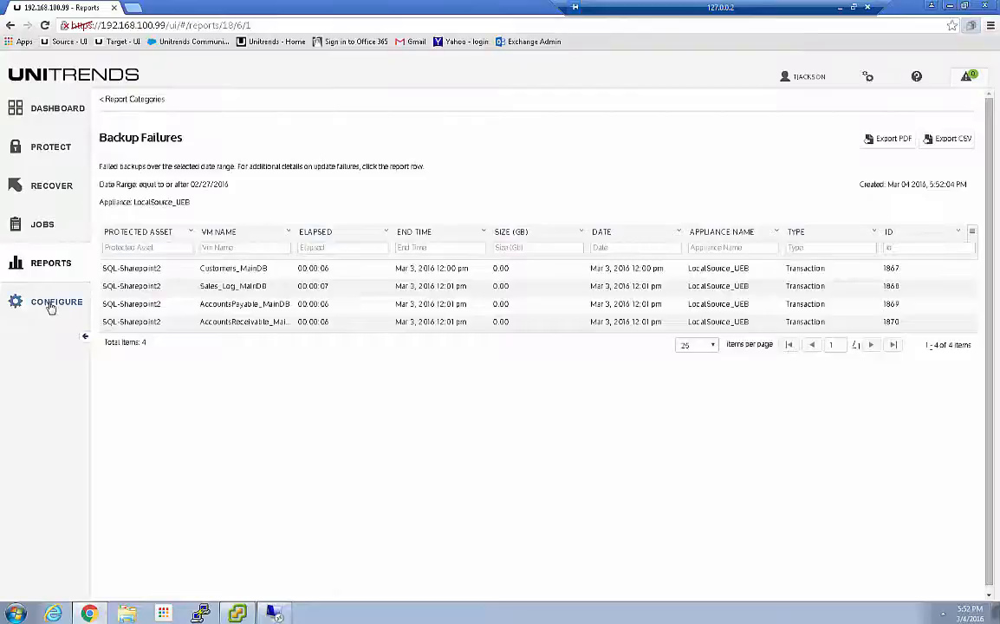
Review the saved NAS settings of the protected asset NAsAppsVol1-NAS-RRC, including the available protocol options, without saving changes
click(43, 305)
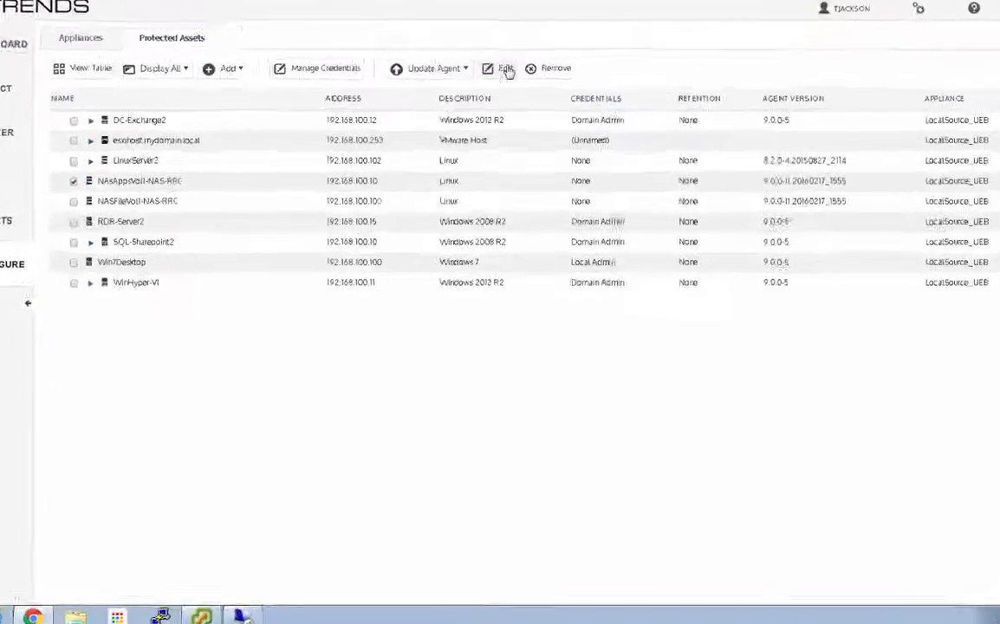
click(494, 130)
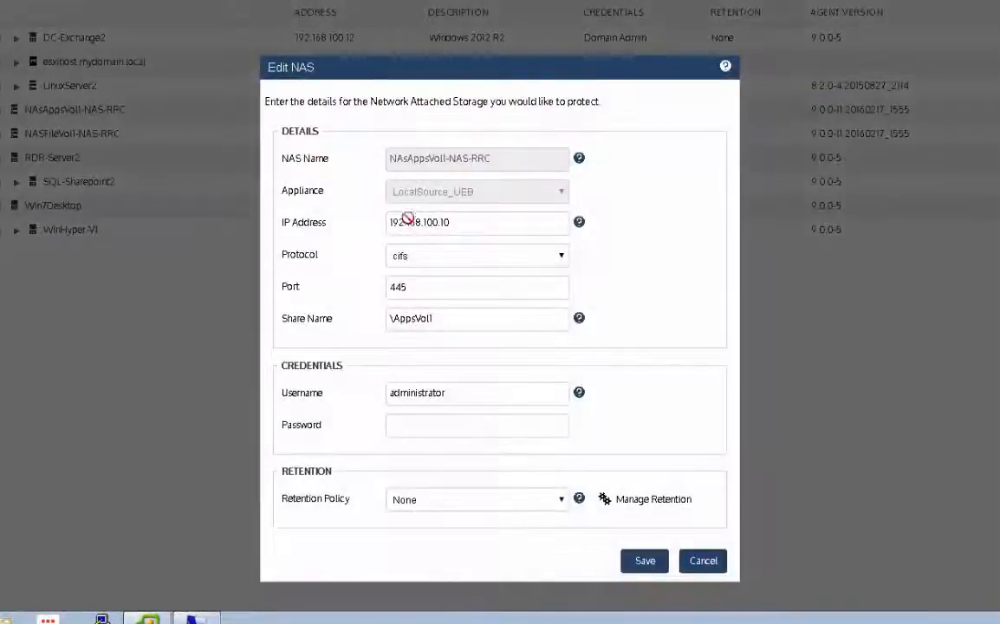
click(560, 258)
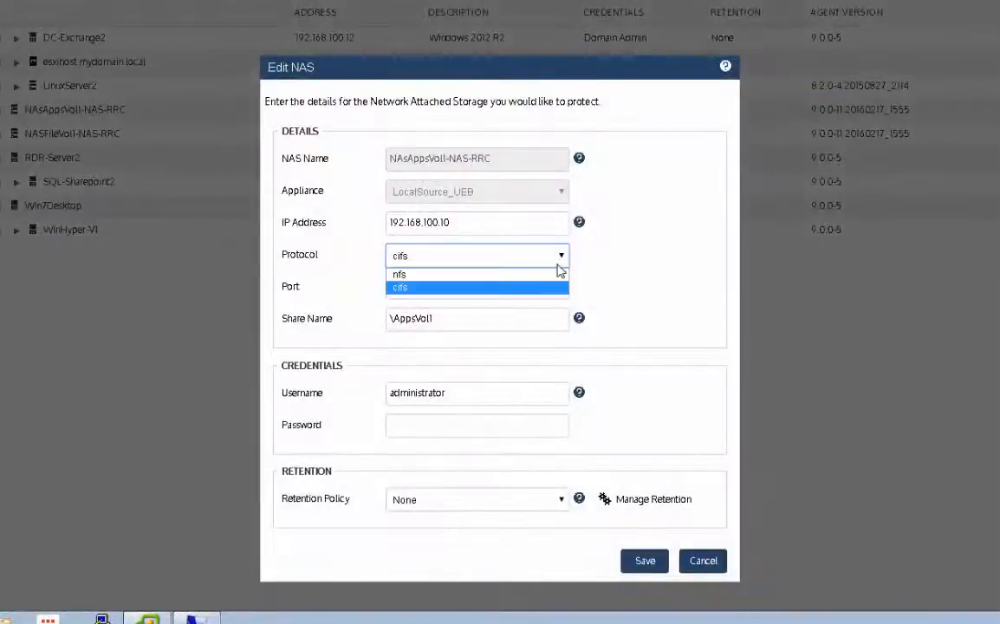
click(639, 284)
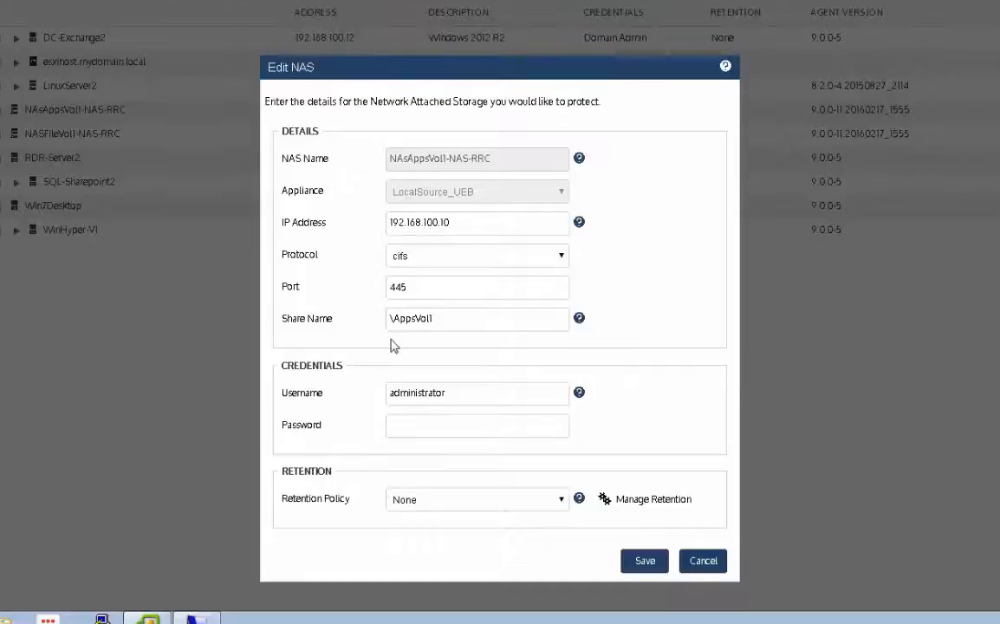
click(684, 566)
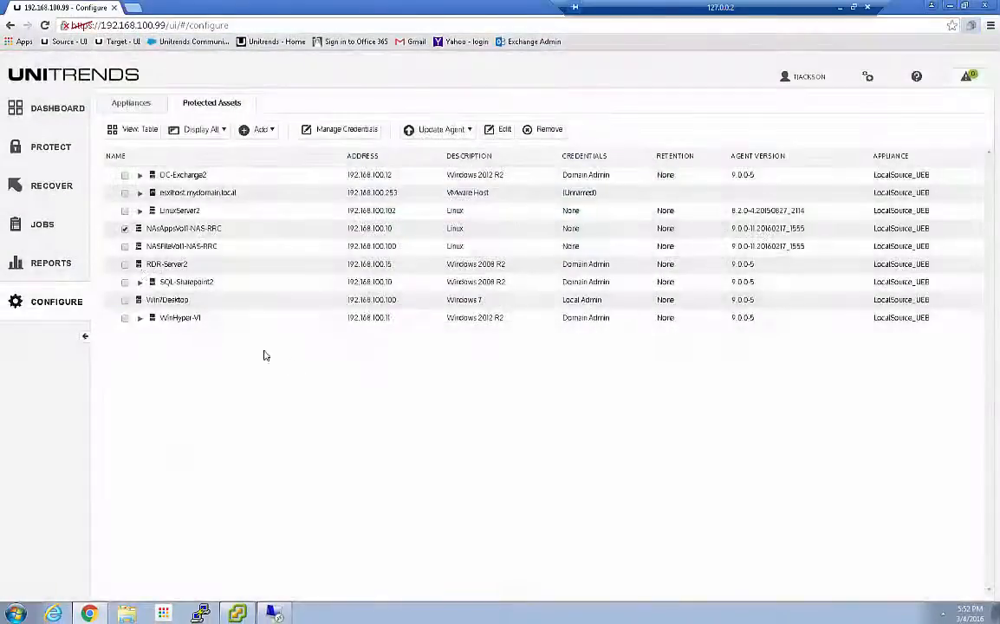
Review the saved NAS settings of the protected asset NASFileVol1-NAS-RRC without saving changes
click(124, 246)
click(498, 129)
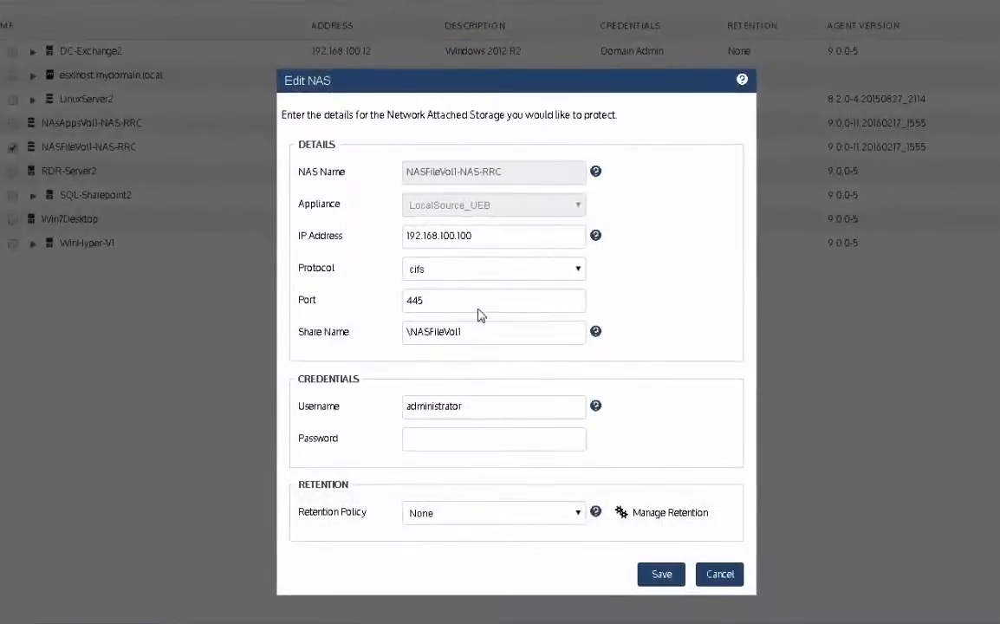
click(719, 574)
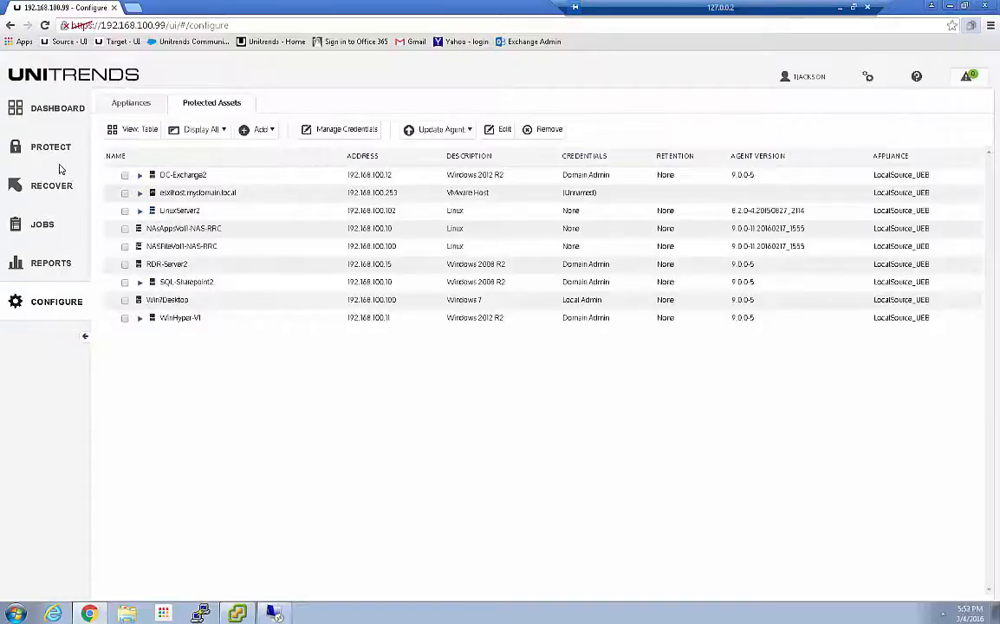
Open the Protection Summary report from the dashboard's count of unprotected assets and look through its Assets table
click(48, 112)
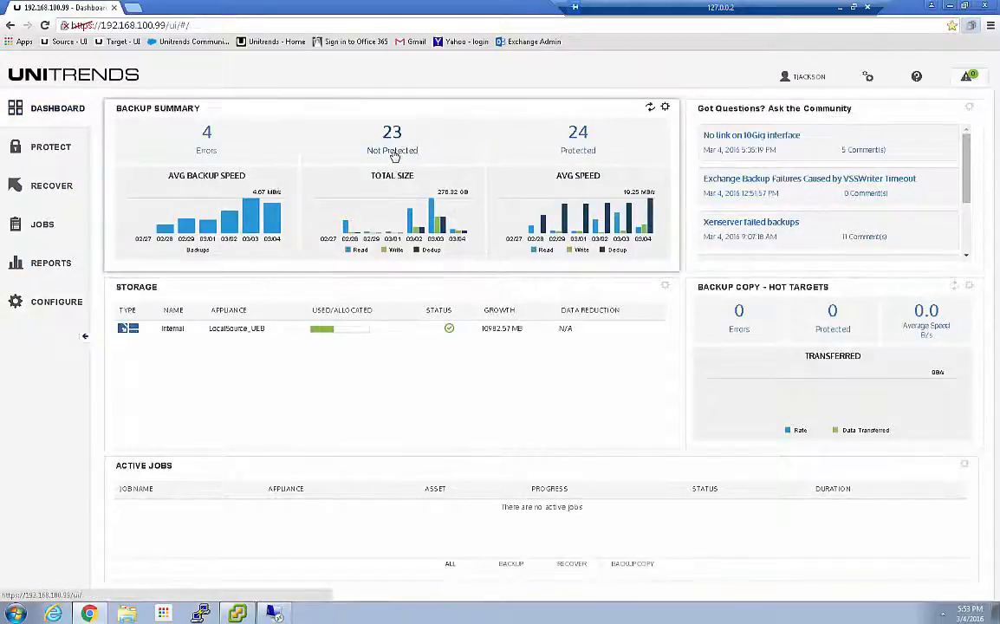
click(393, 134)
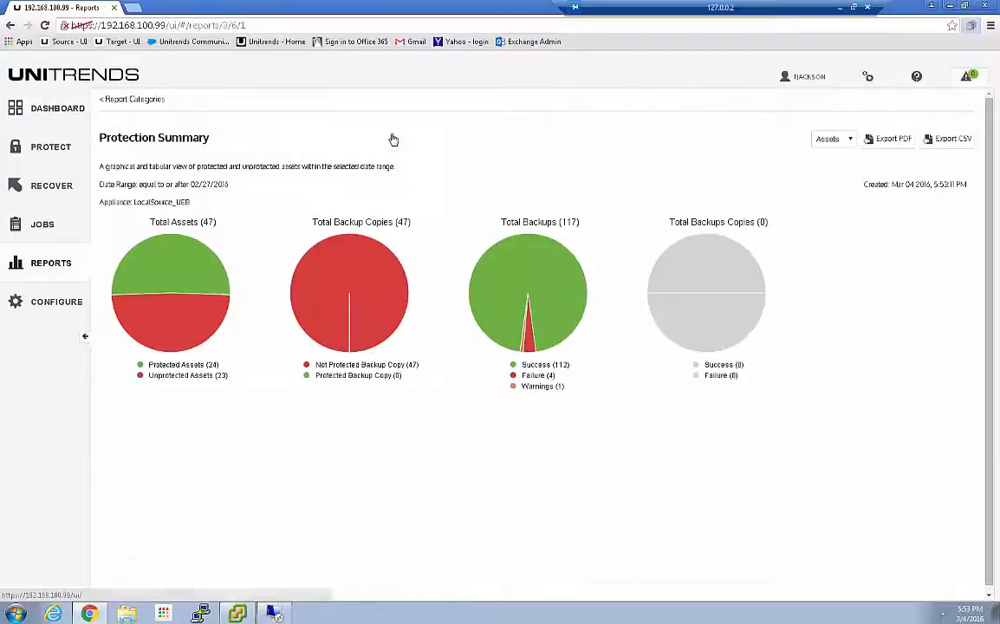
scroll(421, 342, down, 5)
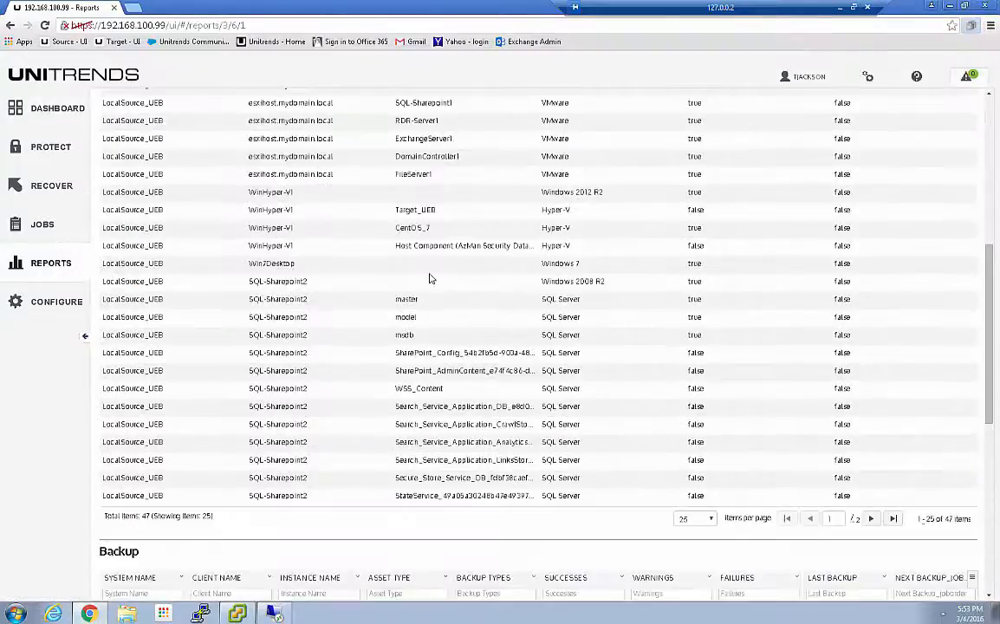
scroll(686, 272, up, 2)
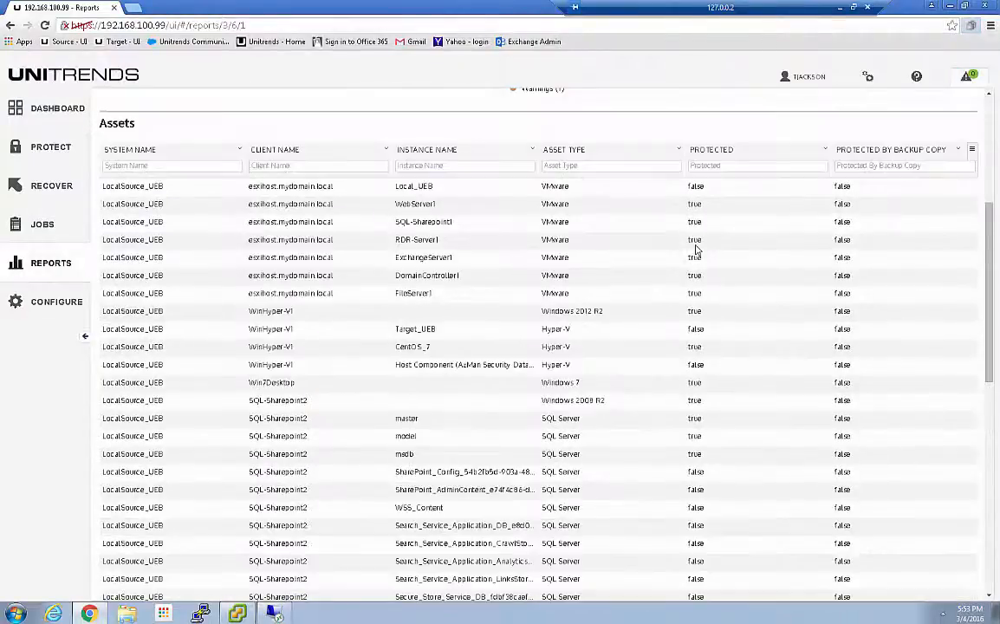
Filter the report's Assets table to unprotected NAS clients, using "fal" for Protected and "nas" for Client Name
click(716, 165)
text(fal)
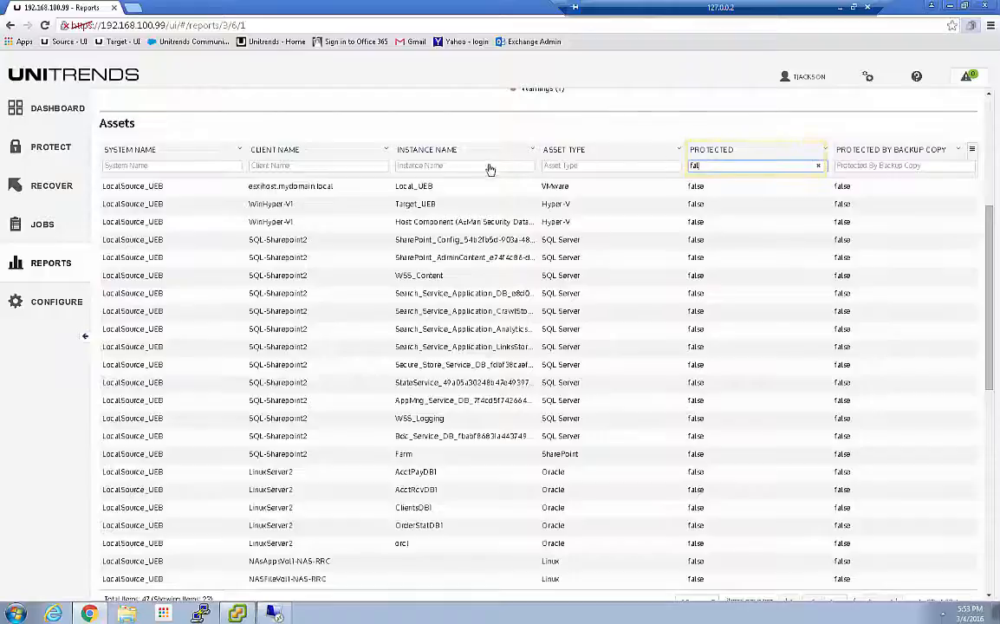
click(447, 166)
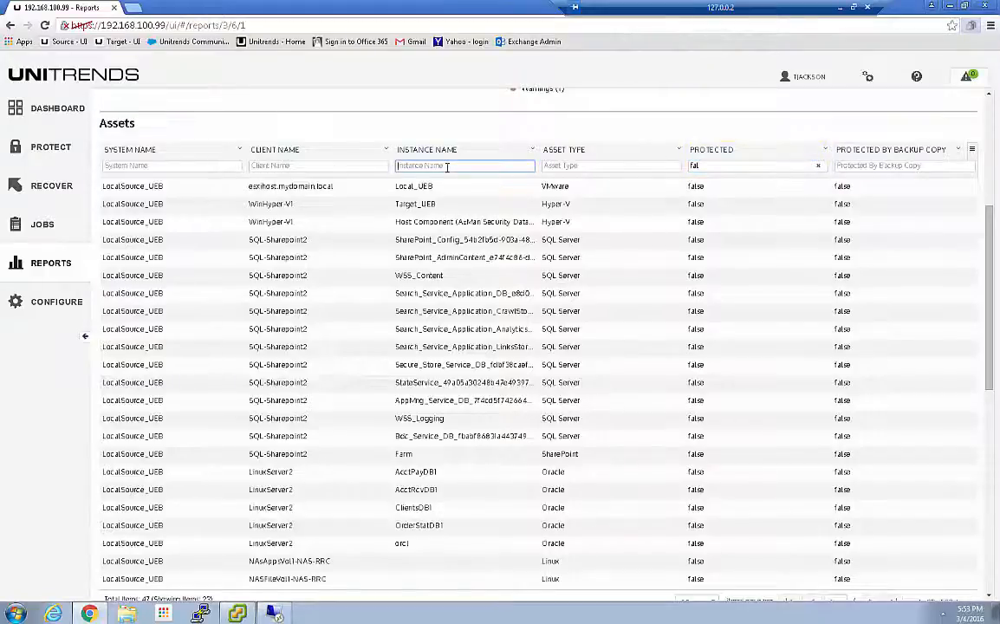
click(280, 165)
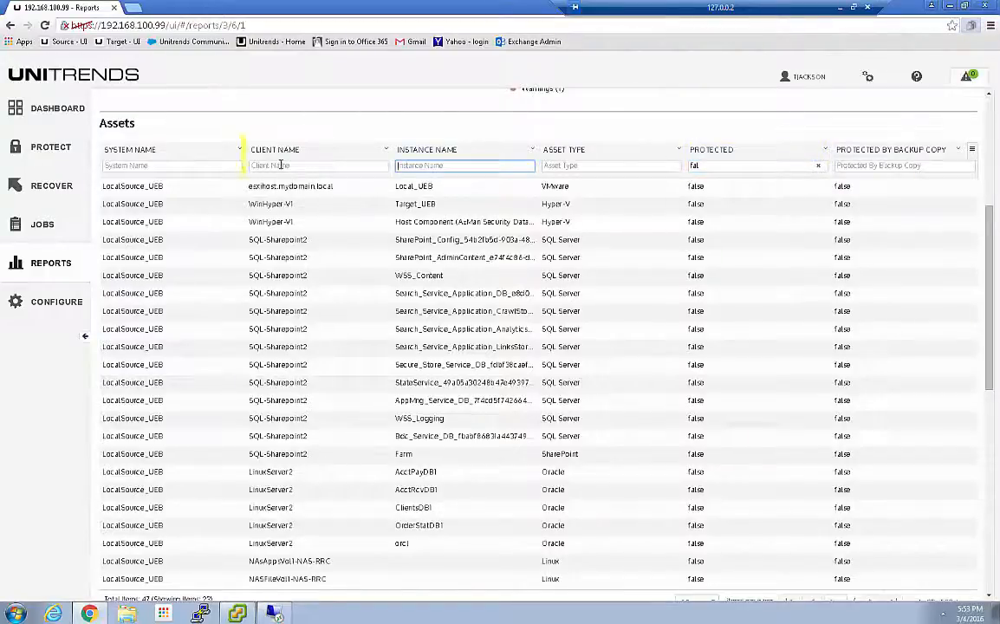
text(nas)
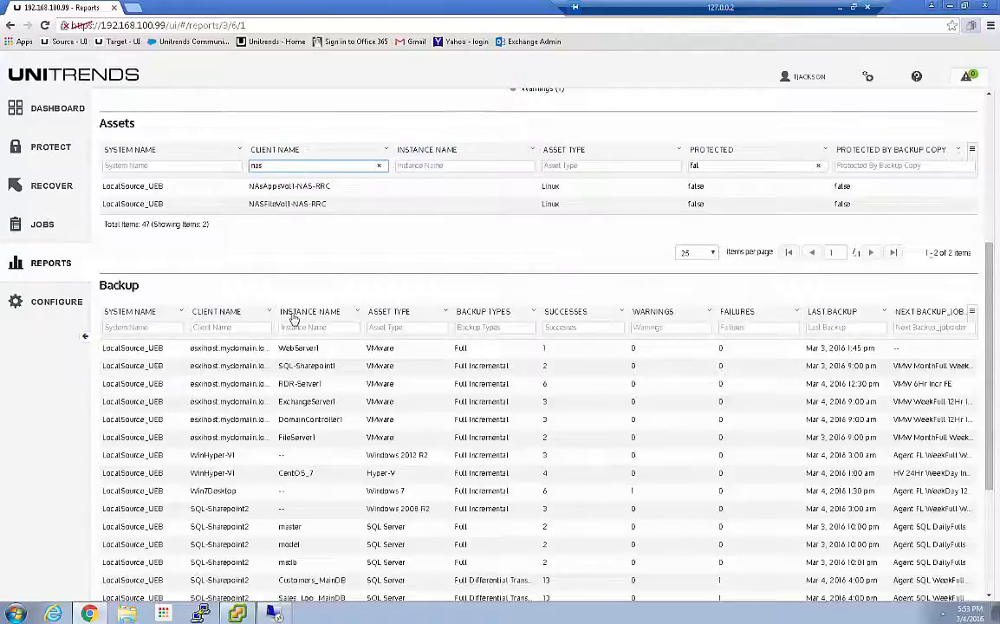
Filter the report's Backup table by client name "nas", then clear that filter and look through all listed backups
click(230, 327)
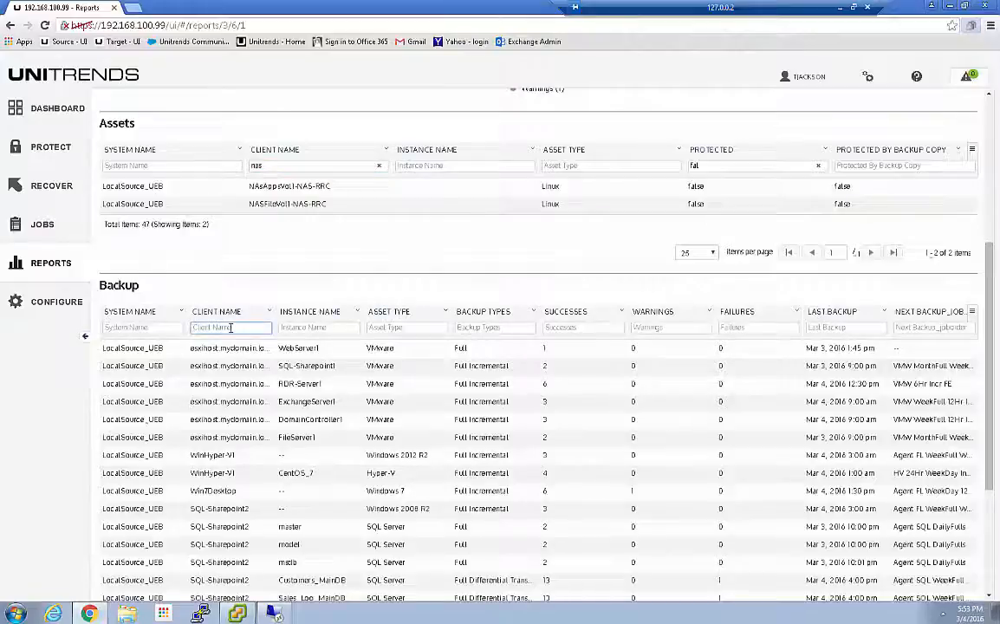
text(nas)
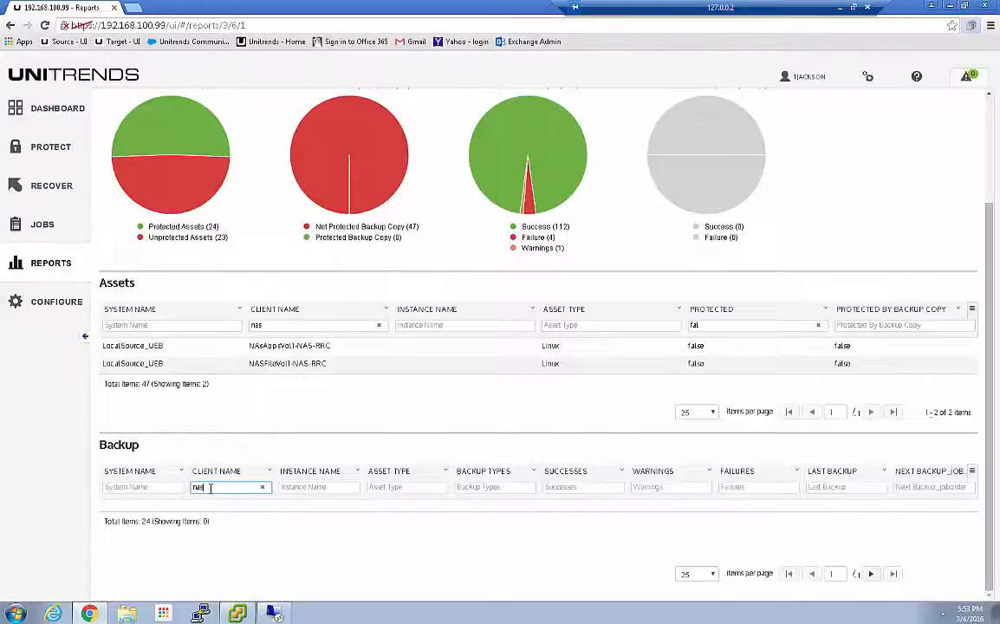
key(BackSpace)
key(BackSpace)
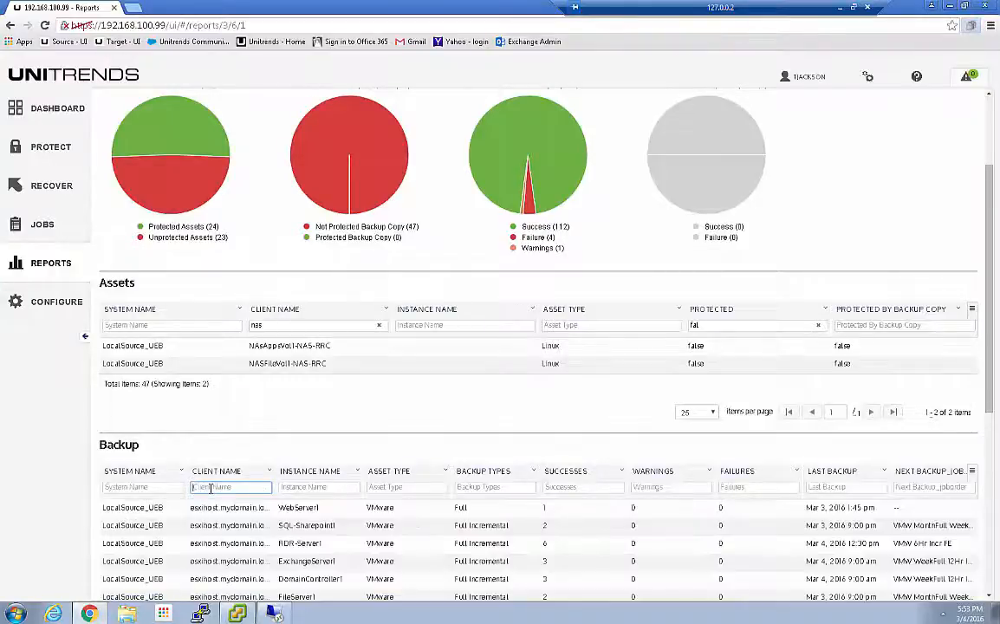
scroll(220, 499, down, 4)
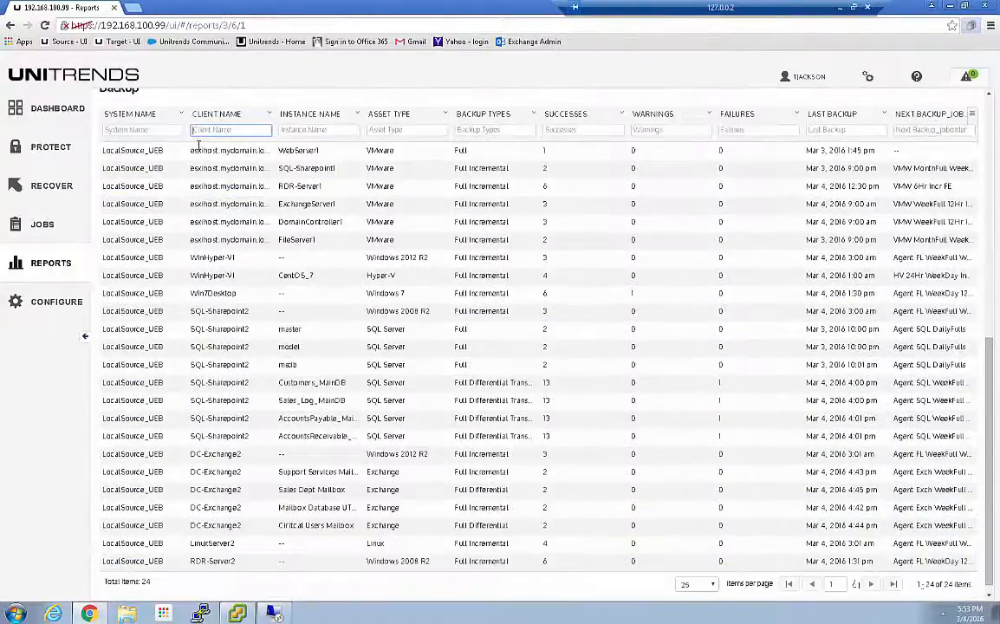
scroll(241, 551, down, 1)
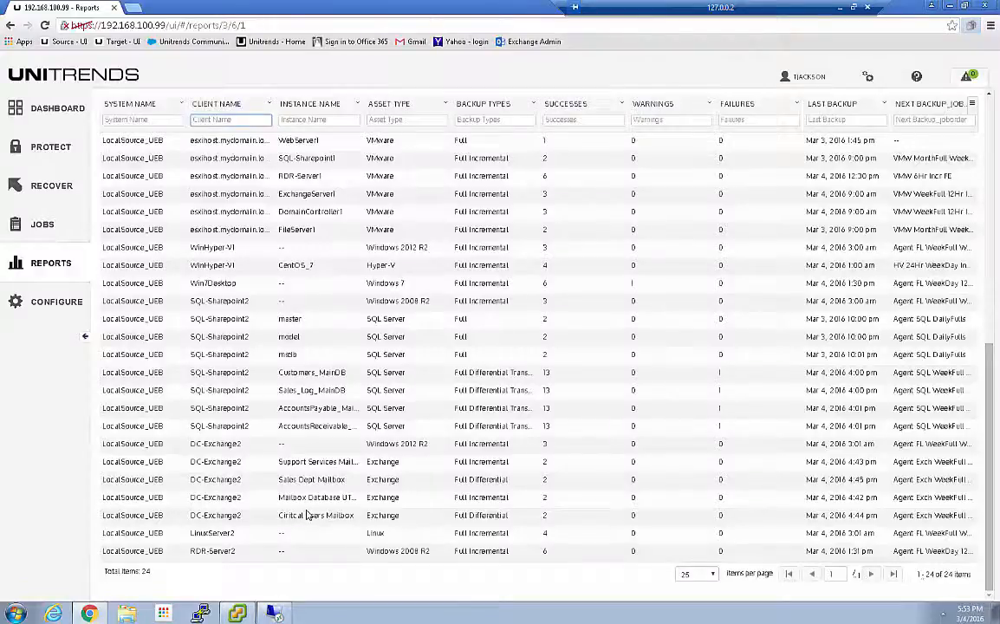
scroll(304, 514, up, 10)
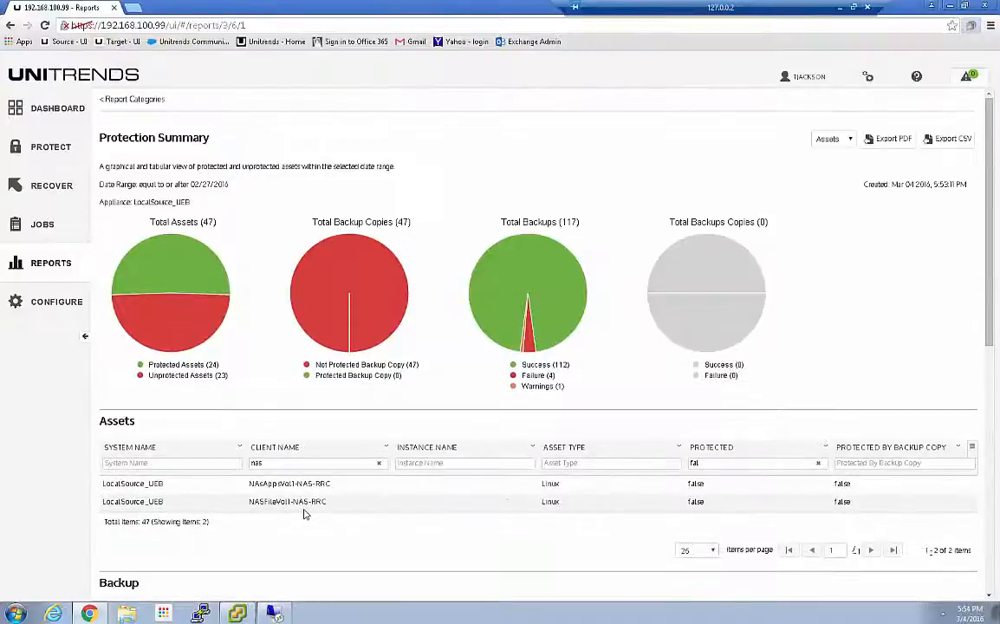
Open the Job Manager's list of scheduled jobs
click(42, 224)
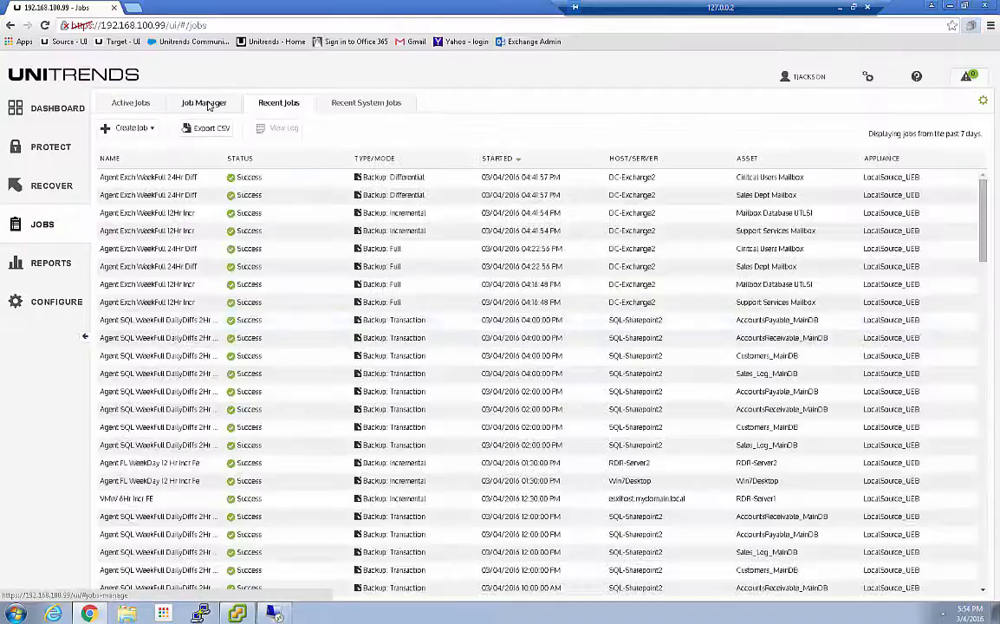
click(202, 103)
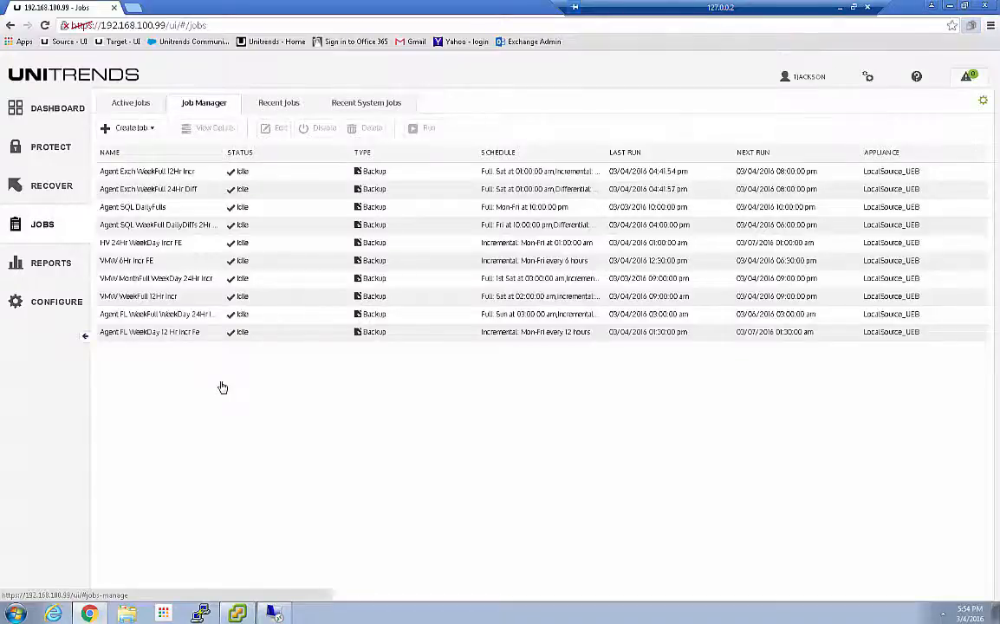
click(128, 129)
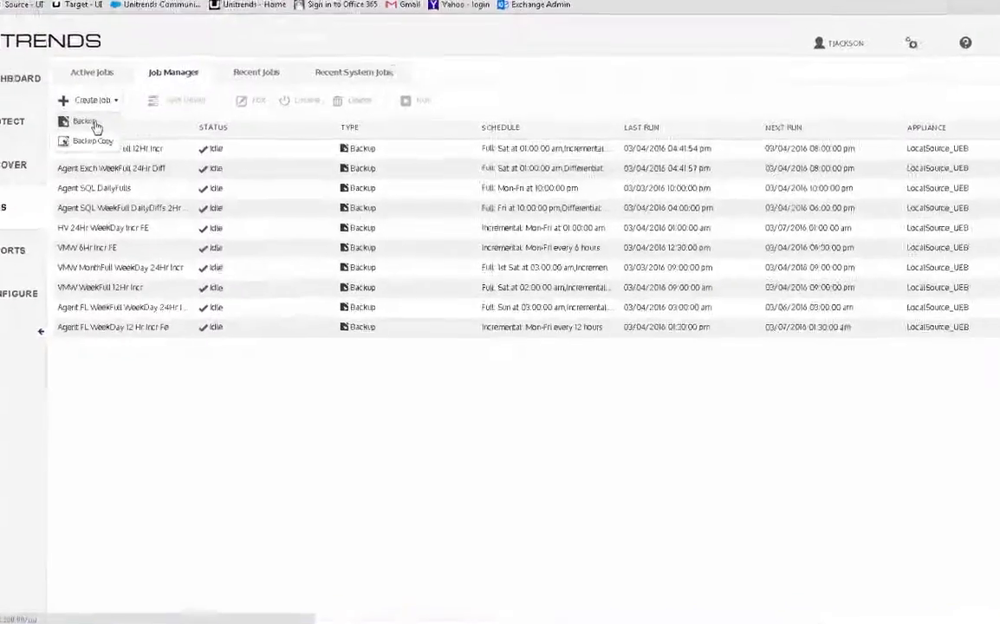
click(44, 93)
click(397, 159)
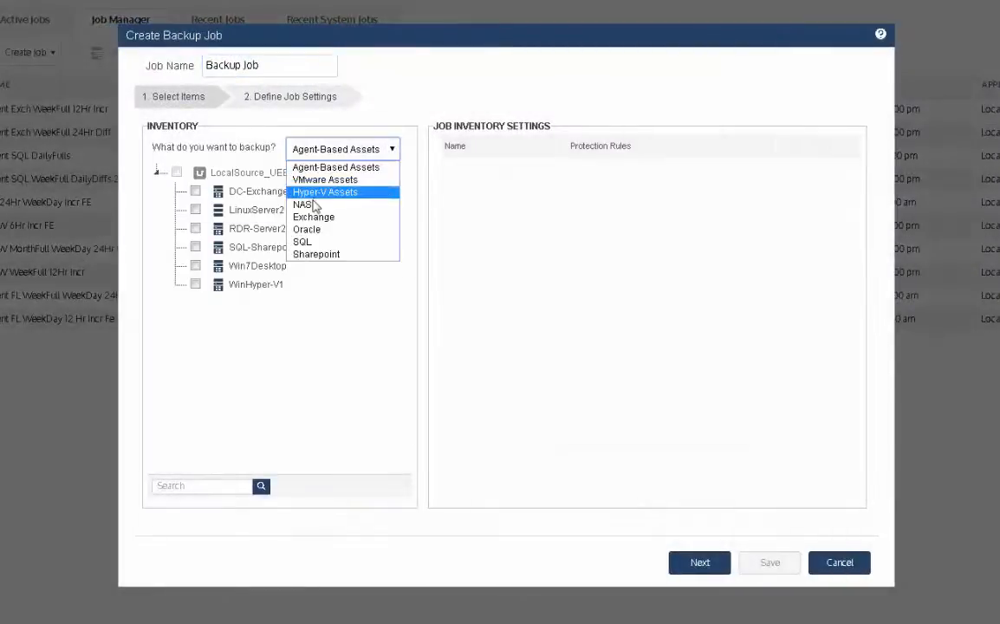
click(305, 205)
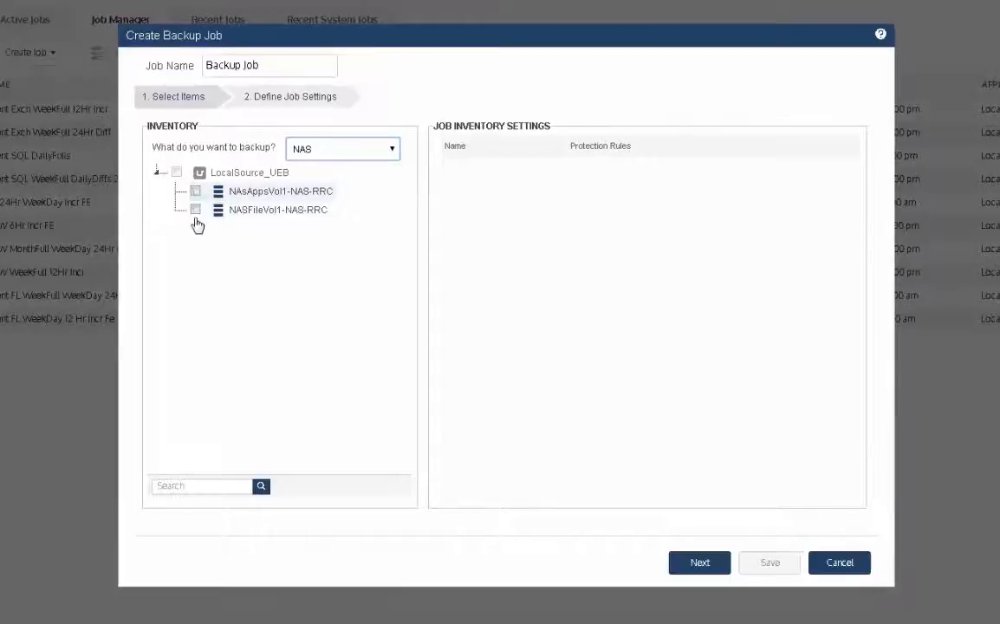
click(195, 190)
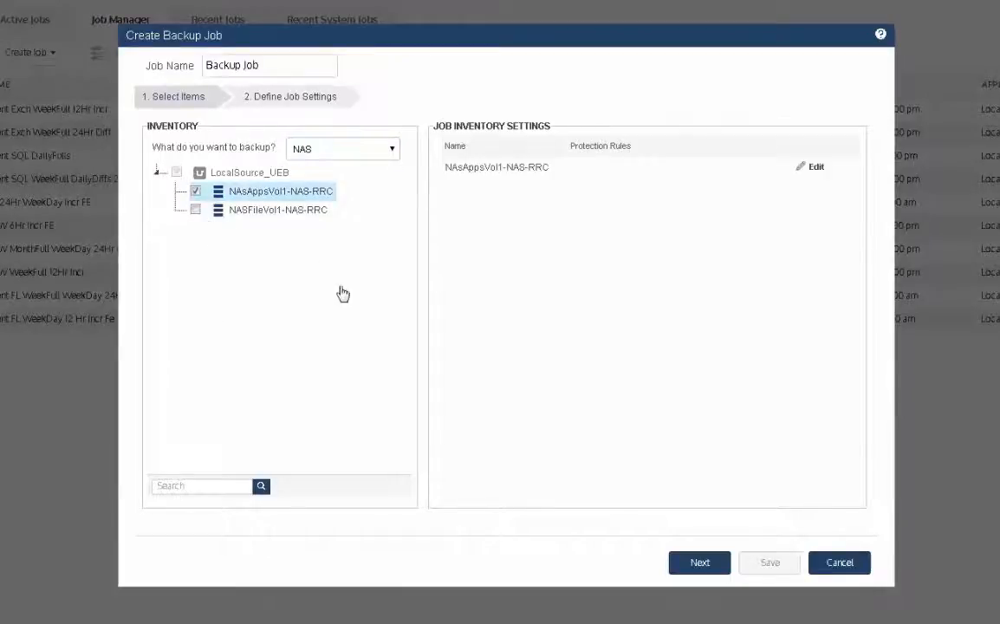
click(195, 210)
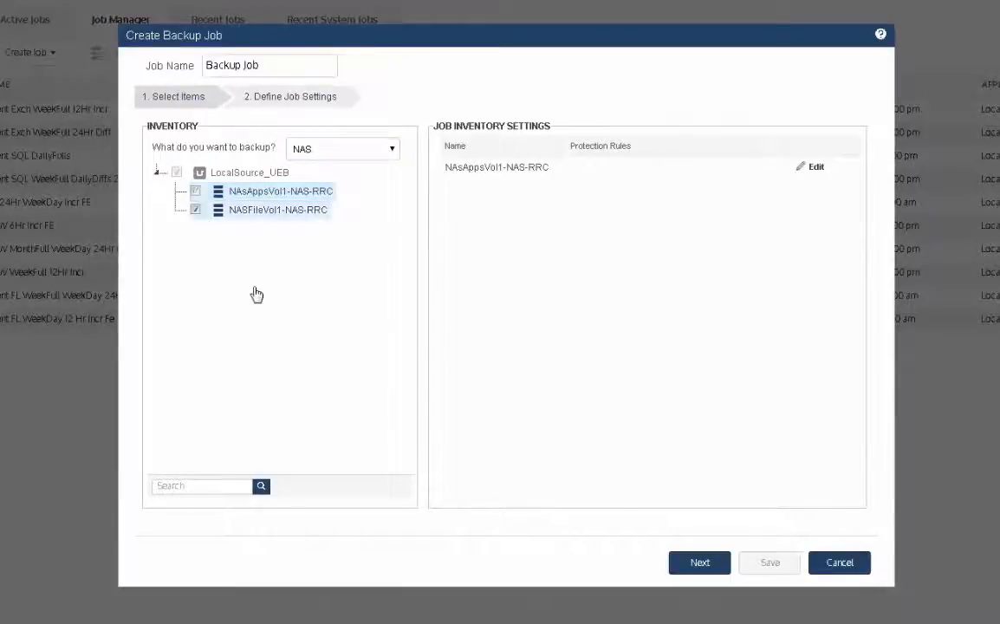
click(699, 565)
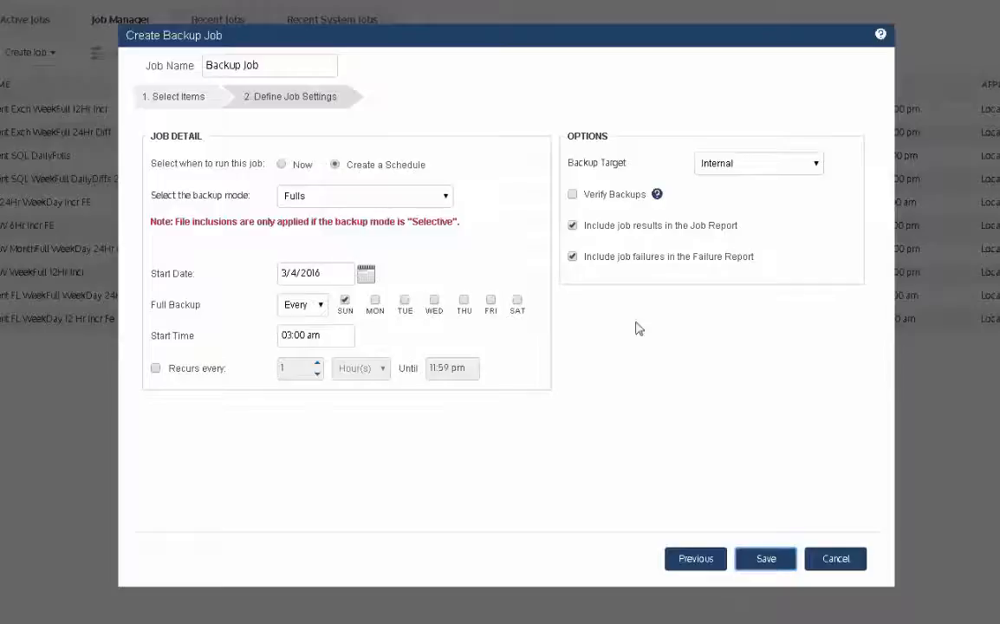
click(779, 549)
click(685, 561)
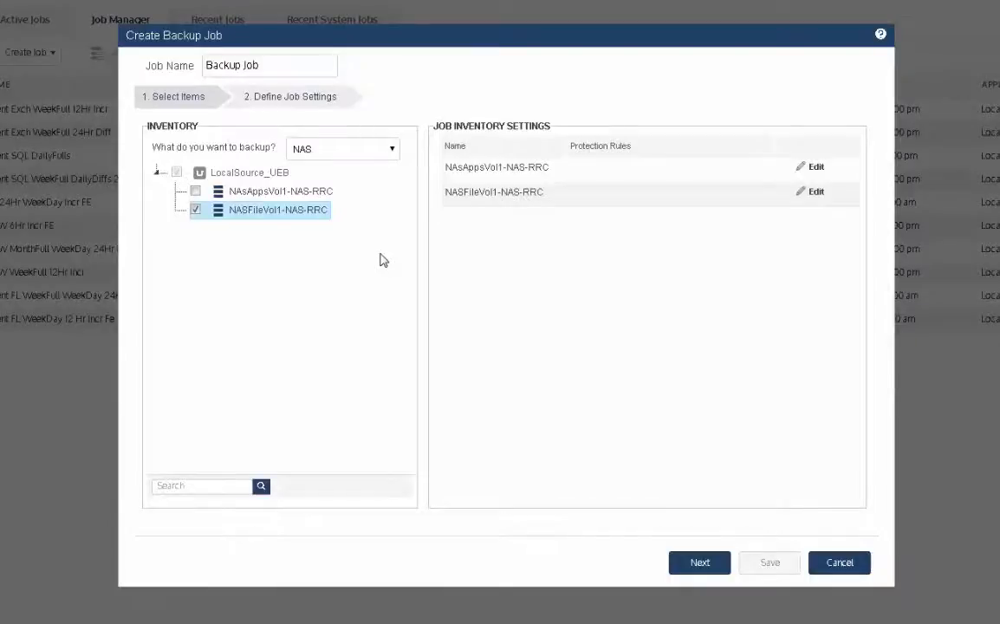
click(839, 563)
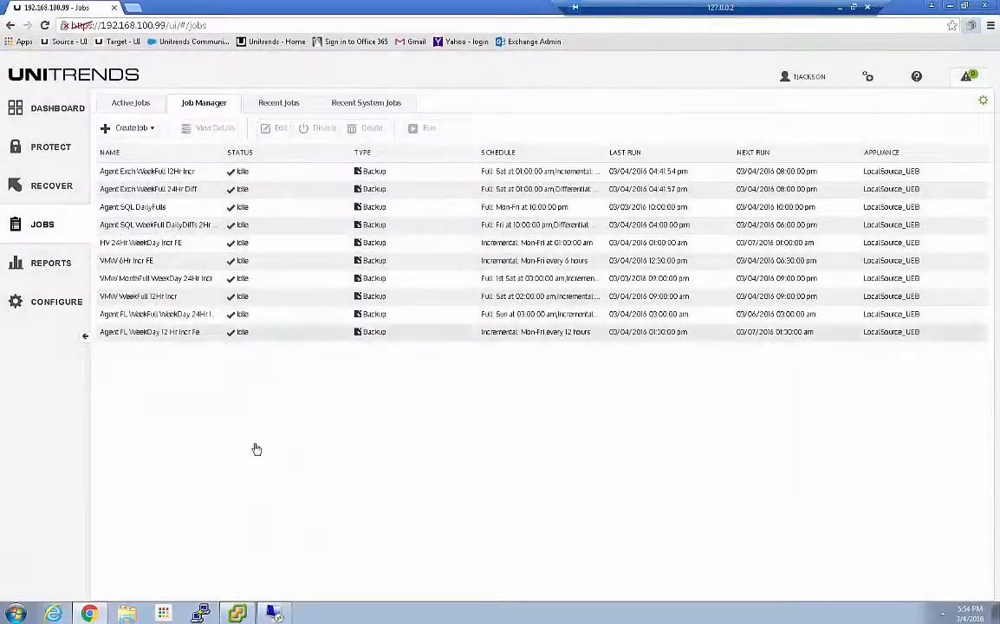
Start a new backup job for NAS assets and include NAsAppsVol1-NAS-RRC in it
click(149, 130)
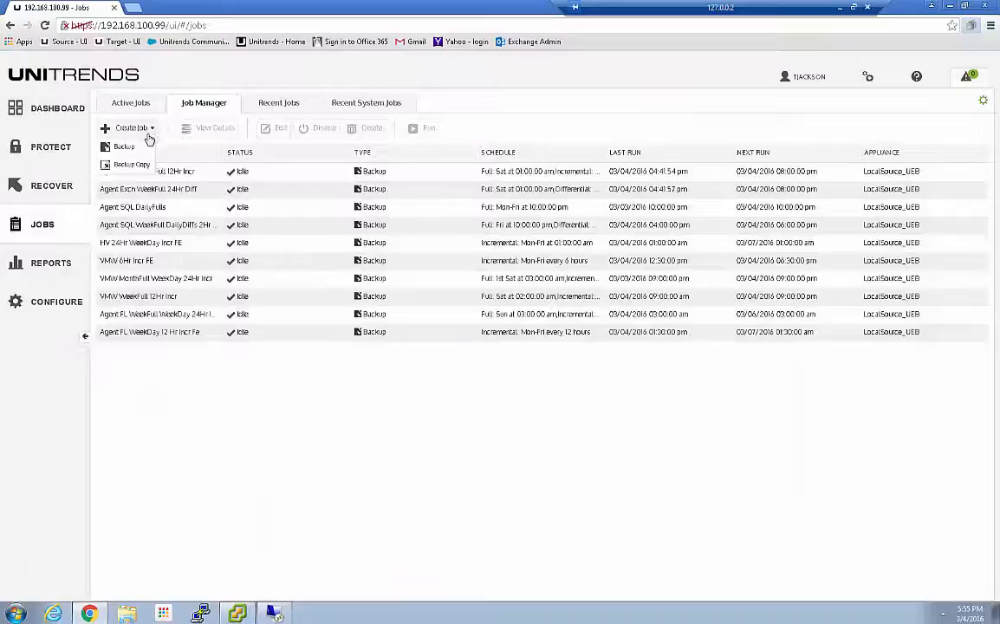
click(130, 145)
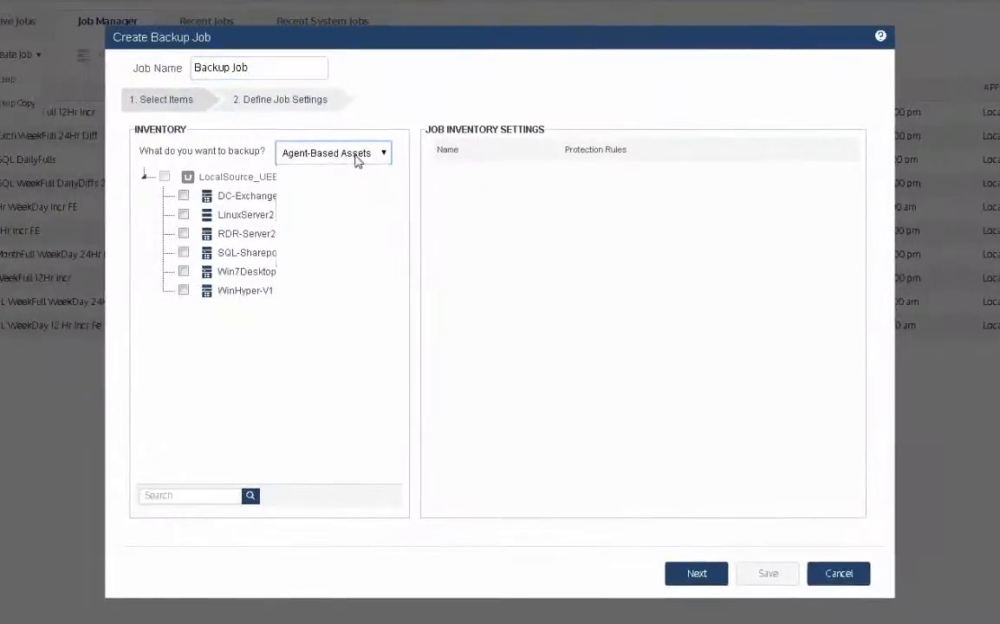
click(383, 188)
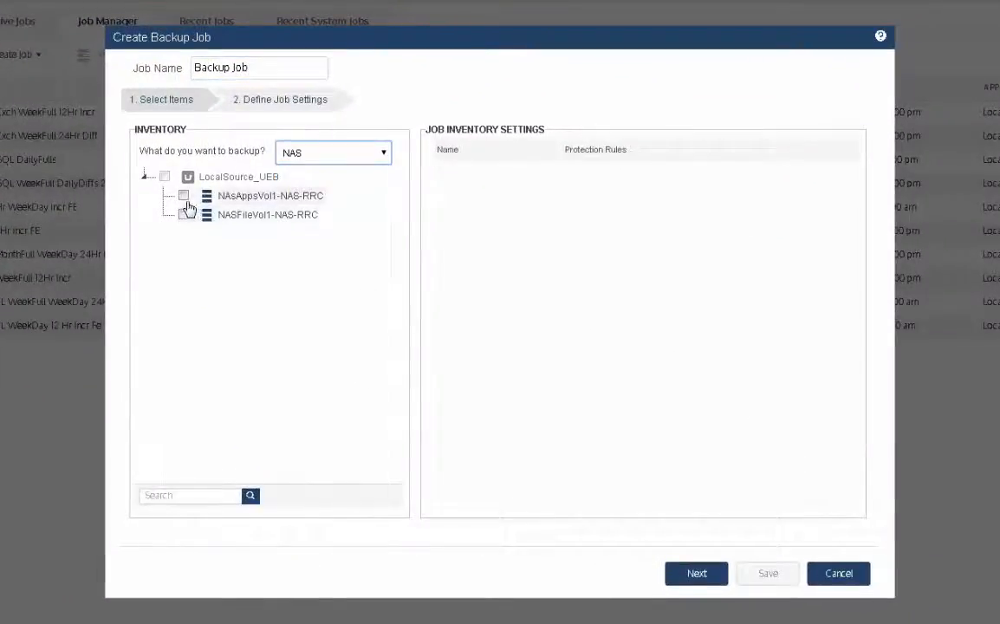
click(183, 197)
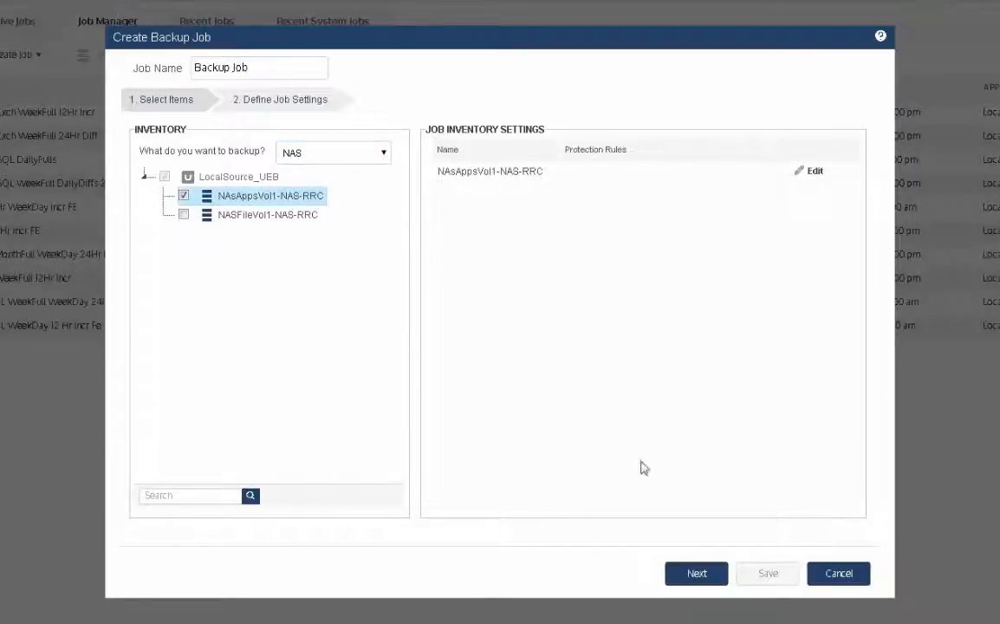
Exclude the $RECYCLE.BIN/ and System Volume Information/ folders of NAsAppsVol1-NAS-RRC from the backup and save the exclusions
click(813, 173)
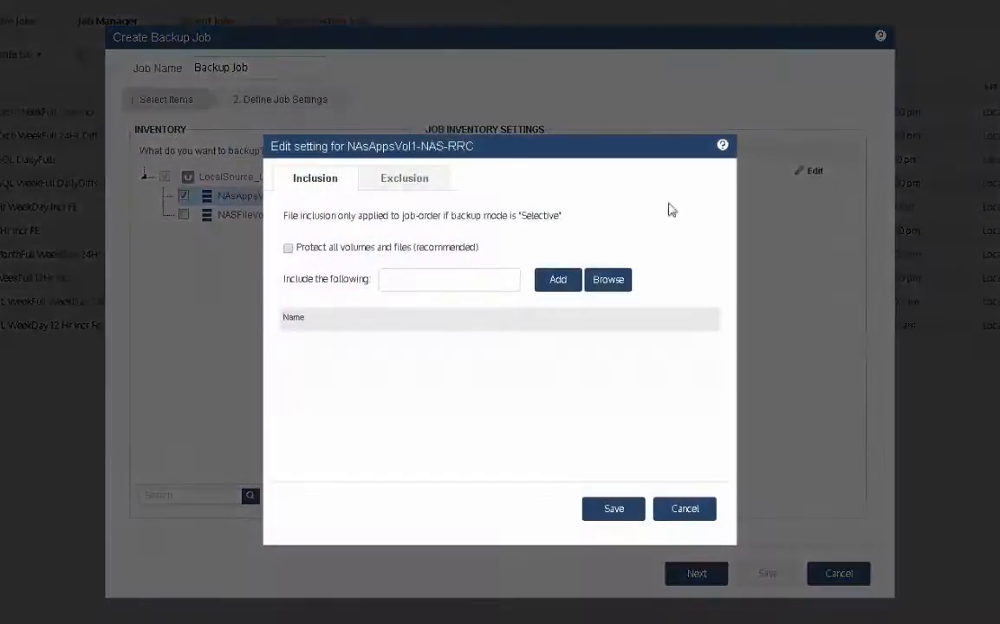
click(409, 196)
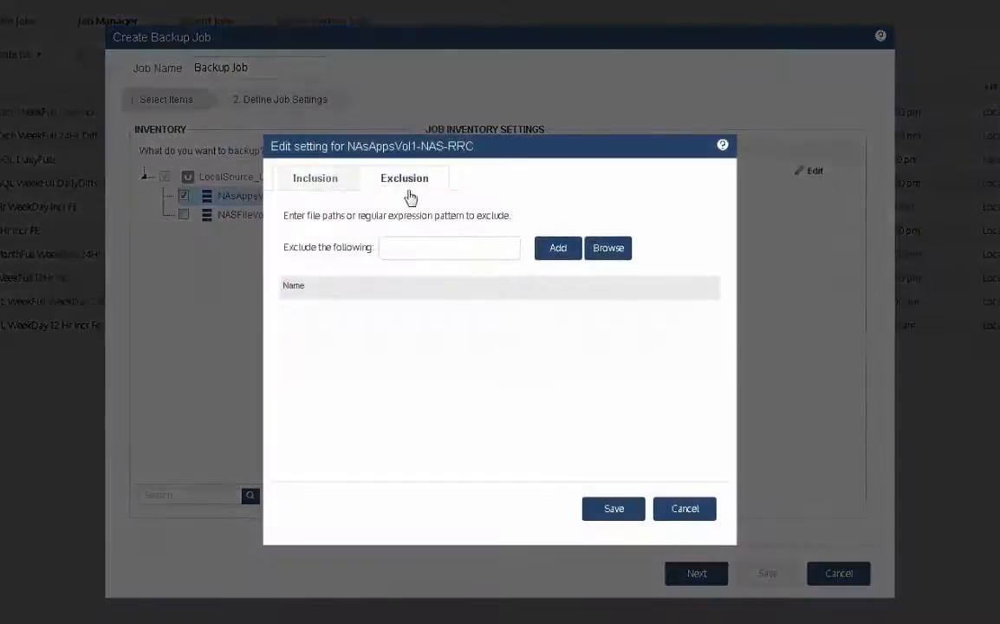
click(605, 252)
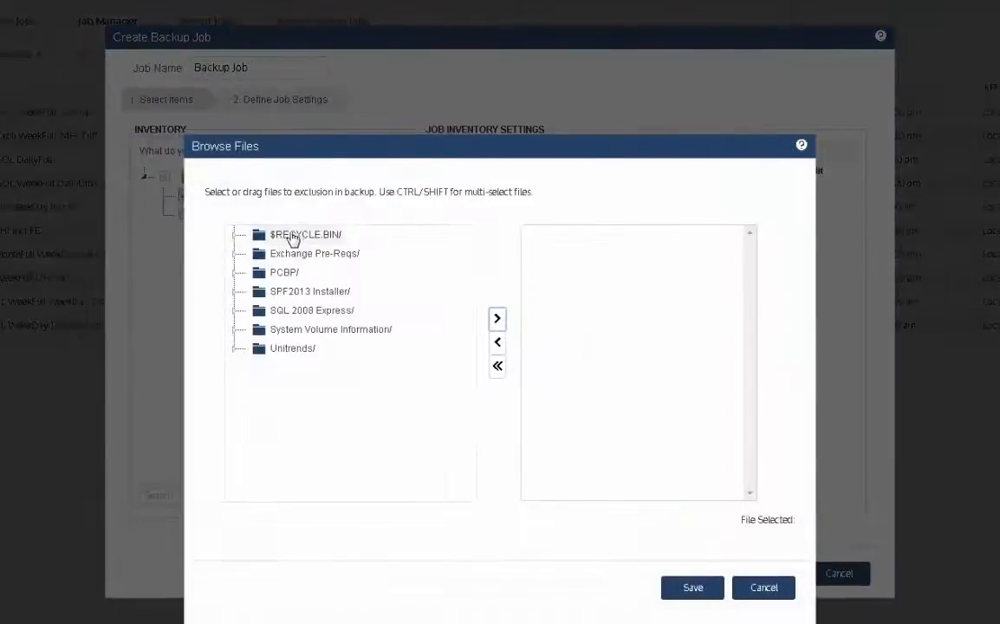
drag(290, 237, 546, 252)
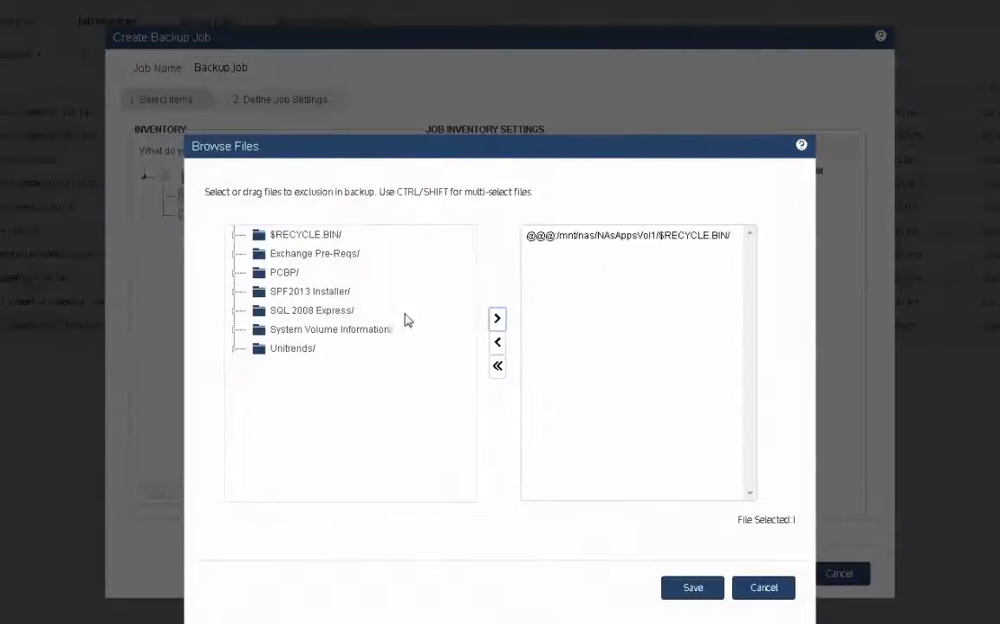
drag(407, 339, 555, 328)
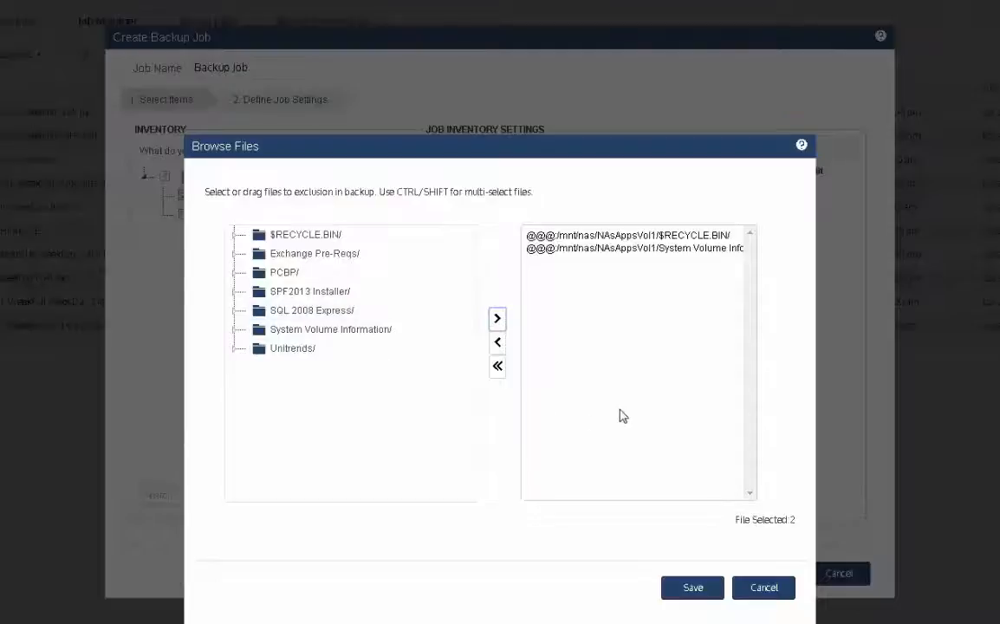
click(692, 590)
click(690, 591)
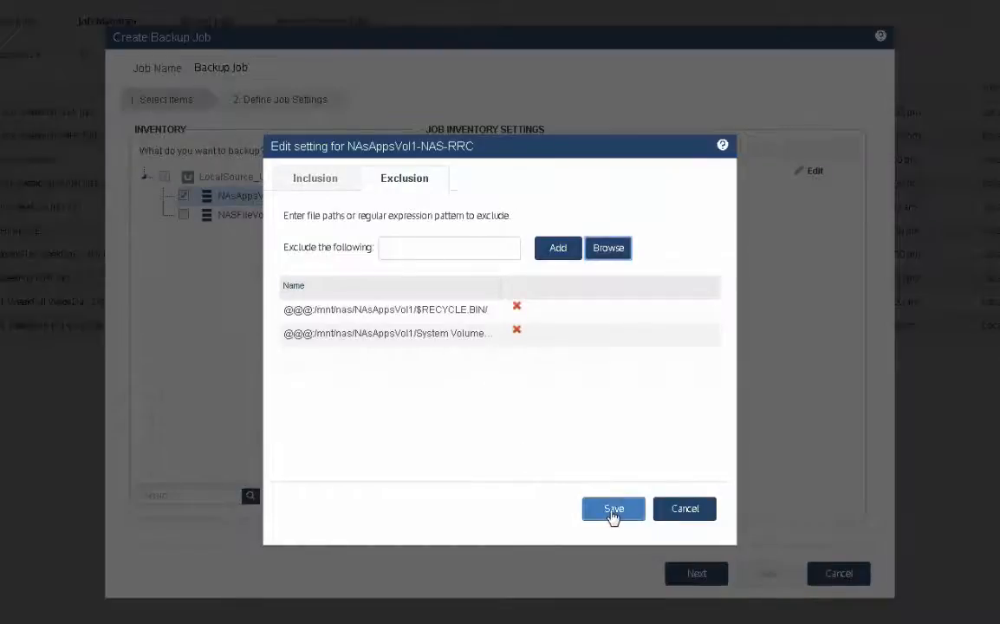
click(612, 513)
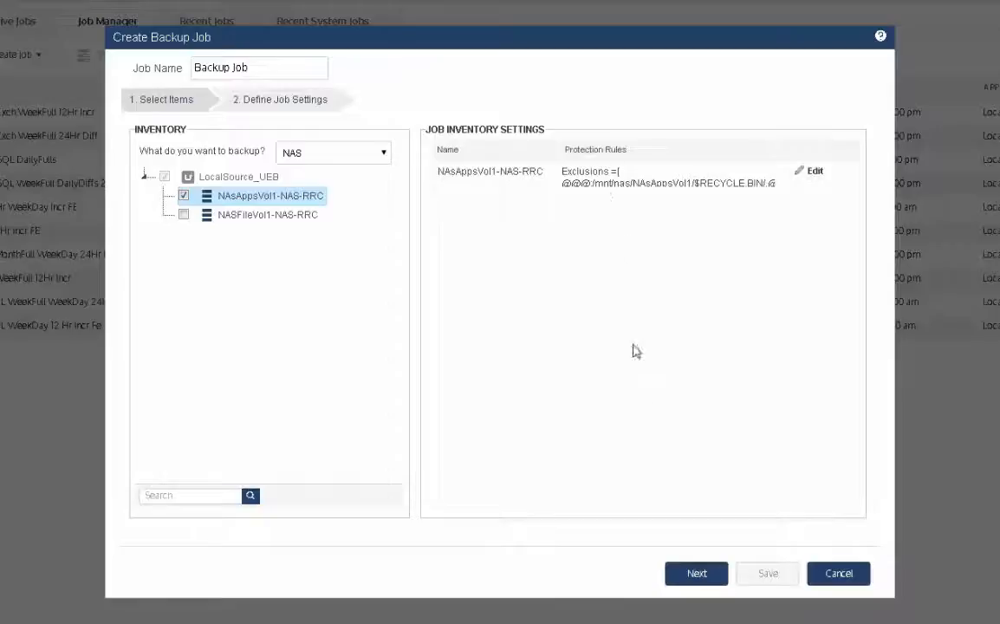
Proceed to the job settings and name the job "NASAppsVol1 WeekFull 24Hr Diff"
click(685, 574)
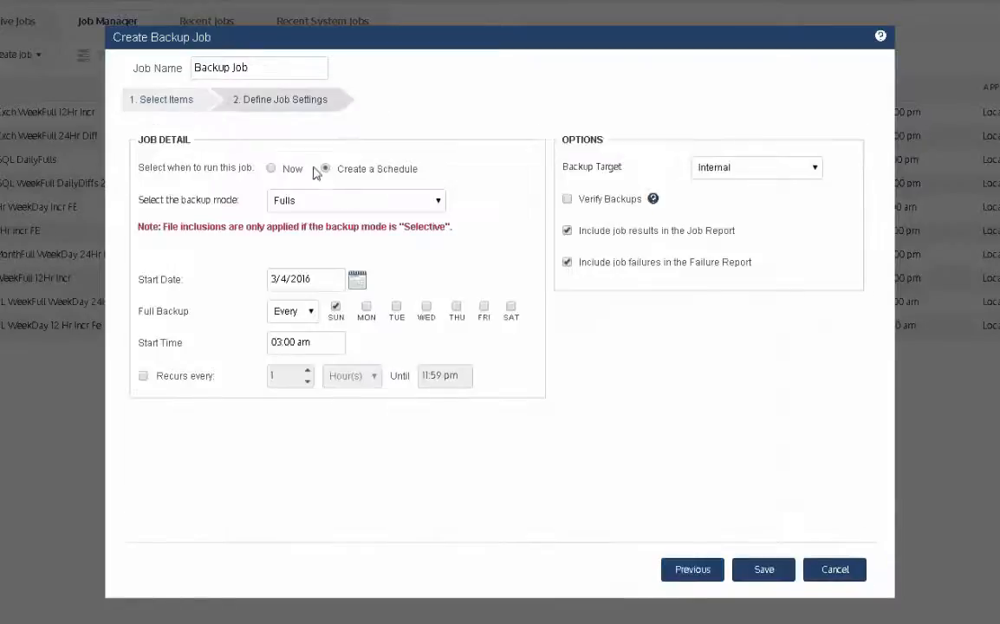
click(260, 67)
drag(193, 68, 275, 94)
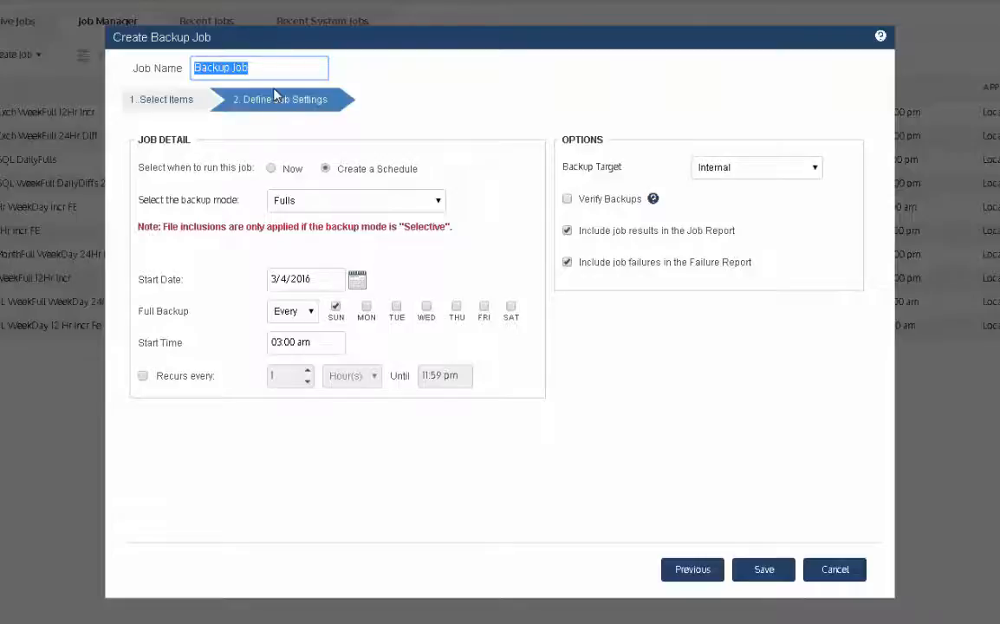
text(N)
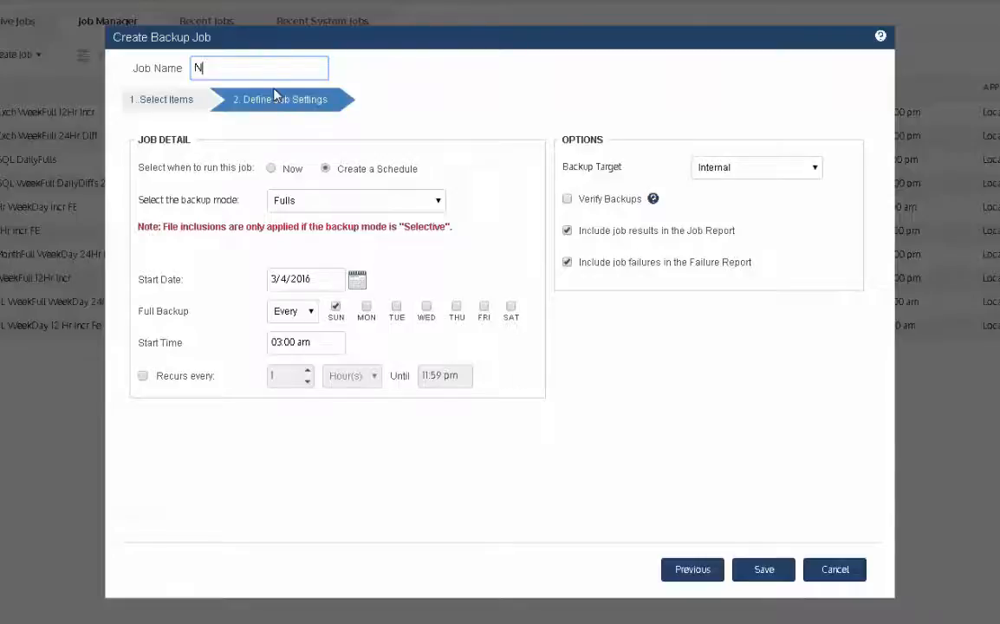
text(ASAppsVol1 )
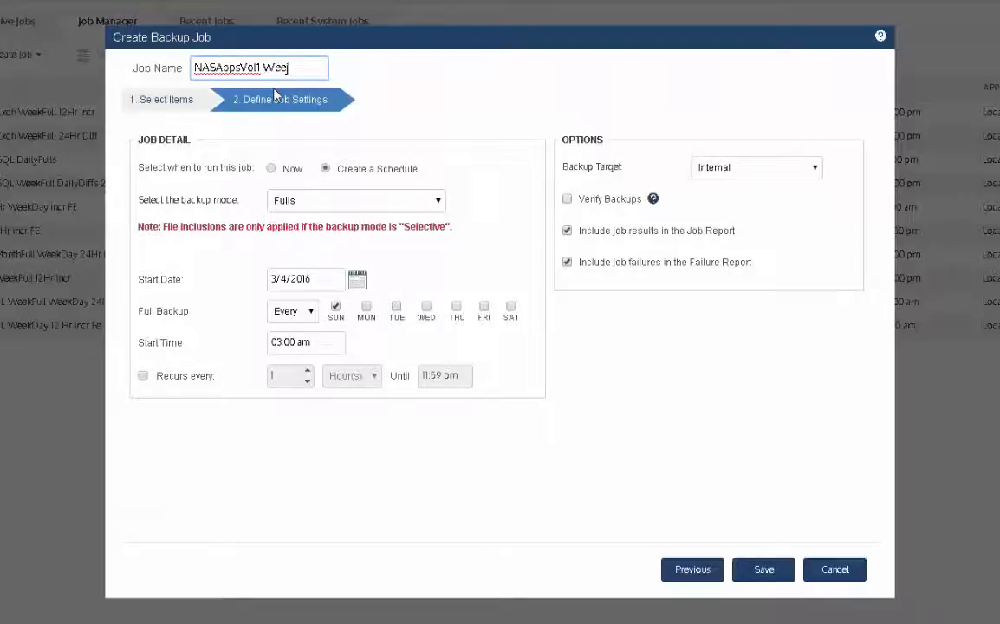
text(WeekFull 24Hr Diff)
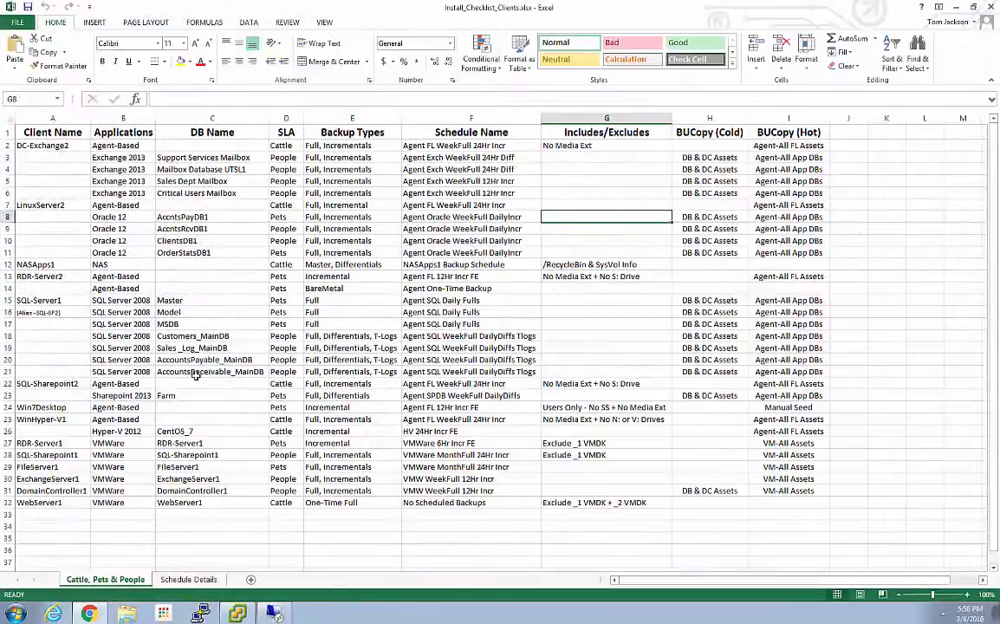
Switch to the Install_Checklist_Clients workbook in Excel and check the NASApps1 entry and the Schedule Details sheet
click(54, 267)
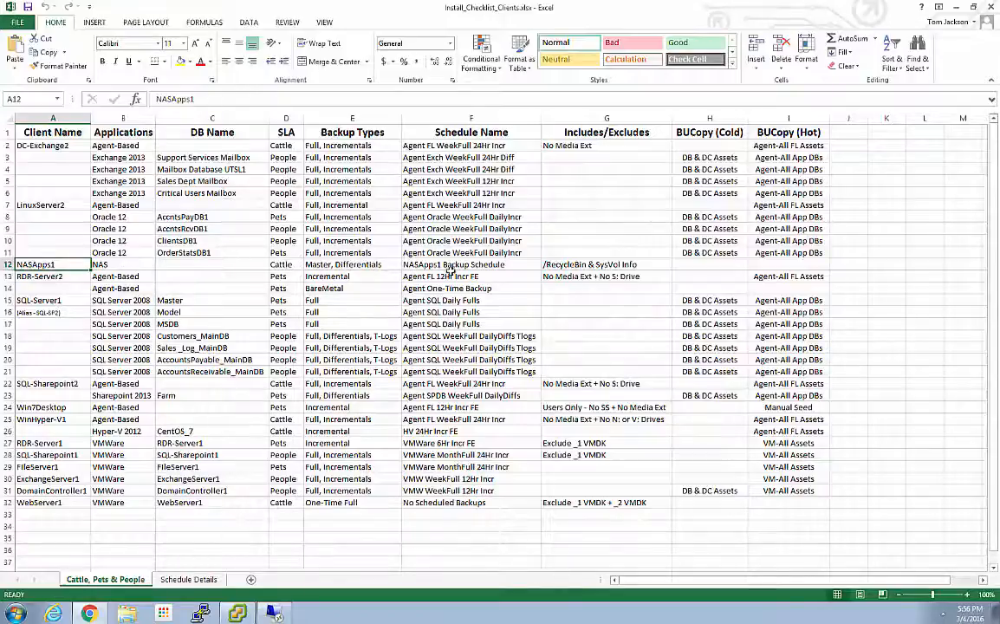
click(188, 579)
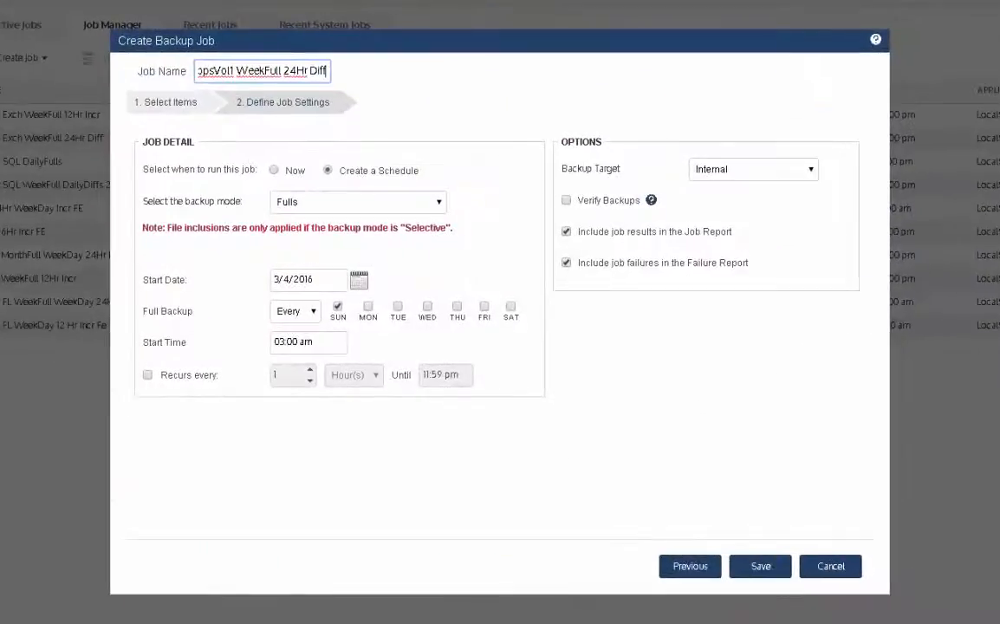
Back in the Unitrends backup job, set the backup mode to Fulls and Differentials
click(438, 202)
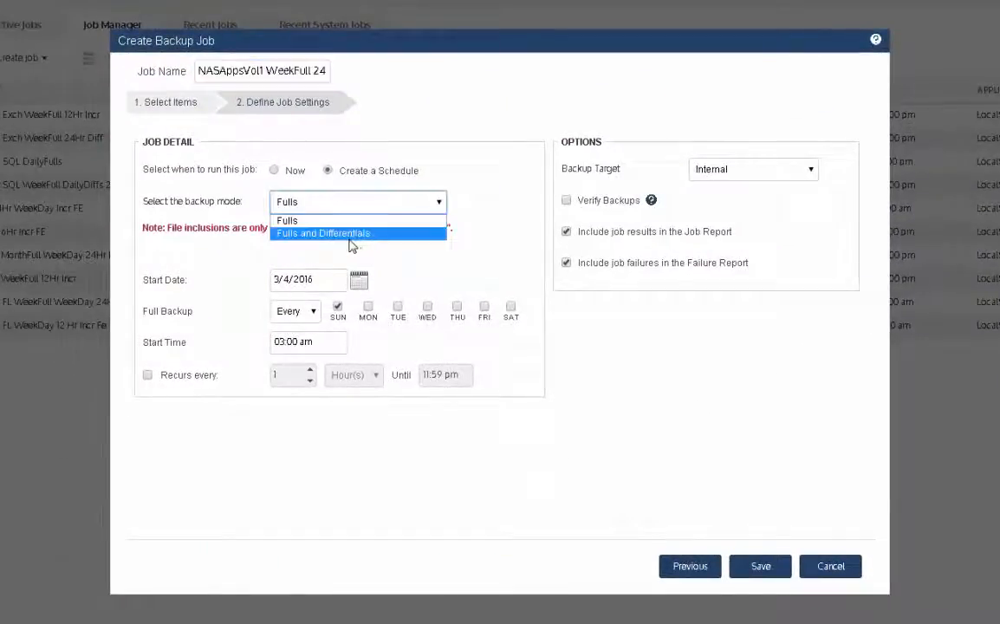
click(350, 235)
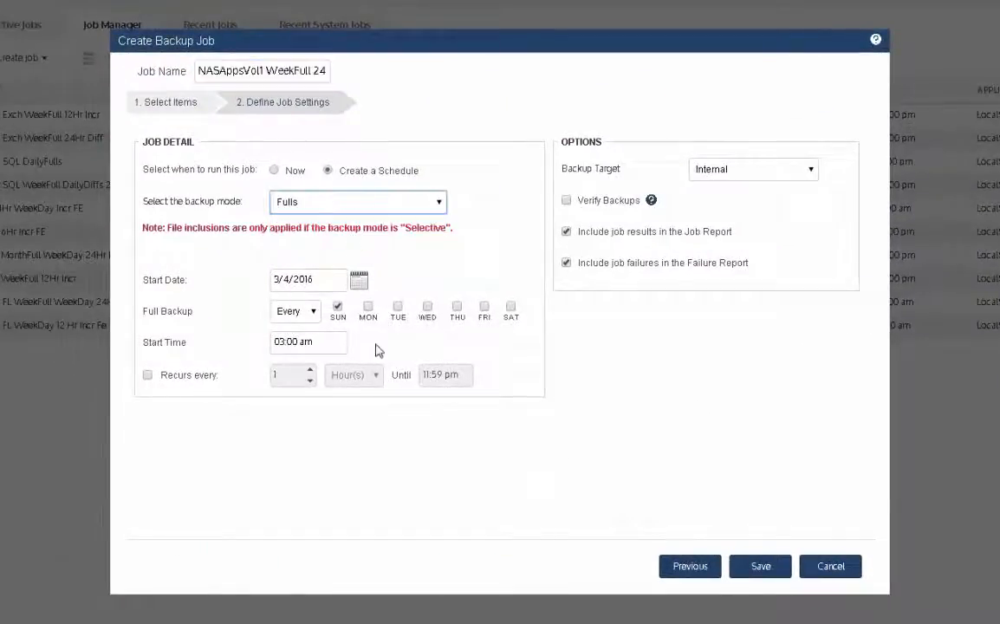
click(443, 205)
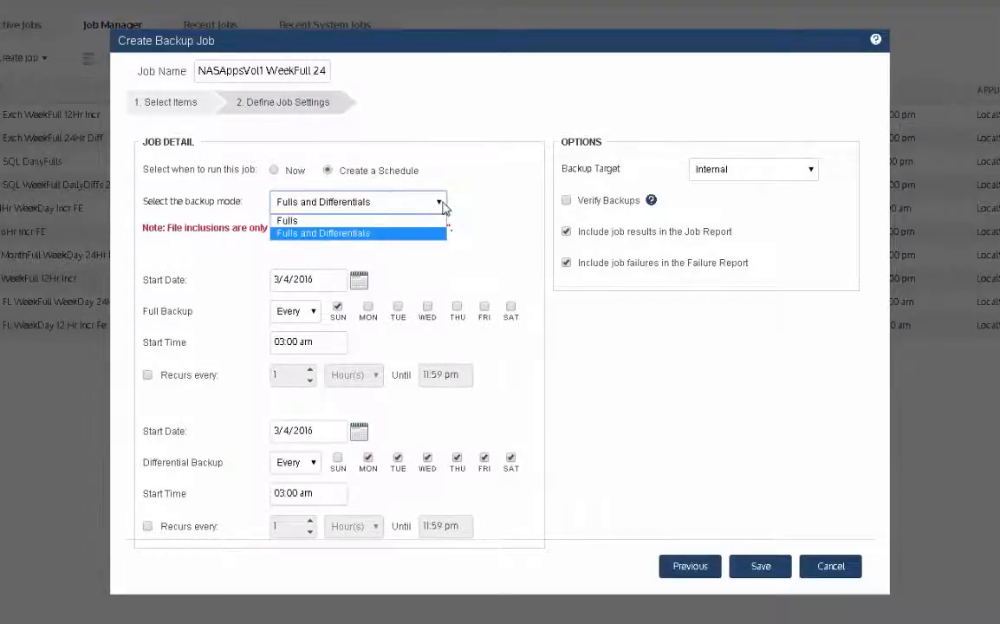
click(476, 241)
Set the full backup's start time to 07:00 pm and its start date to 03/06/2016
click(279, 341)
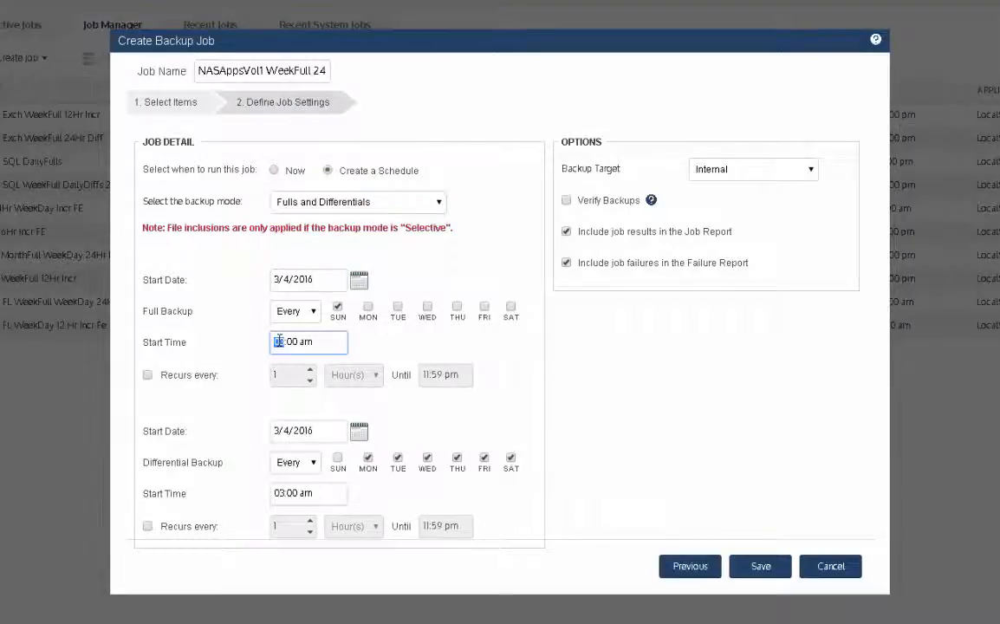
text(7)
key(Tab)
key(Tab)
text(p)
click(358, 284)
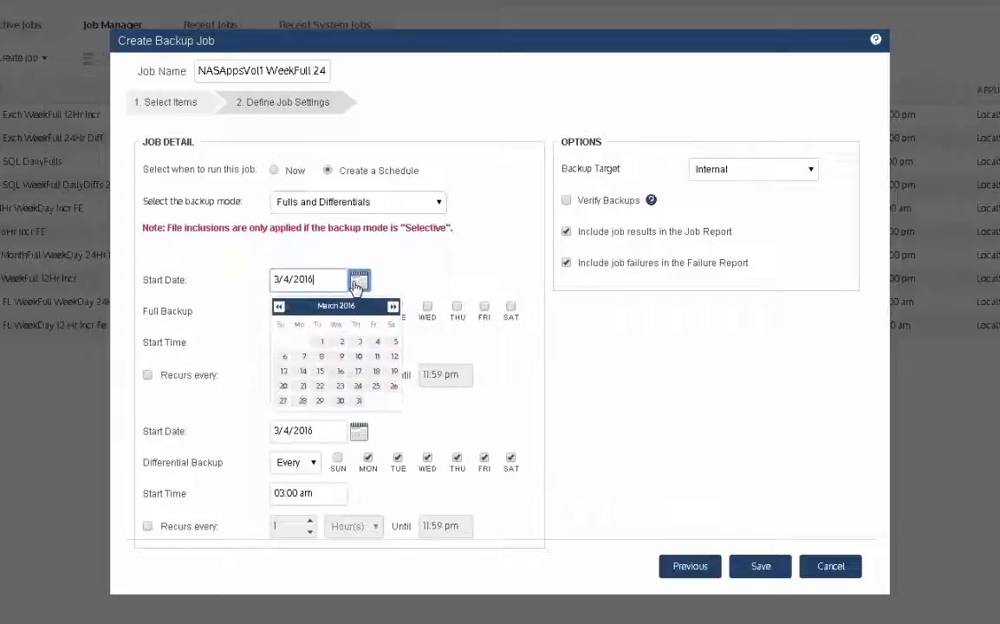
click(284, 360)
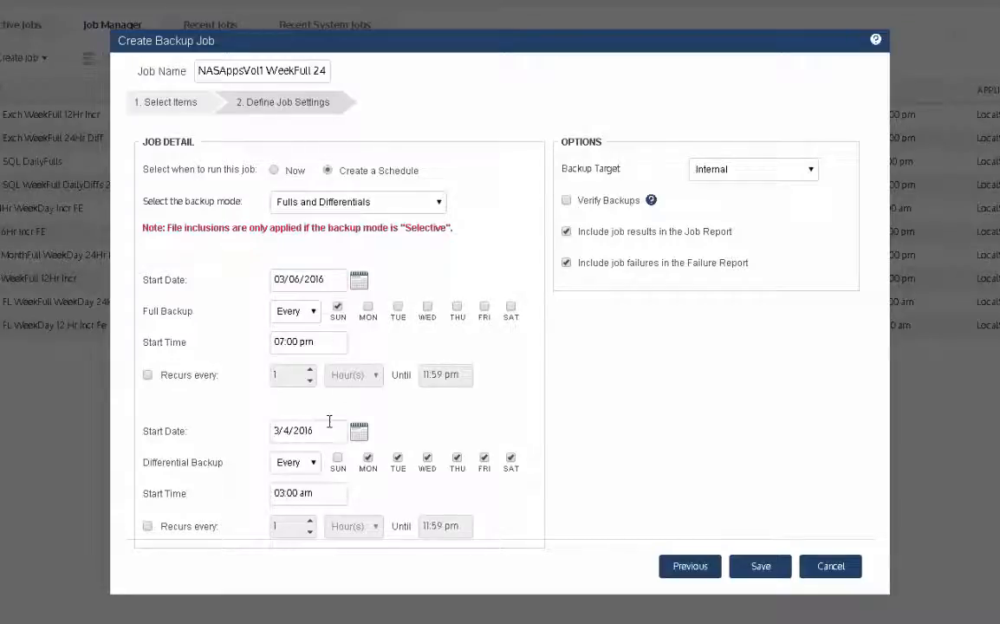
Remove Saturday from the differential backup's days and set its start time to 07:00 pm
click(511, 458)
click(280, 494)
key(Tab)
key(Tab)
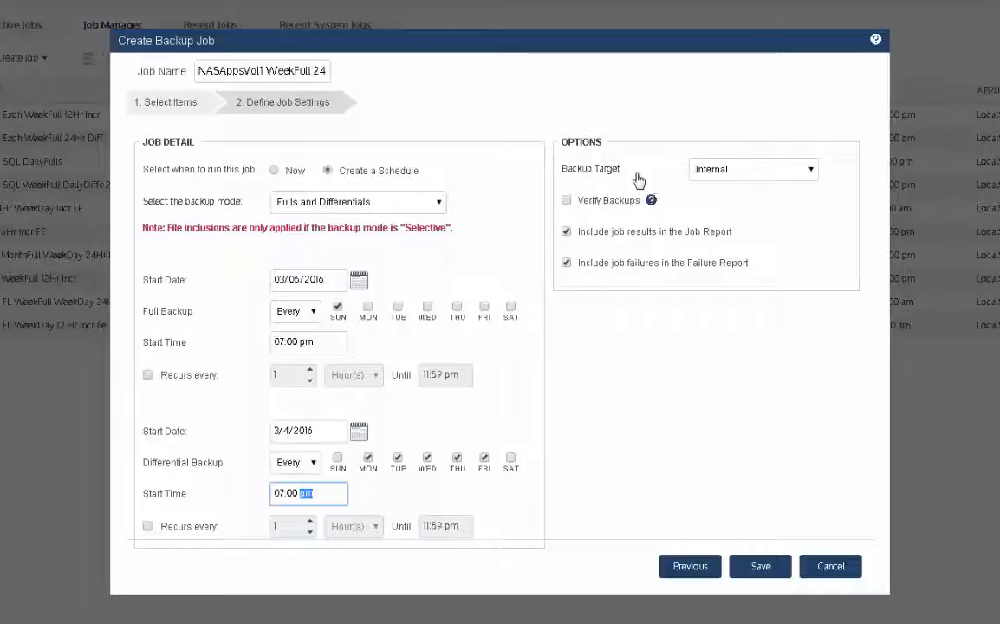
Check the available backup targets, keep Internal, and save the backup job
click(724, 165)
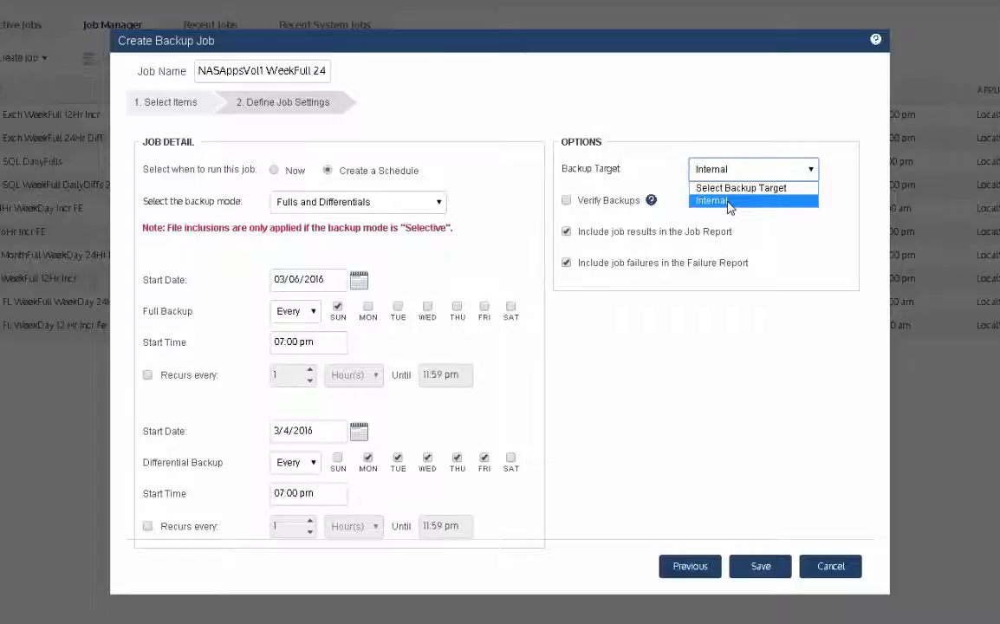
click(838, 169)
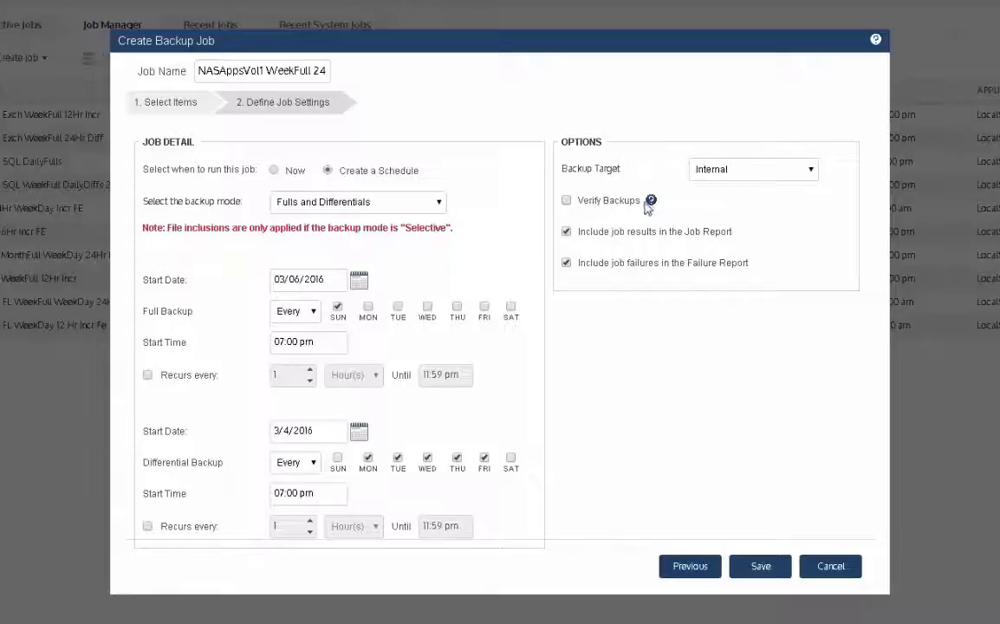
mouse_move(650, 204)
click(759, 567)
click(639, 237)
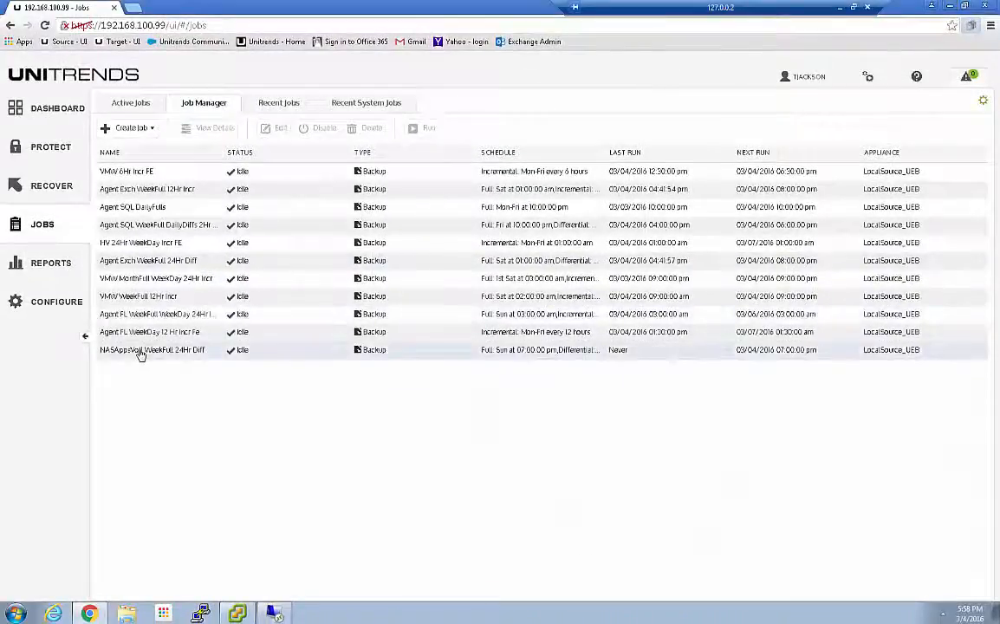
Widen the job list's Schedule column and run the NASAppsVol1 WeekFull 24Hr Diff job immediately
click(106, 351)
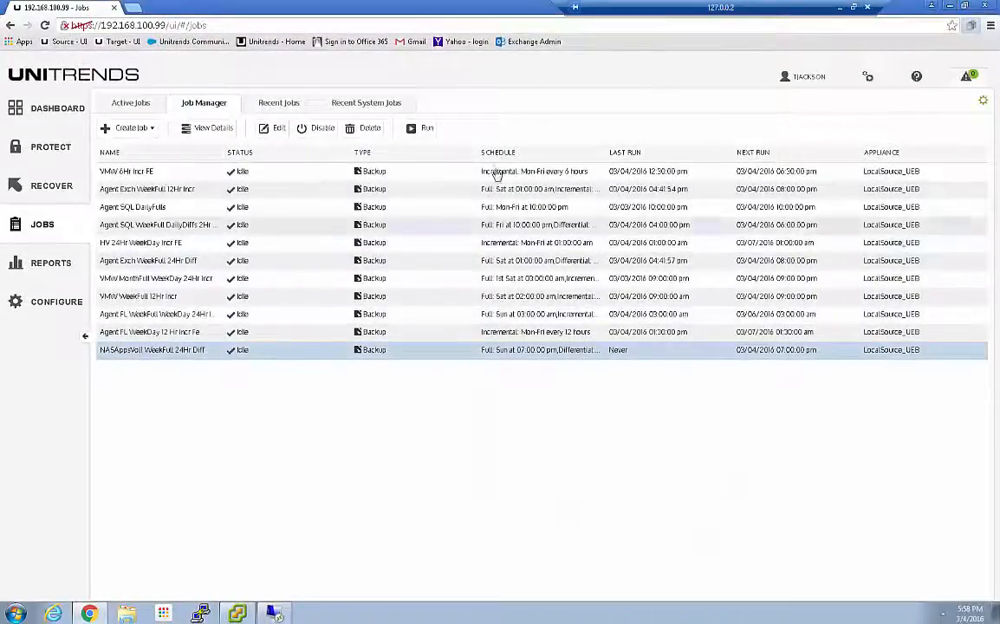
drag(470, 153, 380, 139)
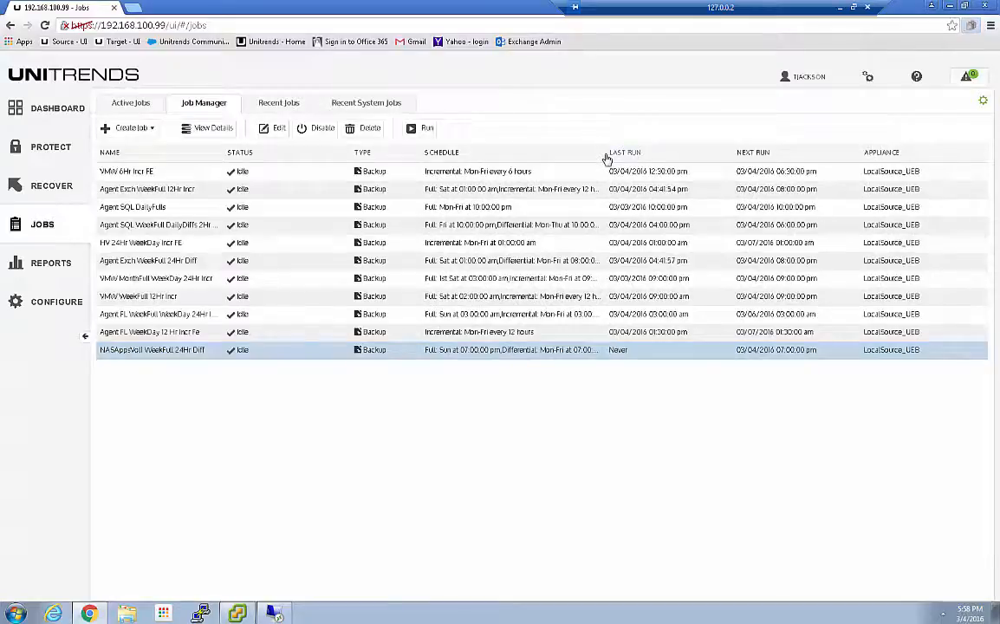
drag(652, 151, 702, 153)
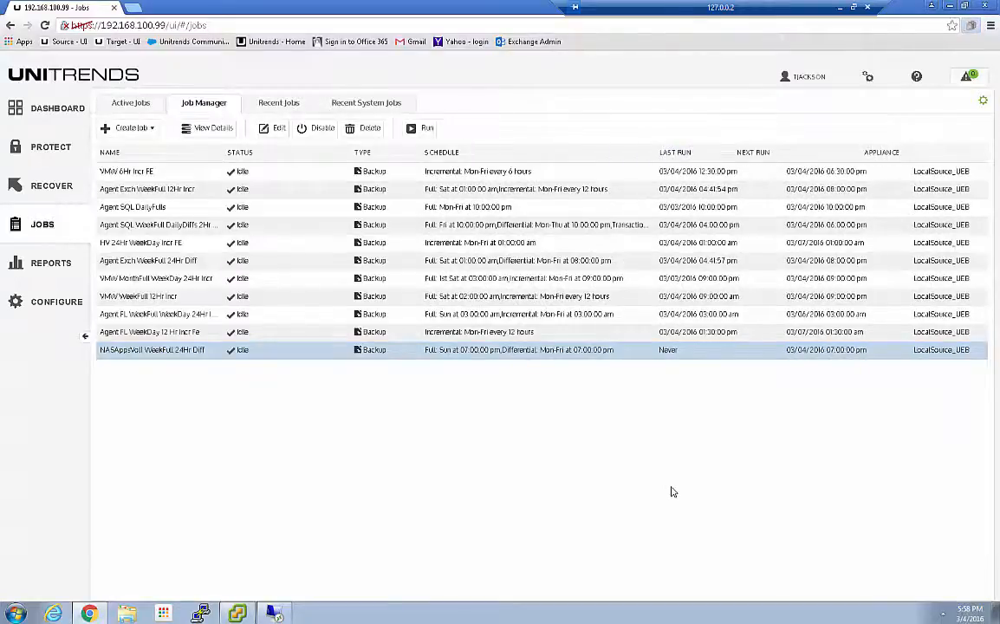
click(422, 128)
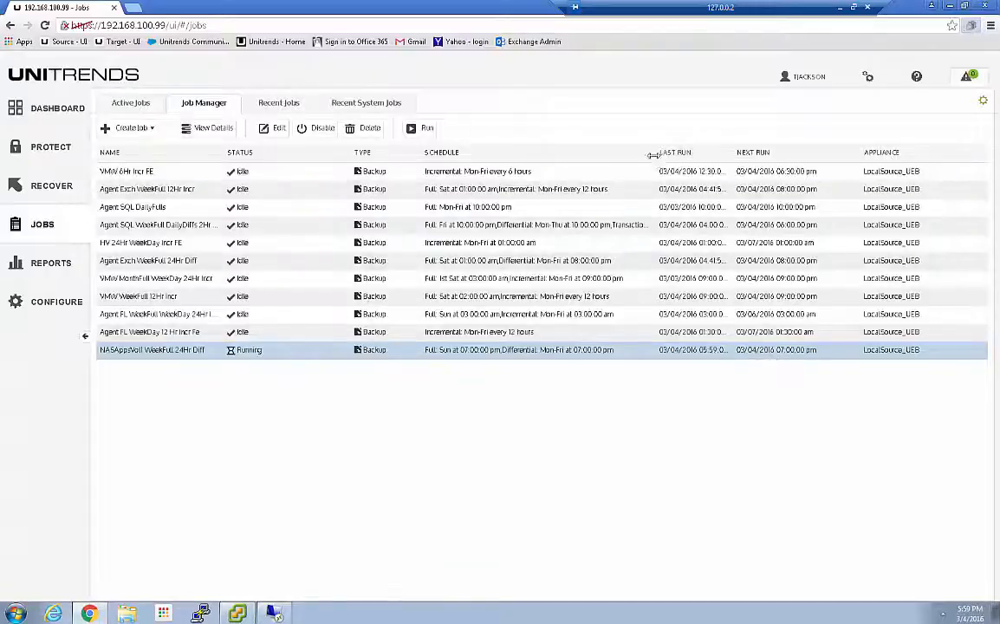
drag(657, 154, 634, 155)
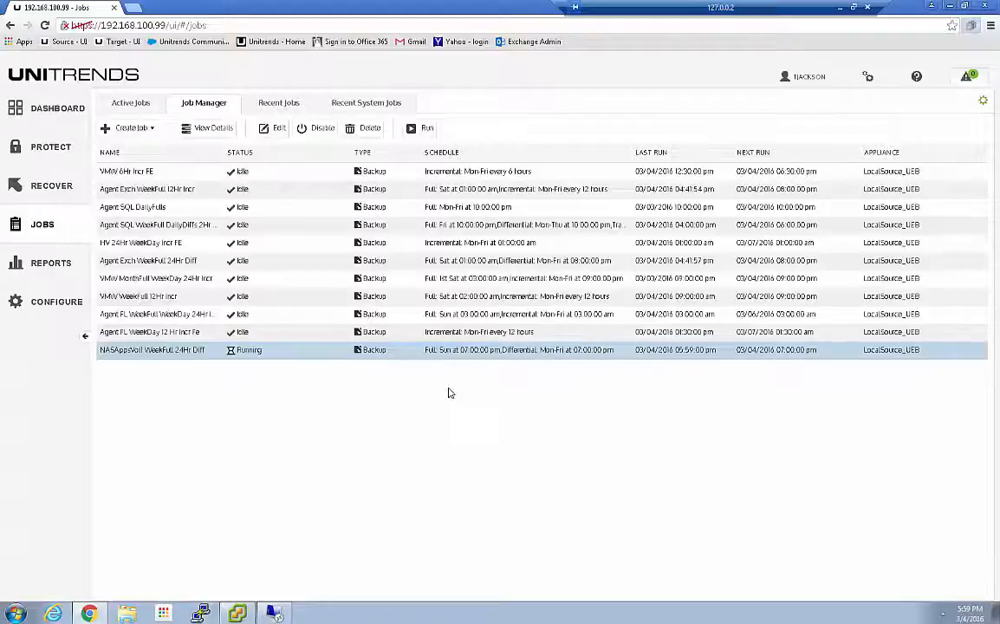
Show the details of the running NASAppsVol1 WeekFull 24Hr Diff job among the active jobs
click(129, 104)
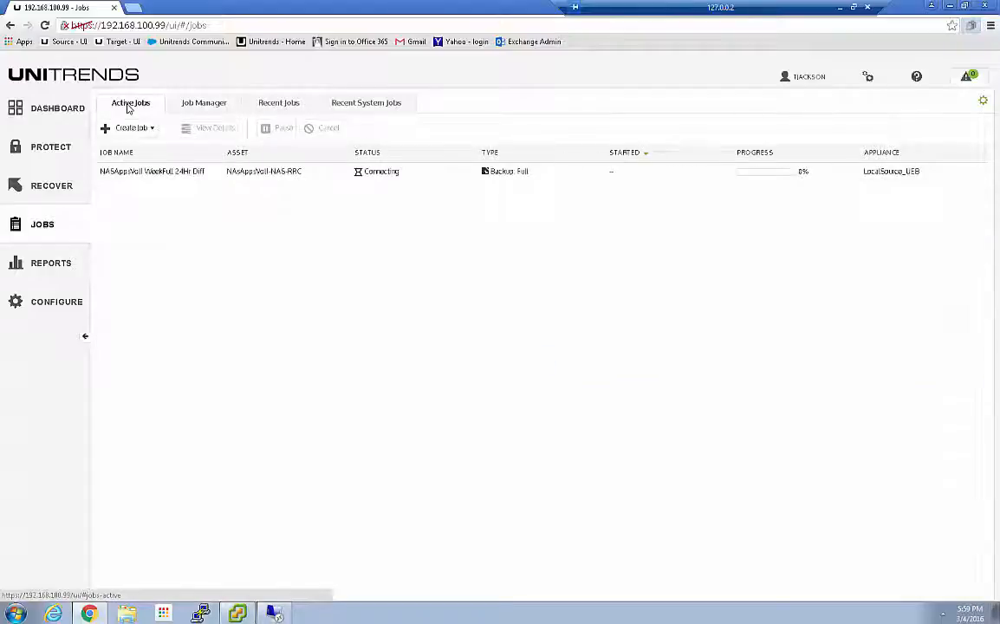
click(190, 172)
click(210, 130)
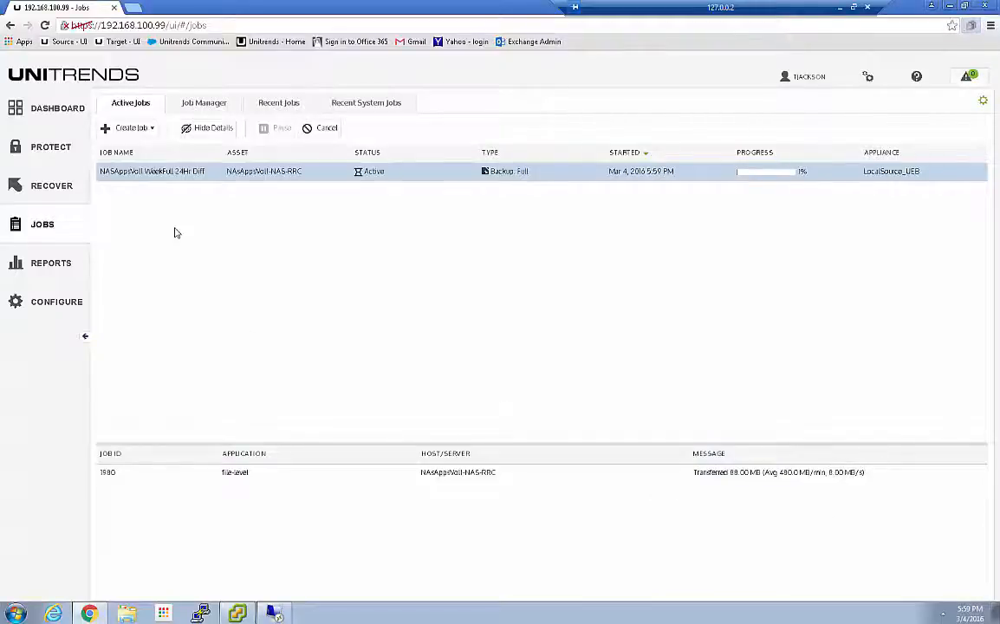
Start a new backup job for NAS assets and include NASFileVol1-NAS-RRC in it
click(146, 130)
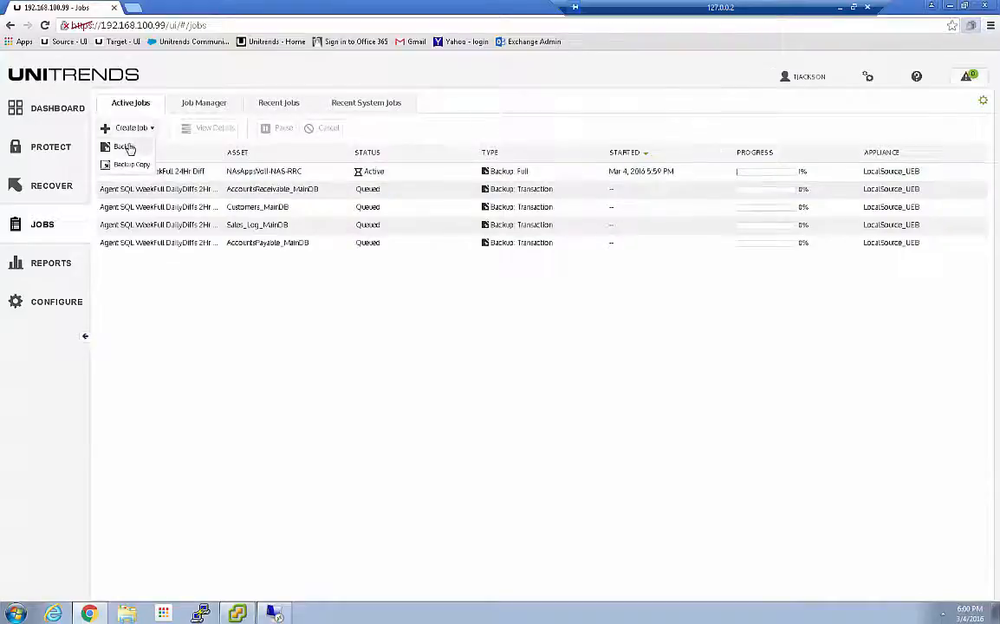
click(70, 119)
click(361, 161)
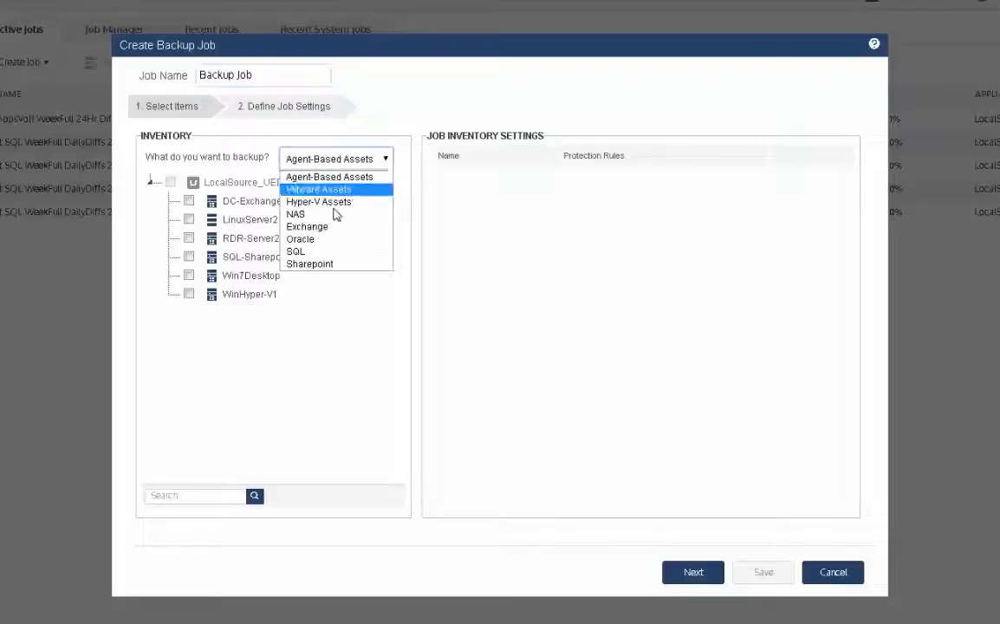
click(313, 215)
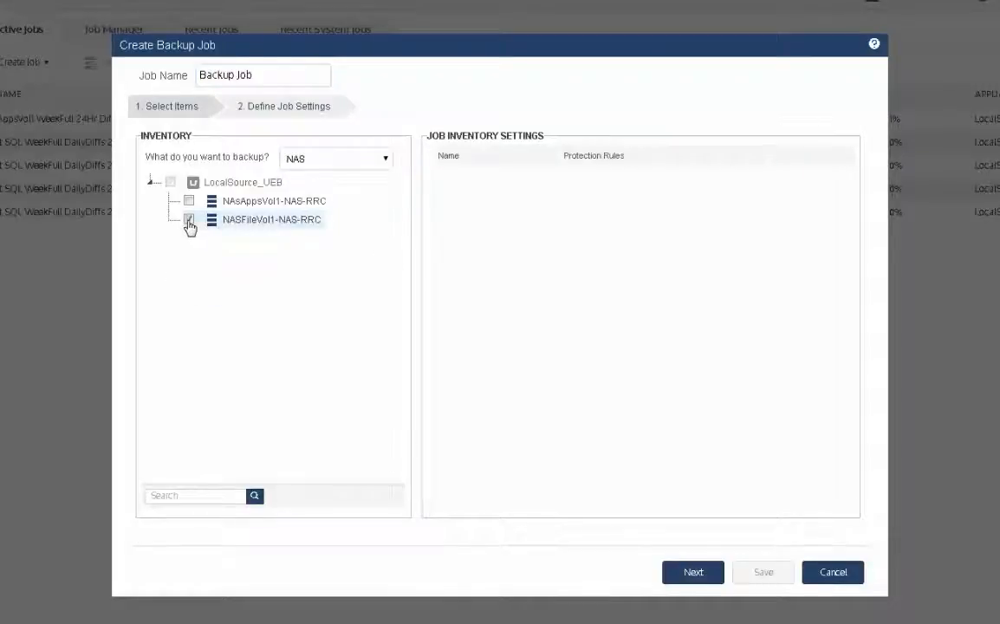
click(189, 222)
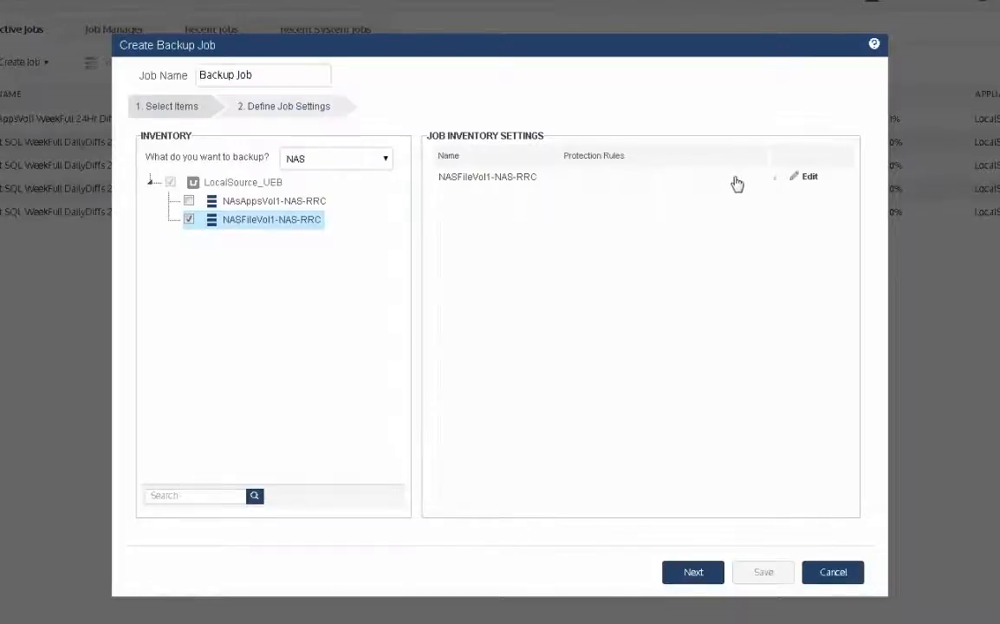
Review the file inclusion and exclusion settings of NASFileVol1-NAS-RRC, browse its folders for exclusion, and leave without saving
click(798, 179)
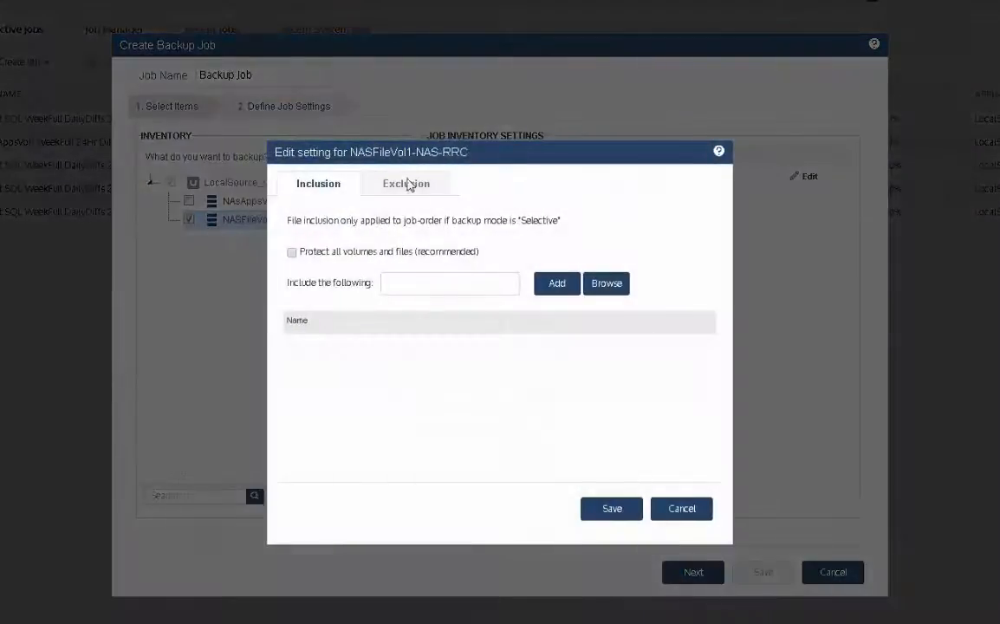
click(396, 187)
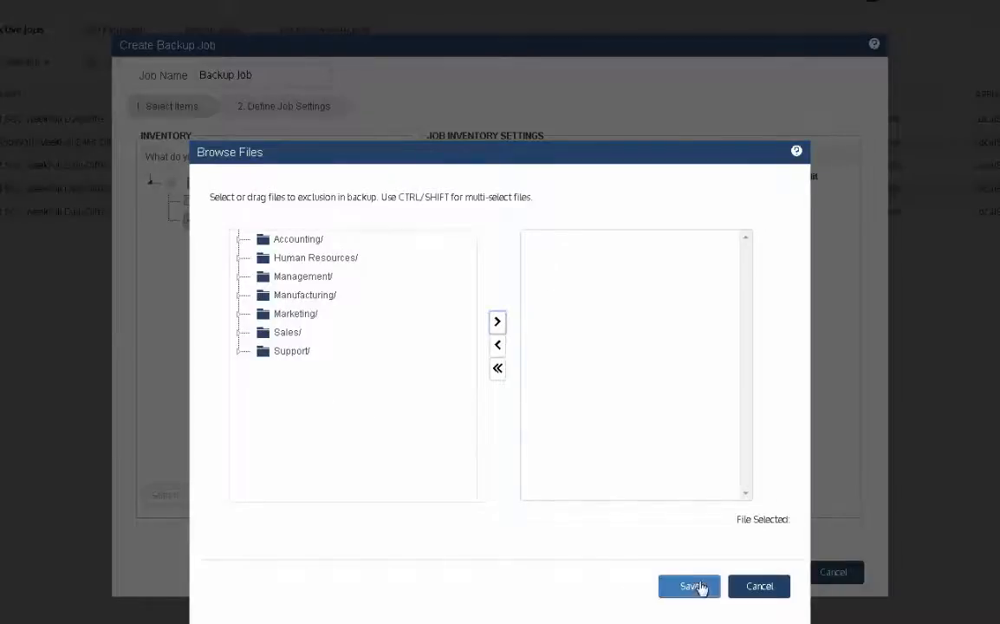
click(758, 587)
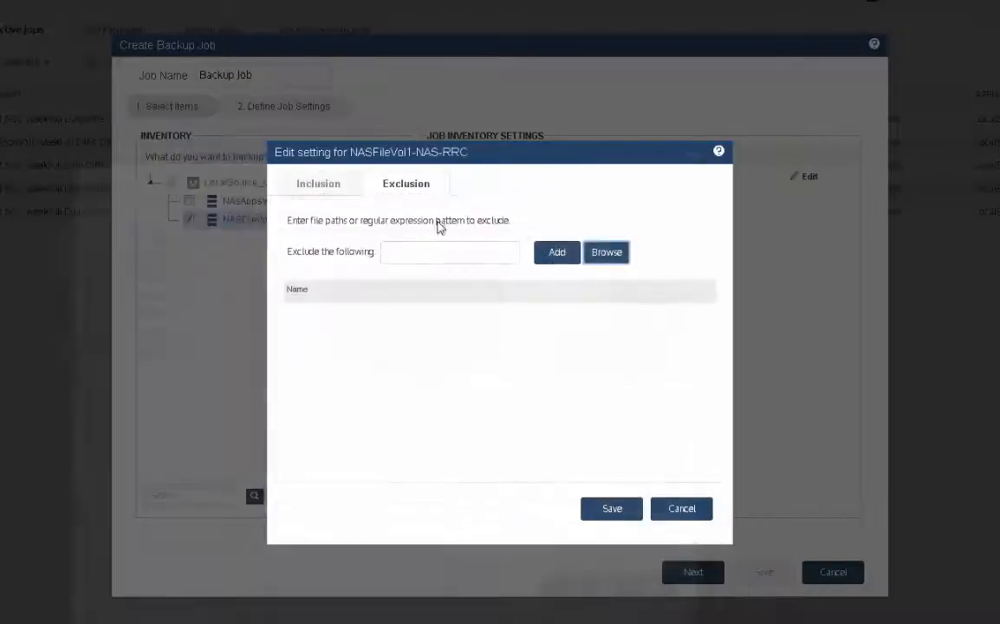
click(402, 251)
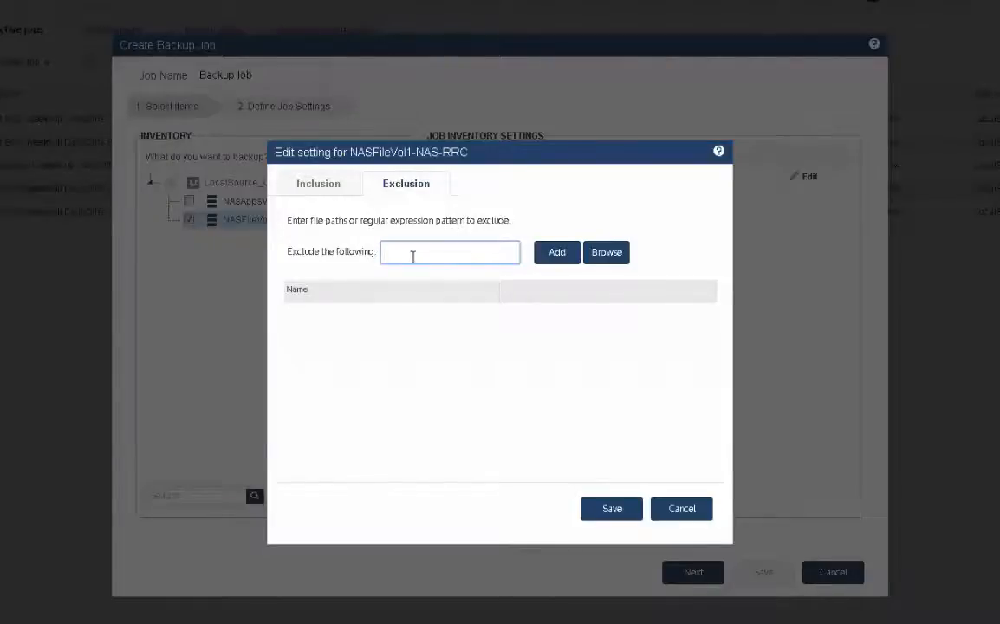
click(694, 515)
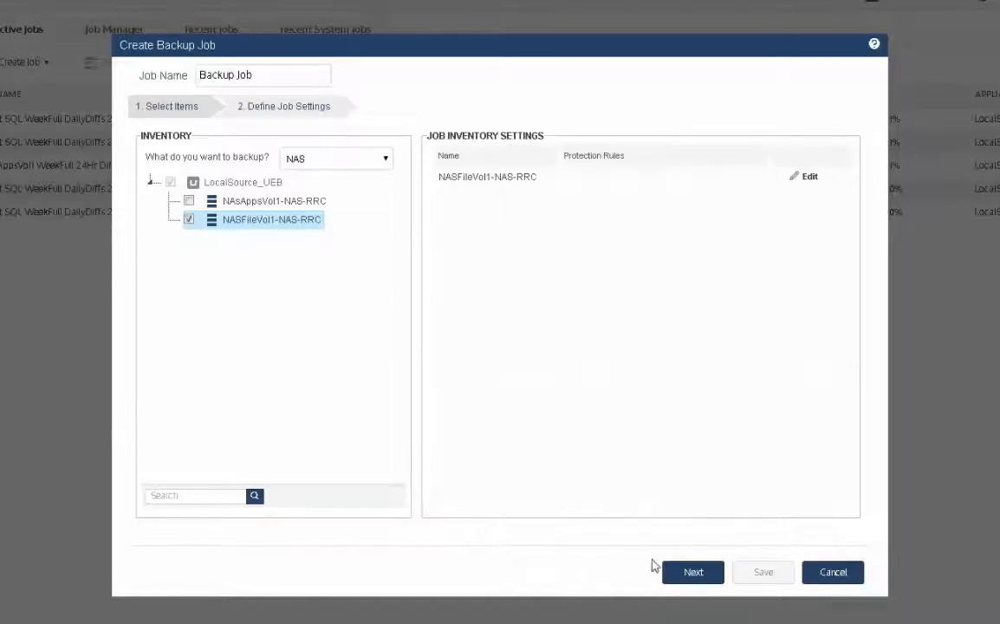
Proceed to the job settings and name the job "NASFileVol1 WeekFull 24Hr Diff"
click(681, 575)
drag(268, 78, 123, 78)
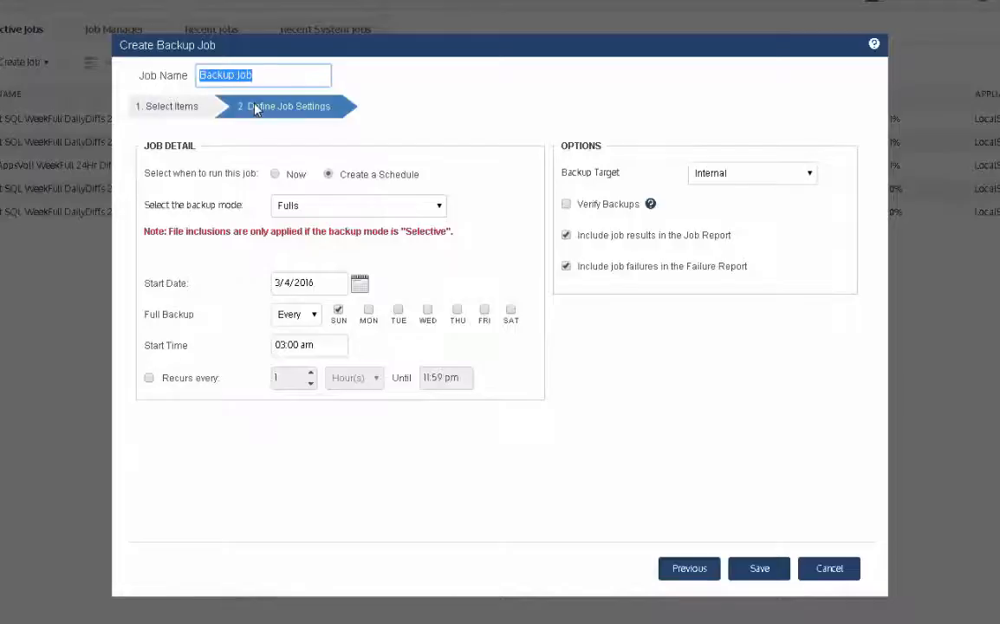
text(NASF)
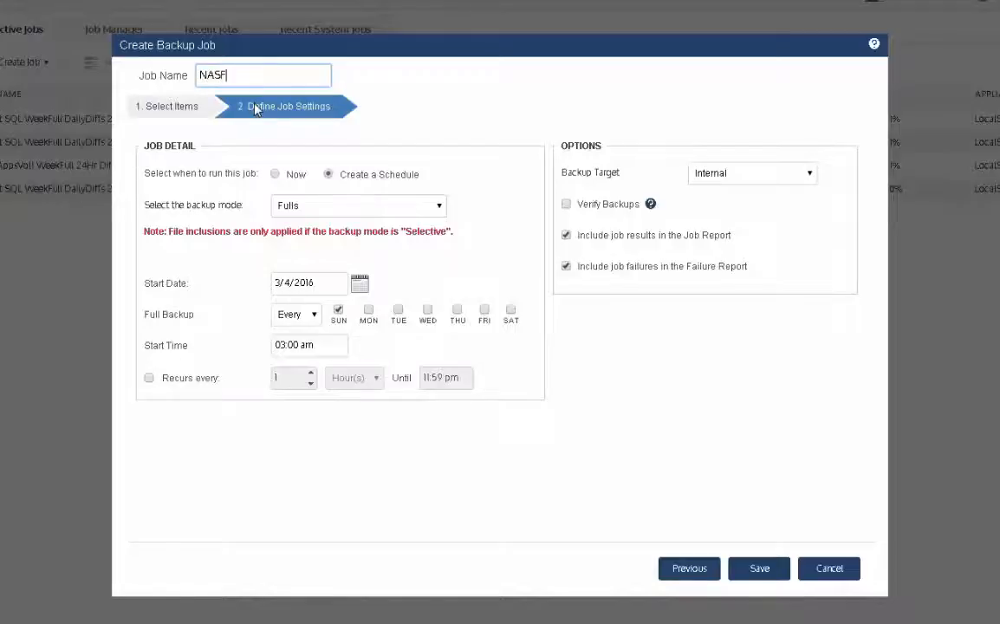
text(ileVol1 WeekFull Dai)
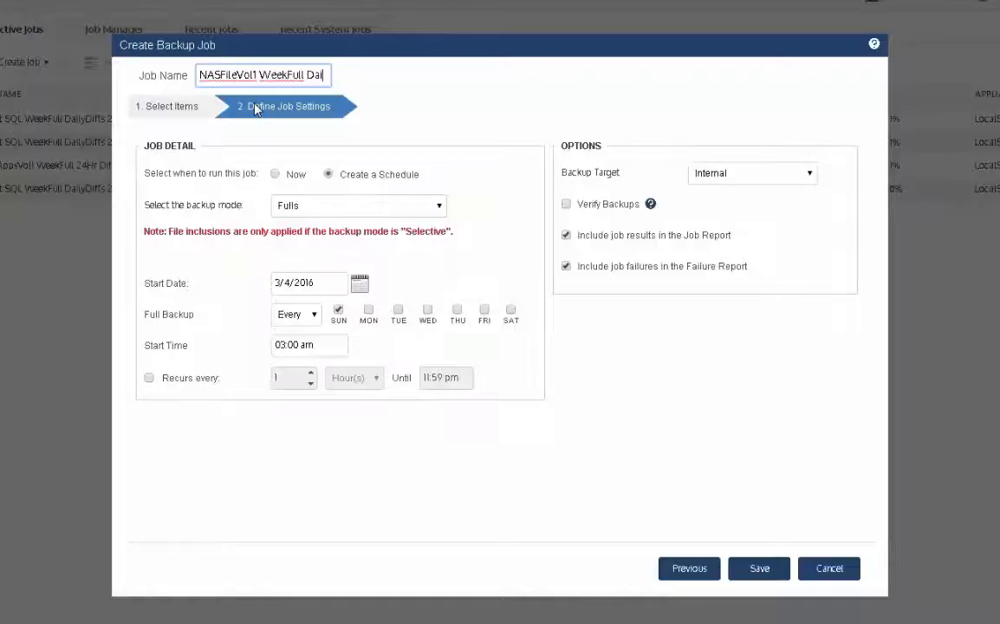
key(BackSpace)
key(BackSpace)
key(BackSpace)
text(2)
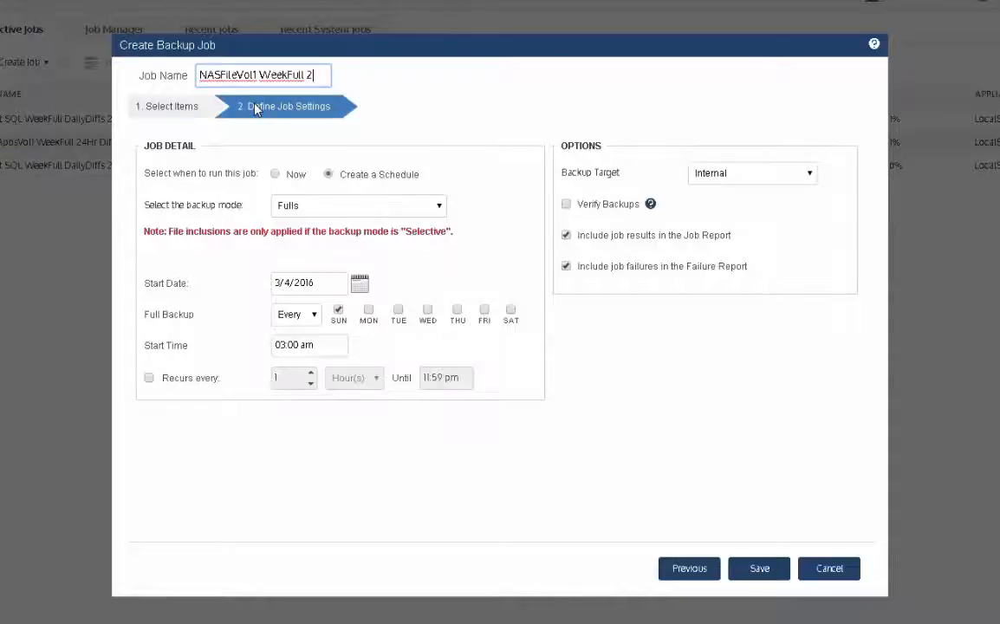
text(4Hr D)
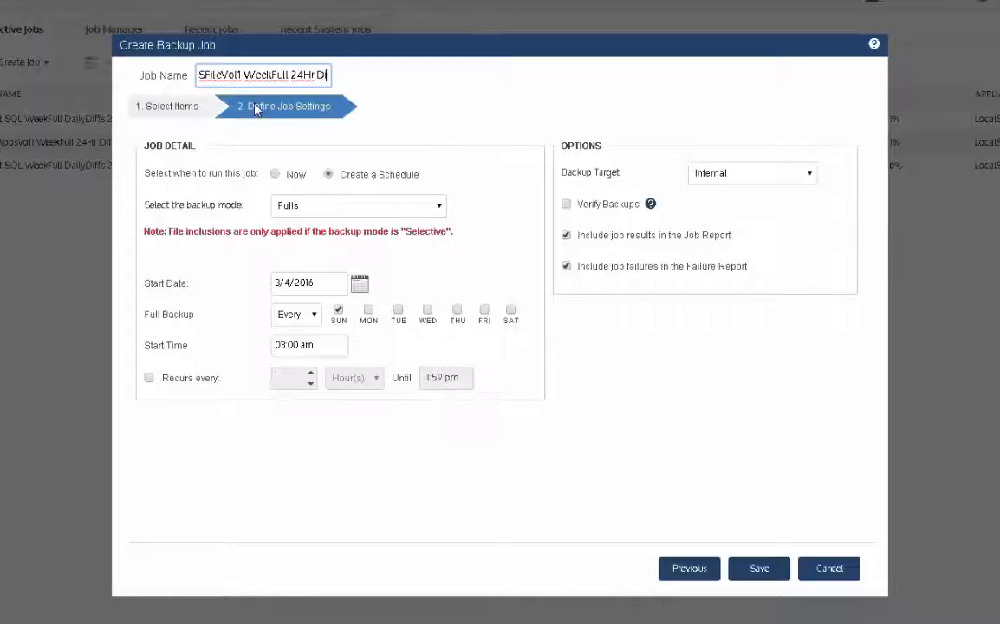
text(iff)
Set the backup mode to Fulls and Differentials and the full backup's start date to 03/06/2016
click(380, 205)
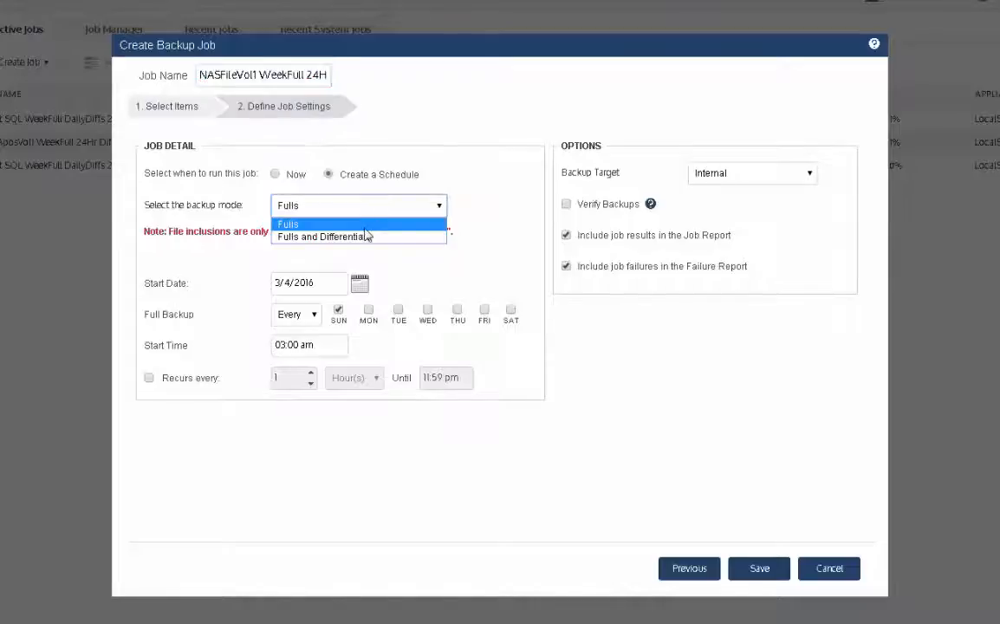
click(316, 236)
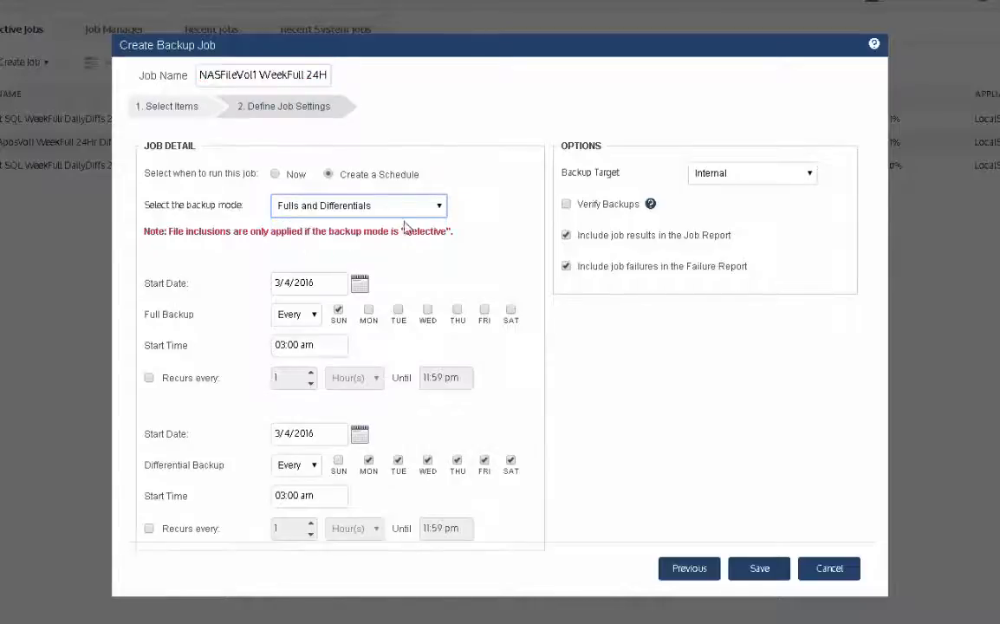
click(359, 284)
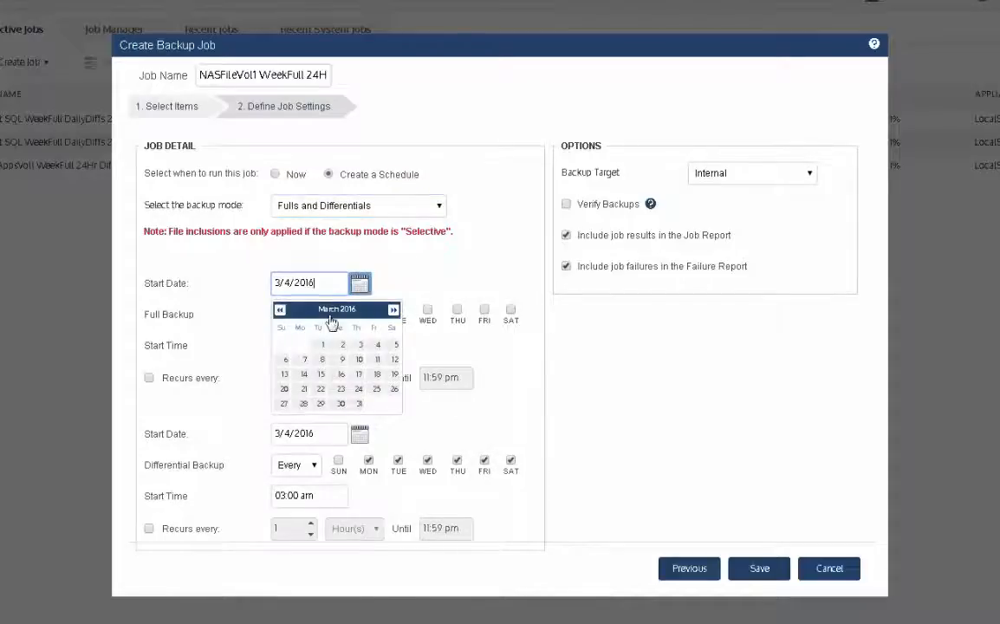
click(285, 359)
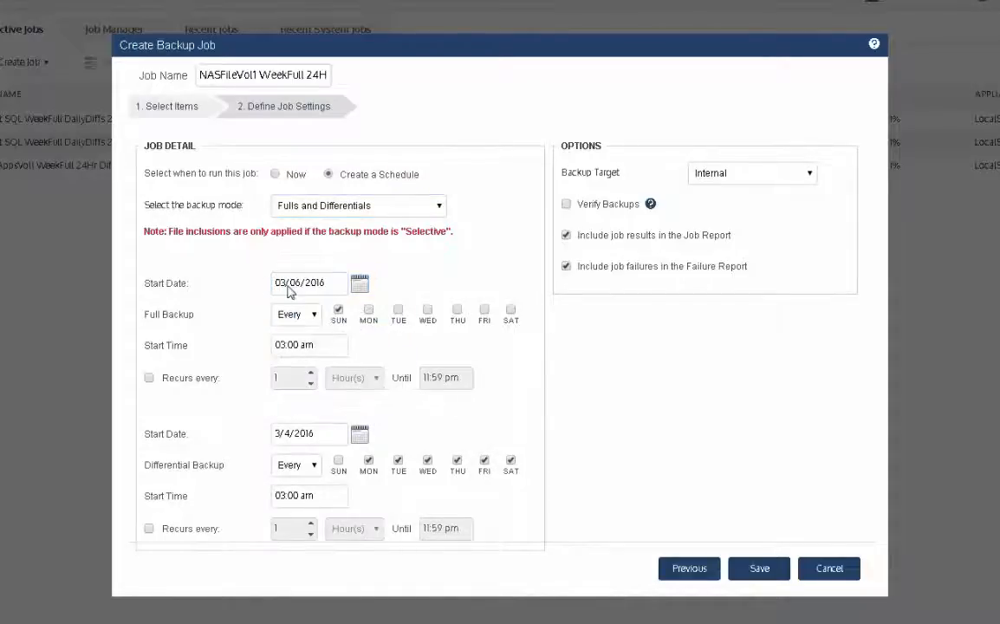
Set the full backup's start time to 07:00 pm
click(282, 346)
key(Tab)
key(Tab)
text(p)
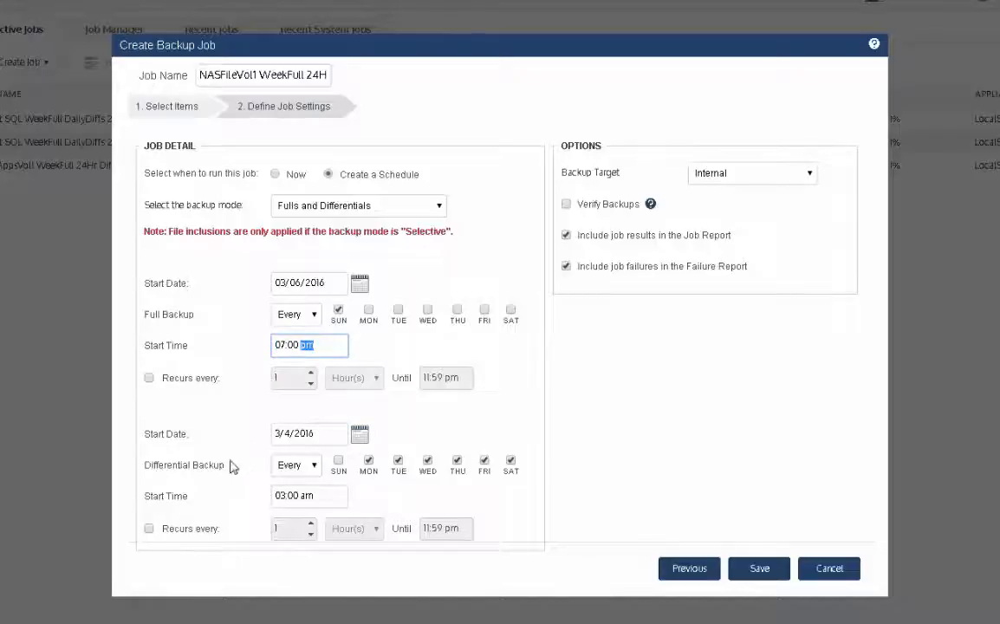
Remove Saturday from the differential backup's days, set its start time to 07:00 pm, and save the job
click(510, 460)
click(277, 497)
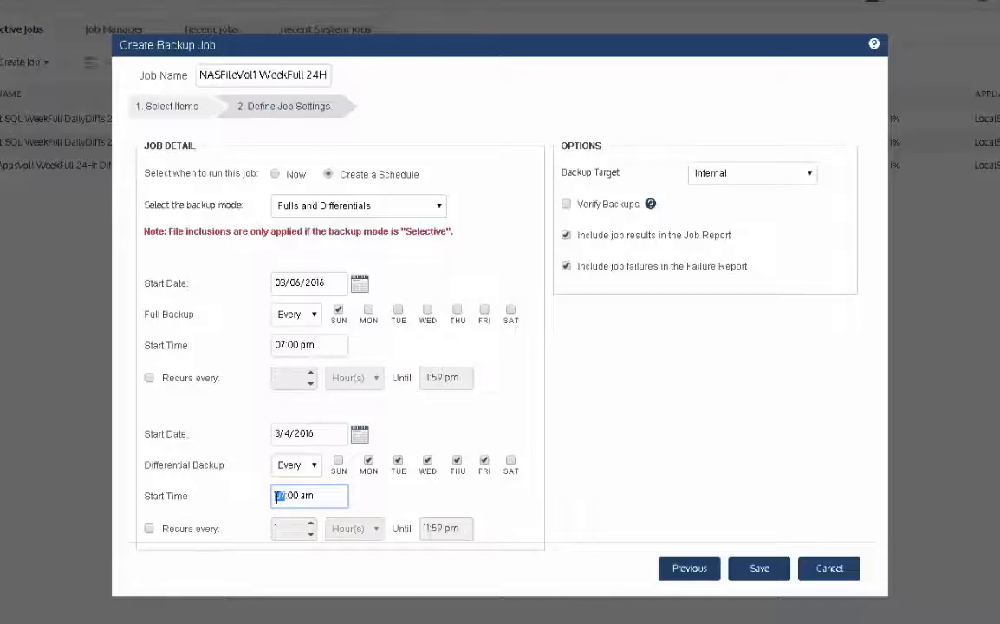
text(8)
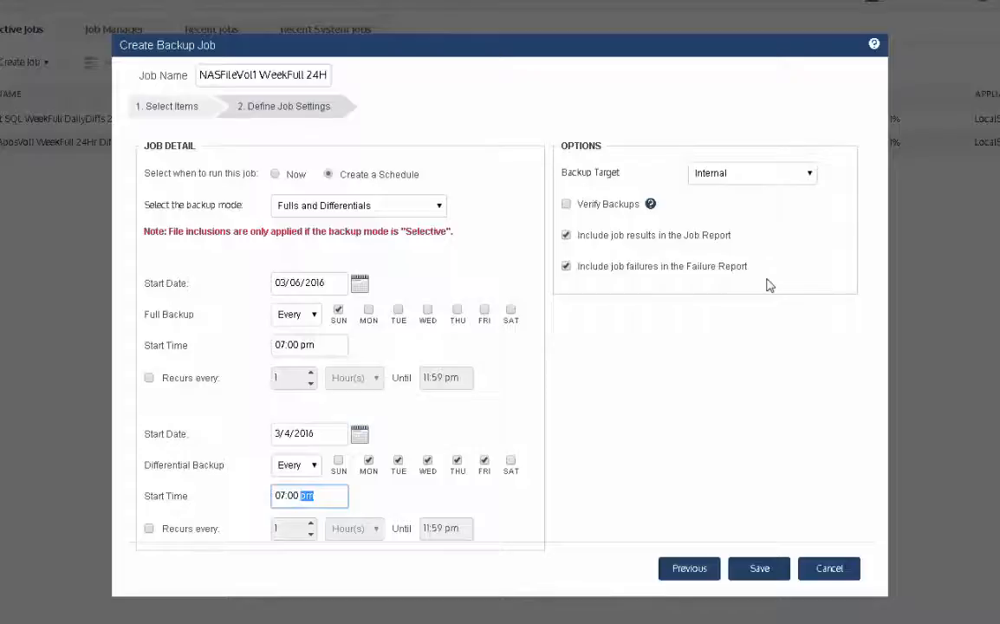
click(760, 569)
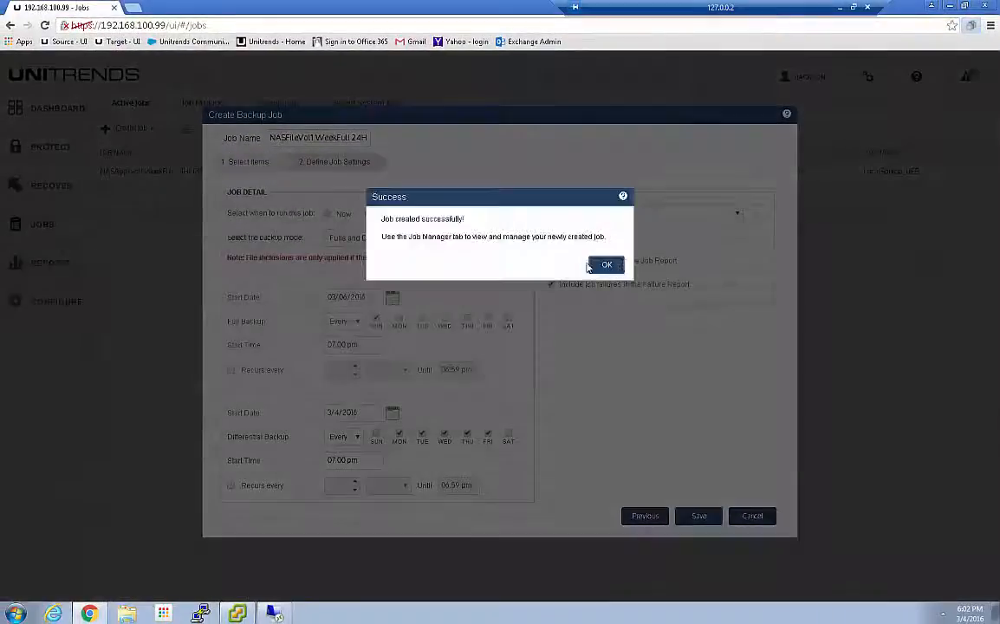
click(604, 264)
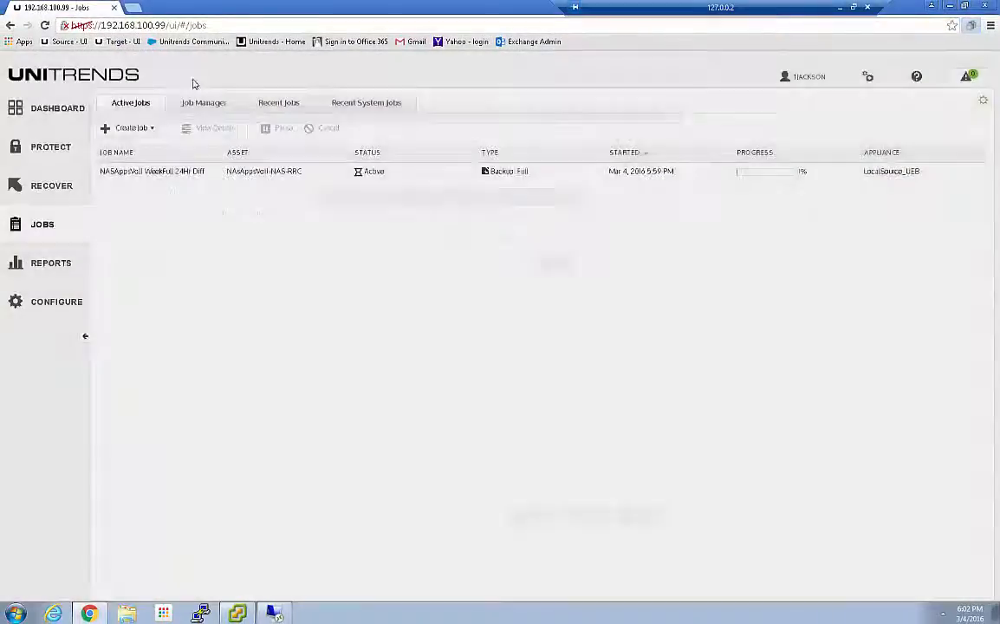
Sort the list of scheduled jobs by name and run the NASFileVol1 WeekFull 24Hr Diff job immediately
click(215, 106)
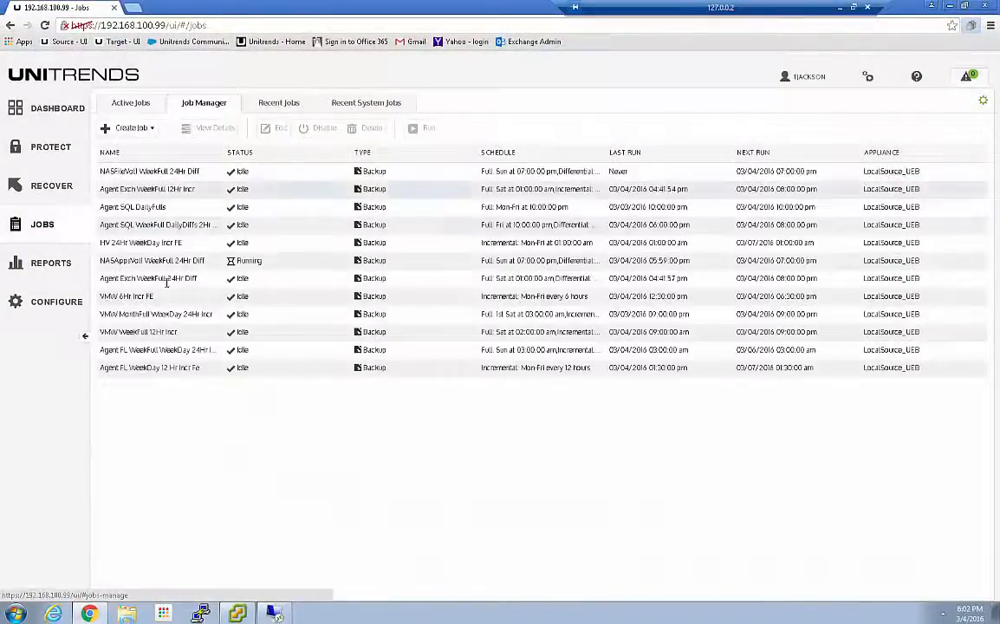
click(126, 153)
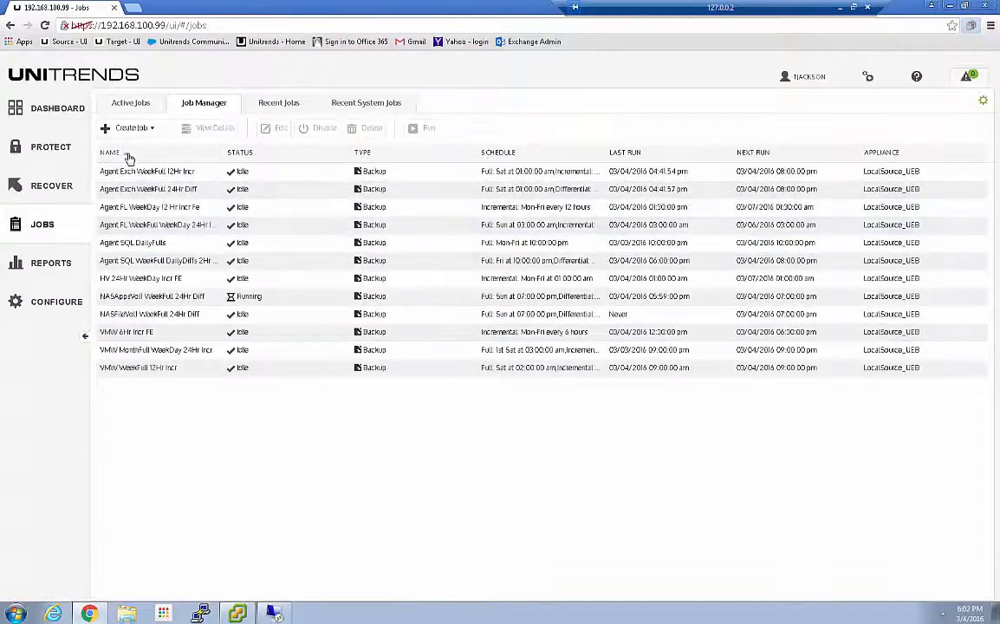
click(121, 315)
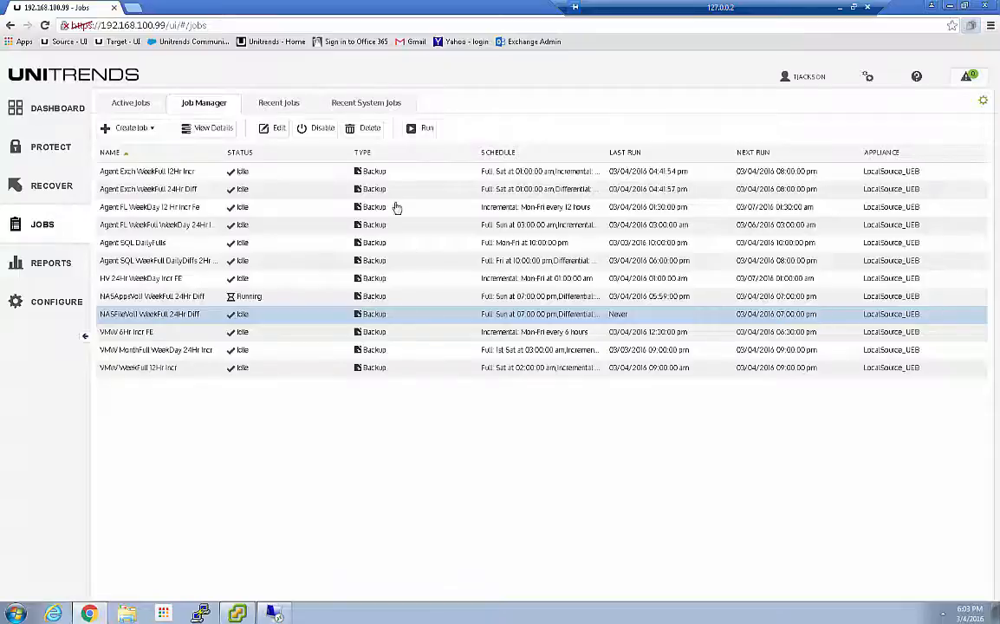
click(415, 128)
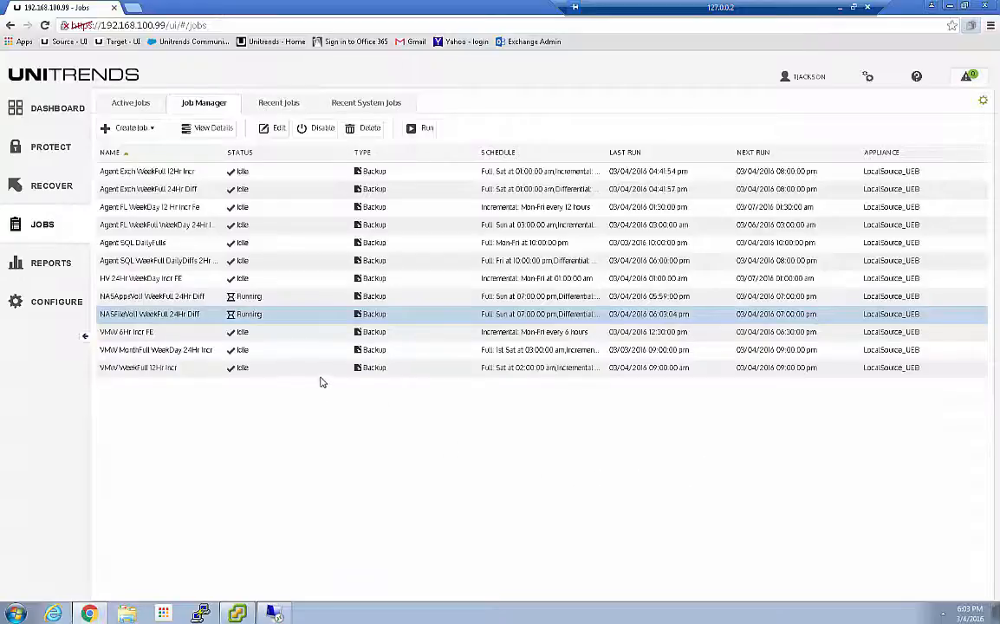
View the details of the NASFileVol1 and NASAppsVol1 backup jobs among the active jobs
click(133, 103)
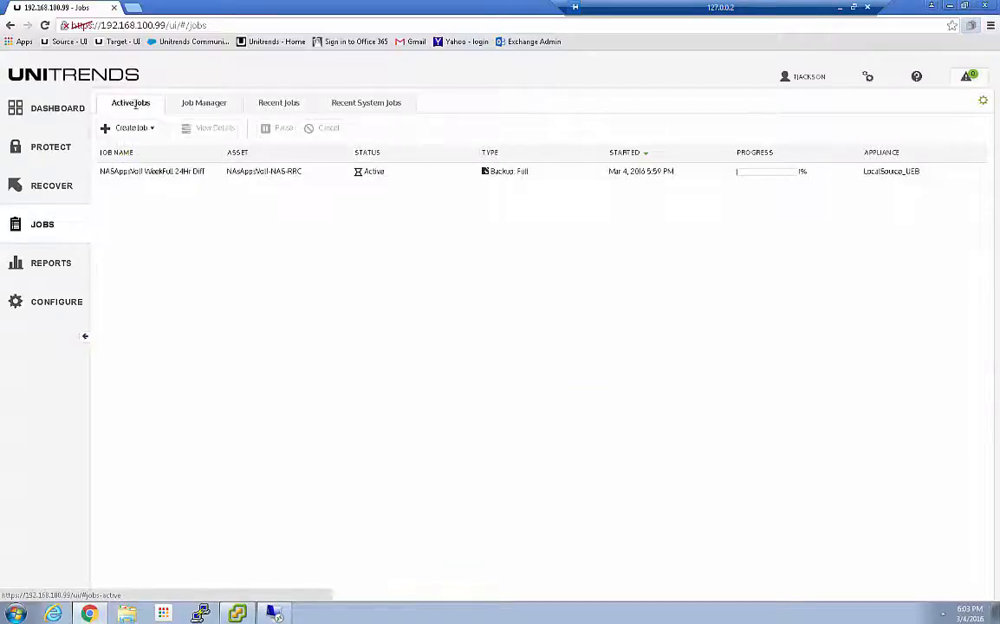
click(158, 172)
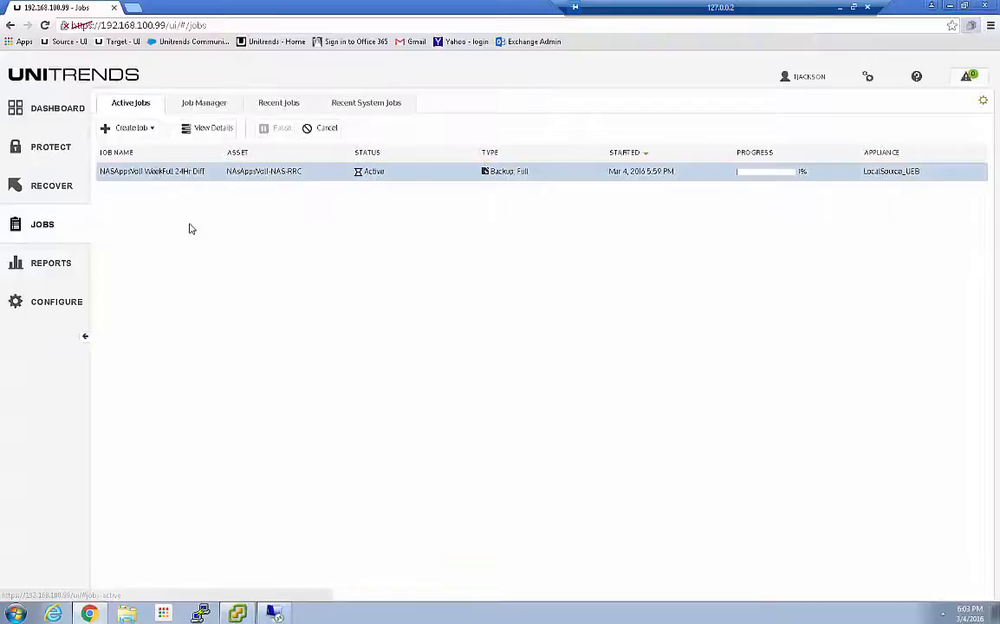
click(197, 130)
click(152, 189)
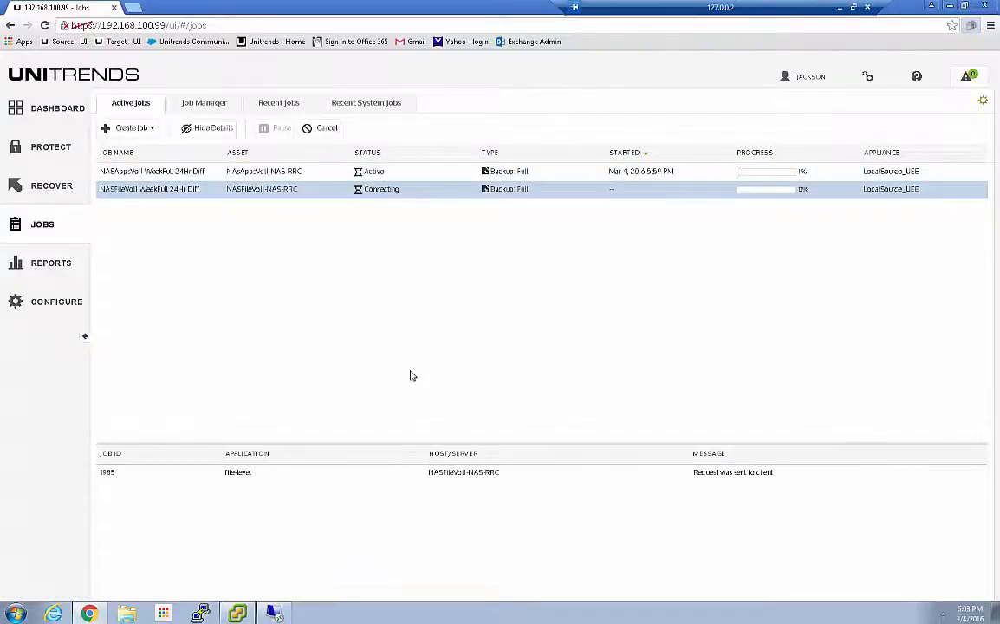
click(369, 177)
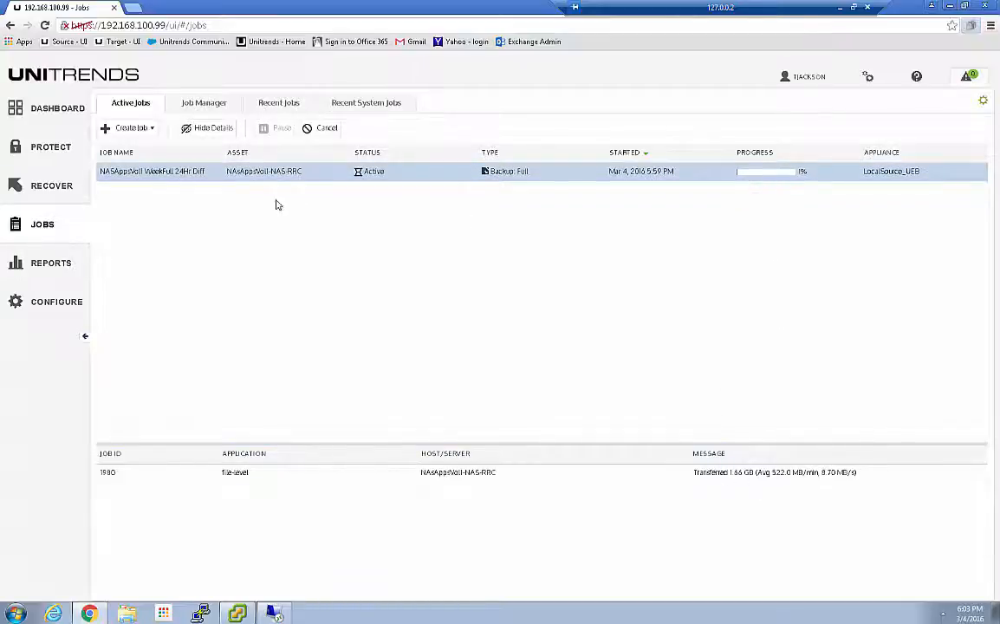
View the log of the recent NASFileVol1 WeekFull 24Hr Diff job and highlight its line about Hot Baremetal restores
click(269, 105)
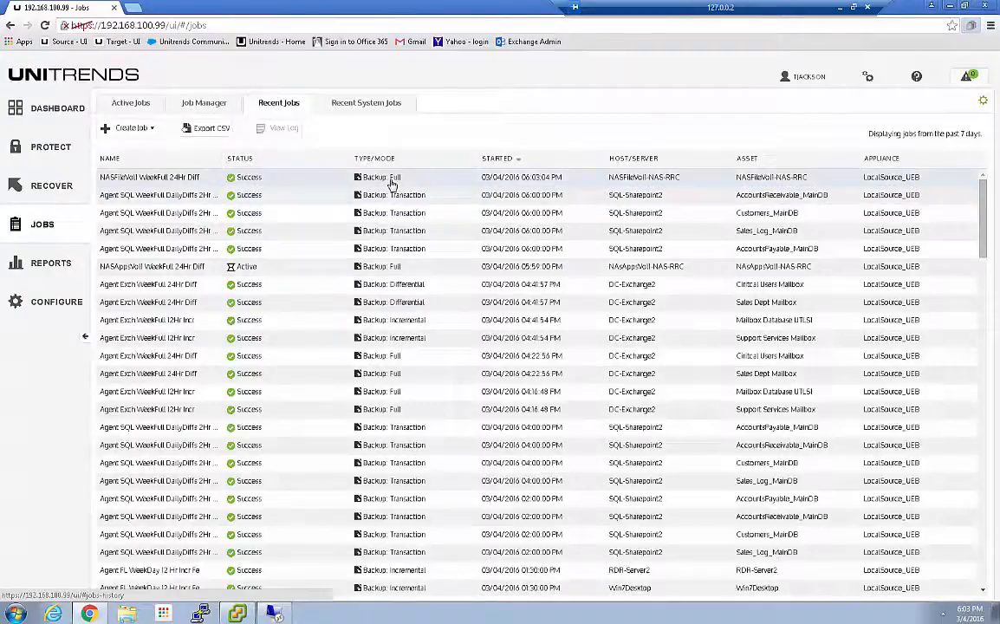
click(777, 179)
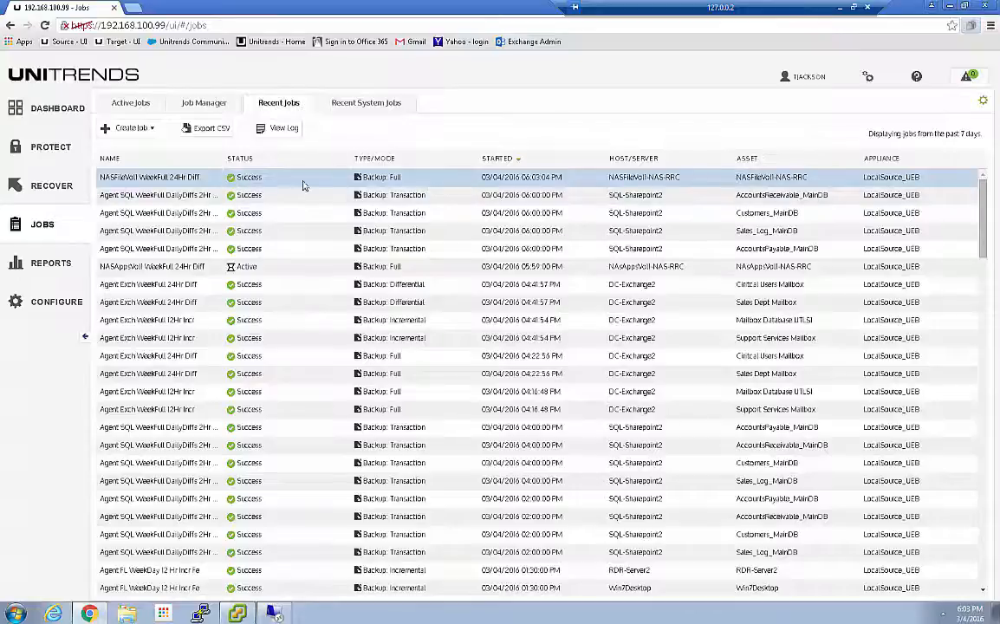
click(279, 129)
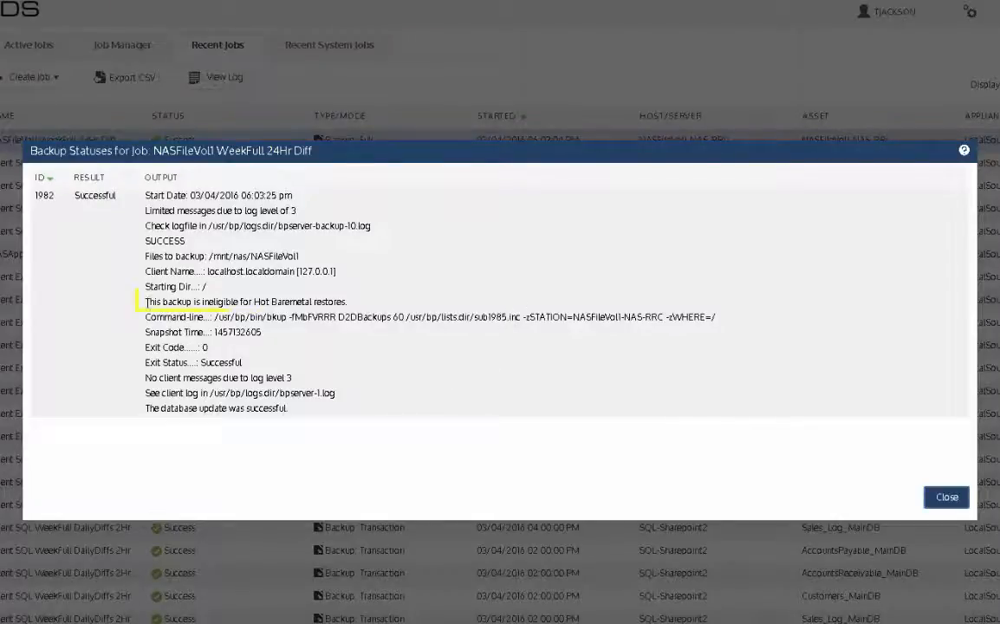
drag(145, 302, 364, 305)
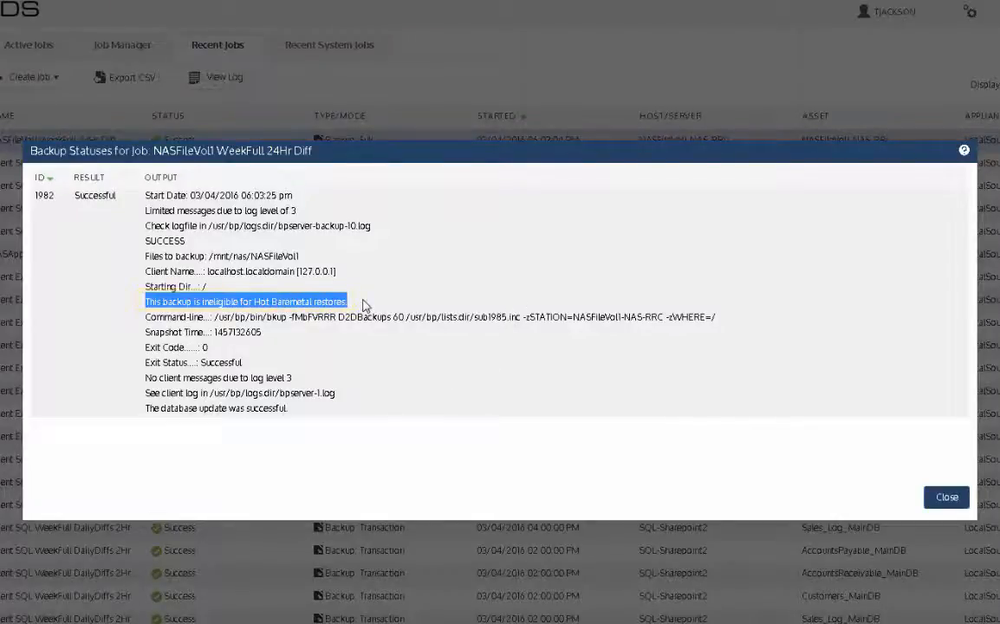
Close the job log and start a file-level recovery from the NASFileVol1-NAS-RRC full backup in the backup catalog
click(364, 306)
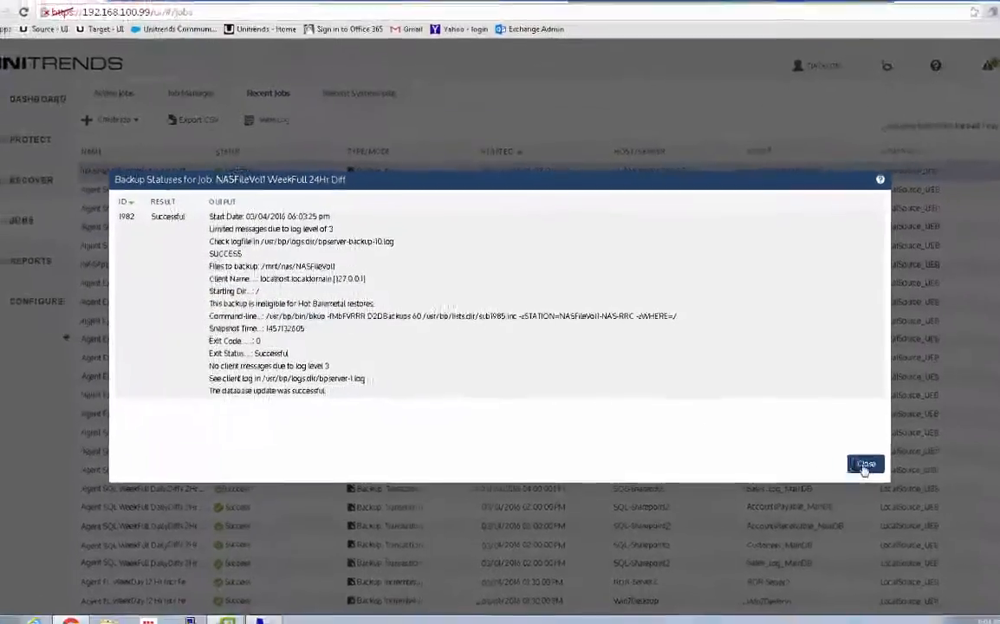
click(947, 497)
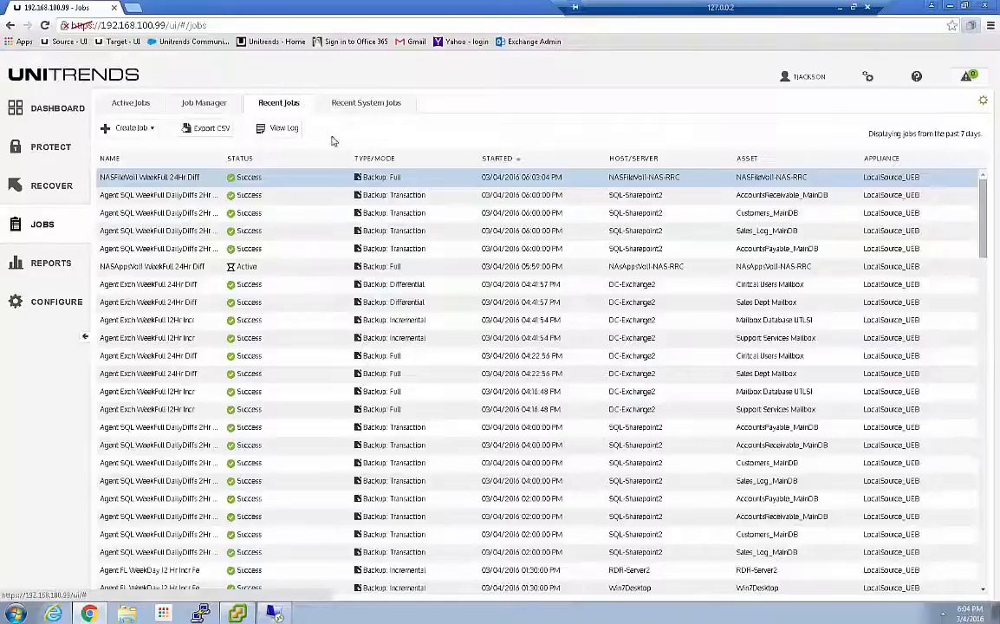
click(38, 191)
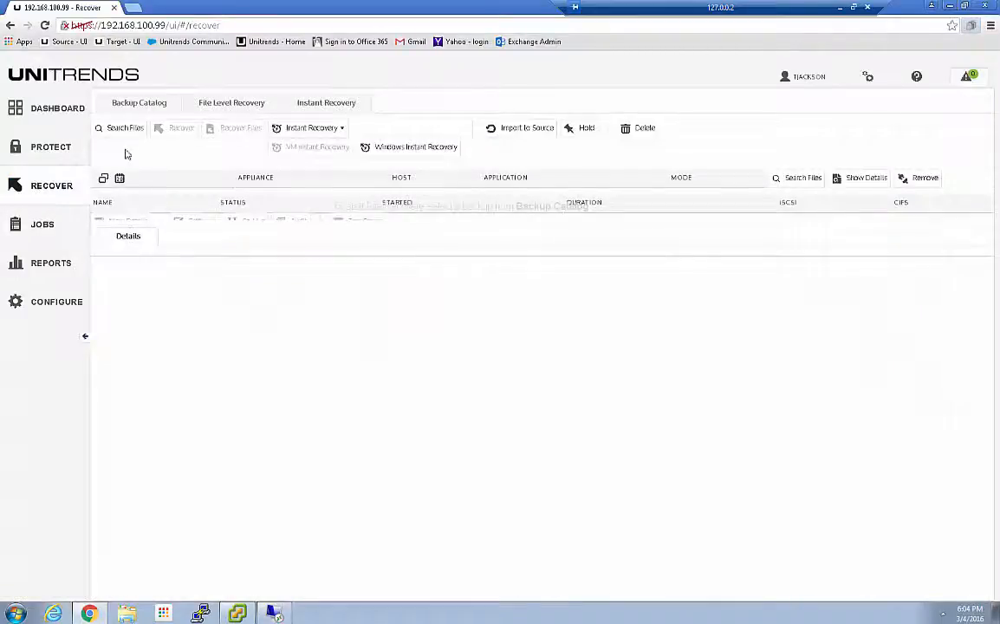
click(130, 102)
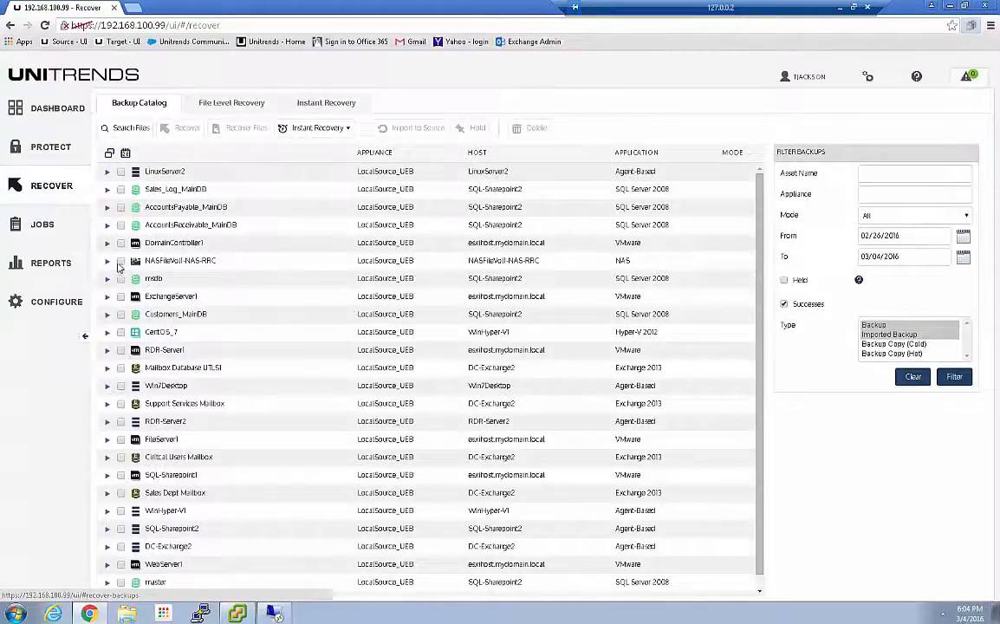
click(107, 260)
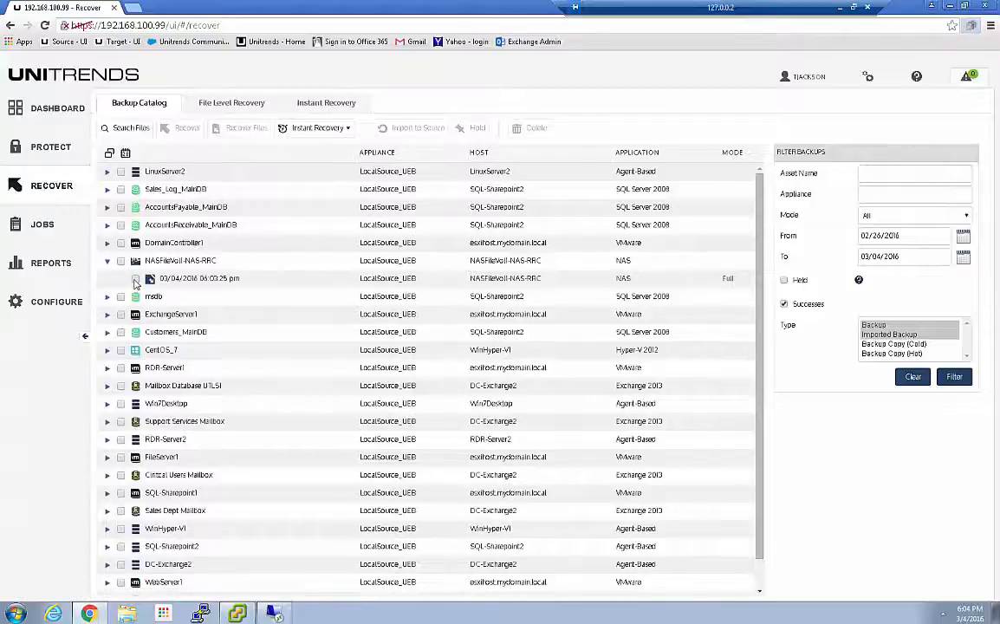
click(159, 284)
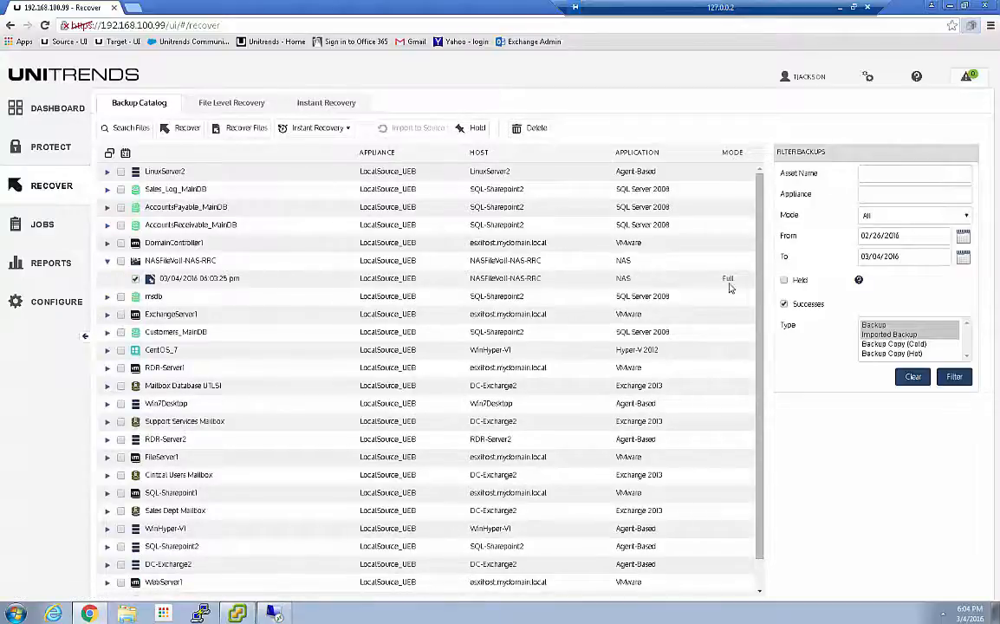
click(227, 127)
Browse the backed-up folders down through mnt, nas and NASFileVol1, cancel the recovery job, and deselect the backup
click(320, 238)
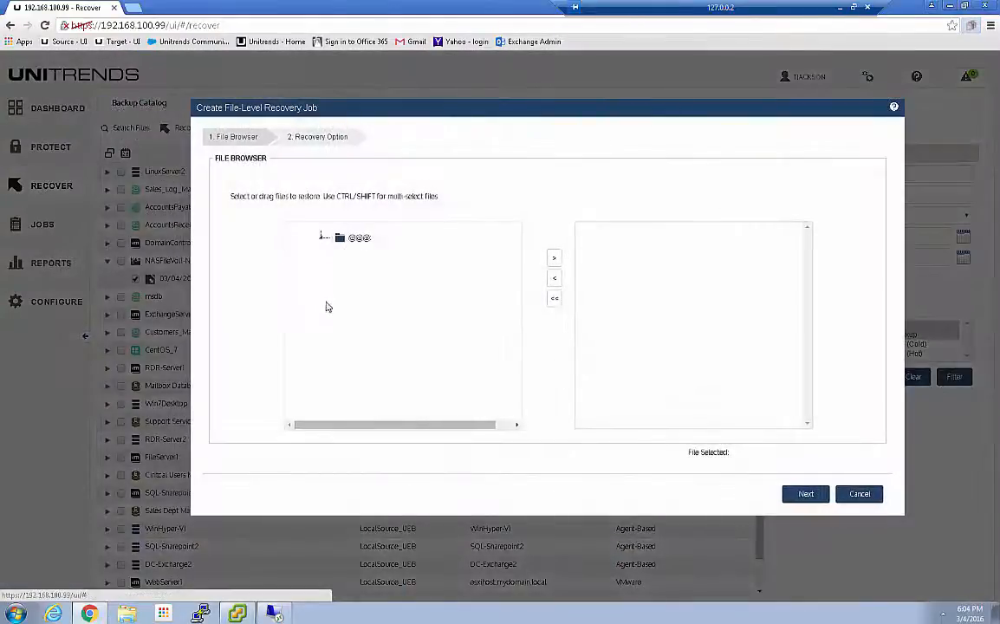
click(336, 251)
click(350, 268)
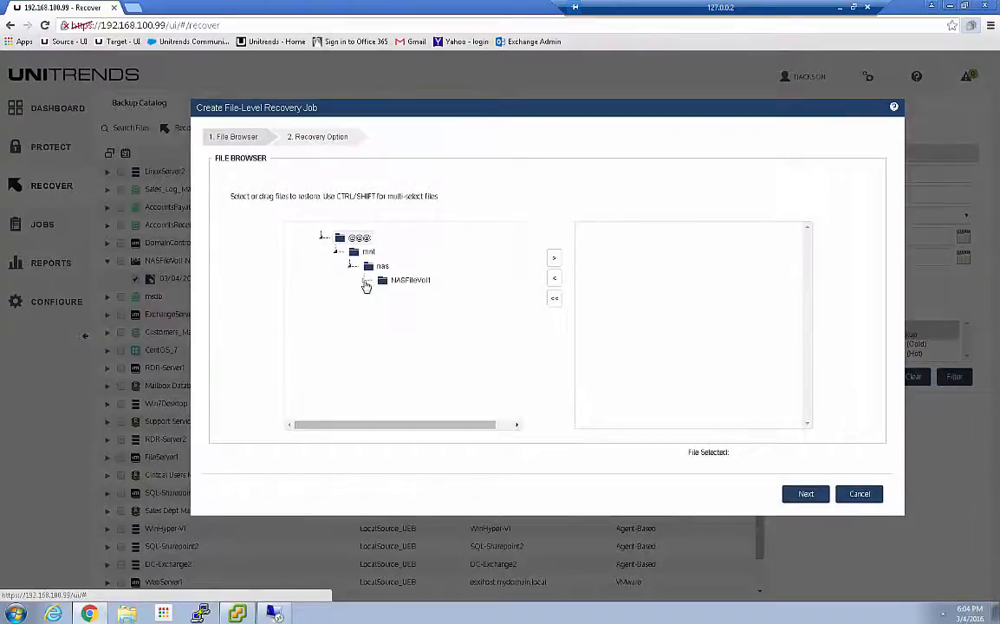
click(364, 282)
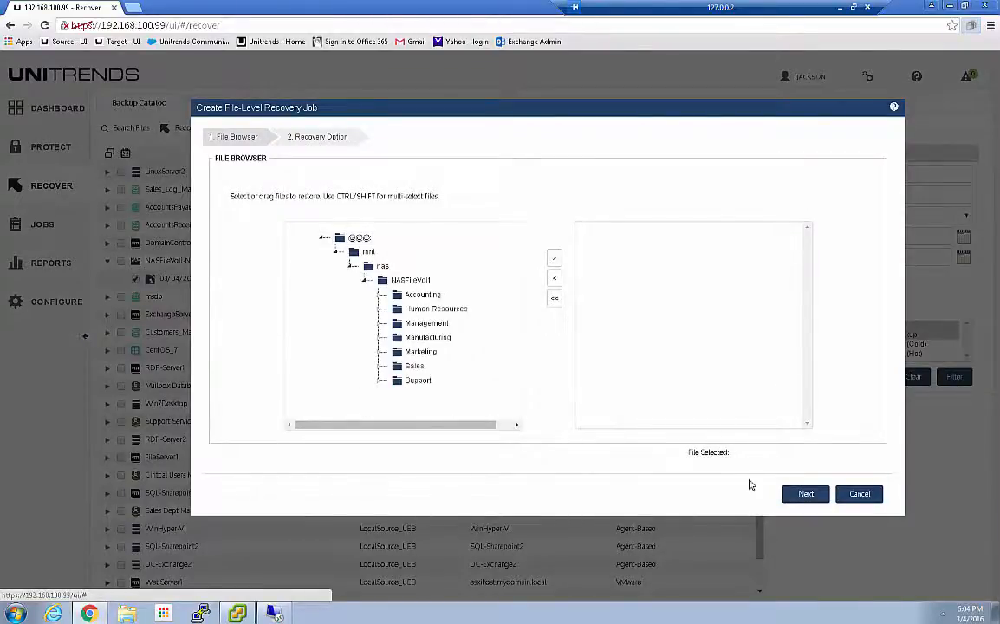
click(857, 494)
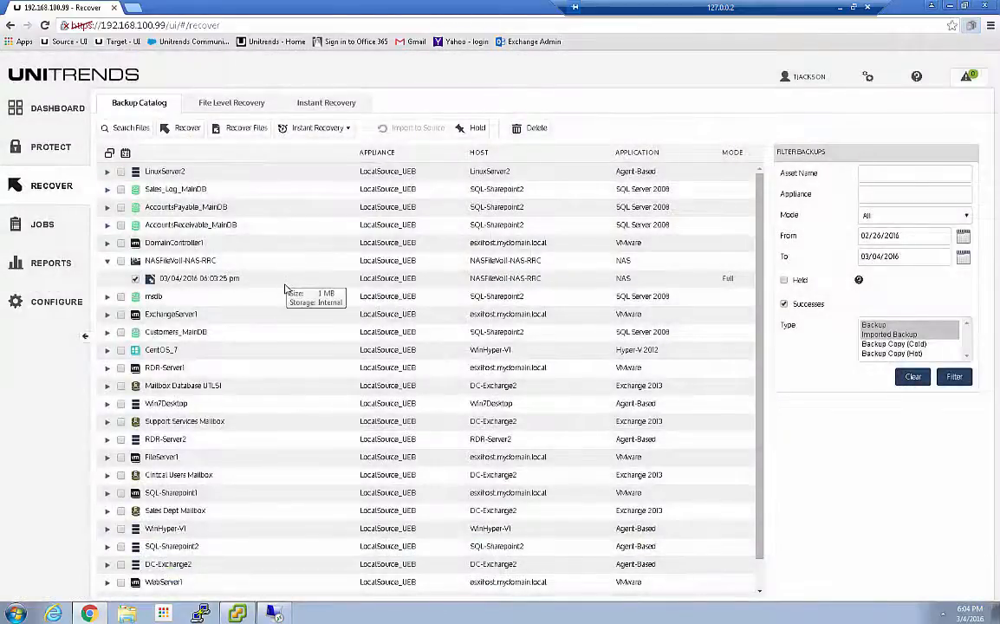
click(136, 279)
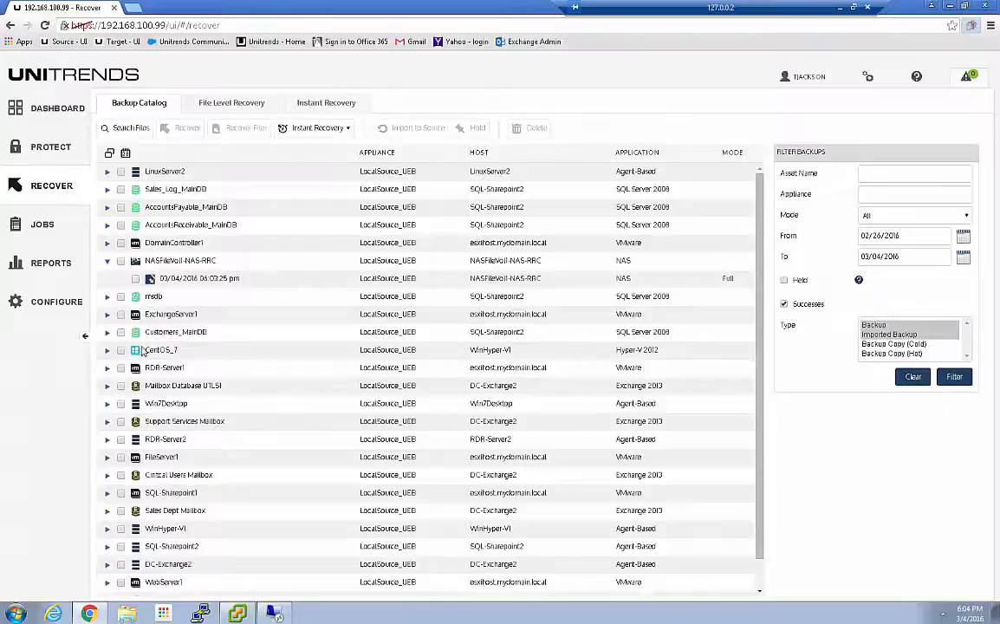
View the details of the NASAppsVol1 WeekFull 24Hr Diff backup among the active jobs
click(44, 222)
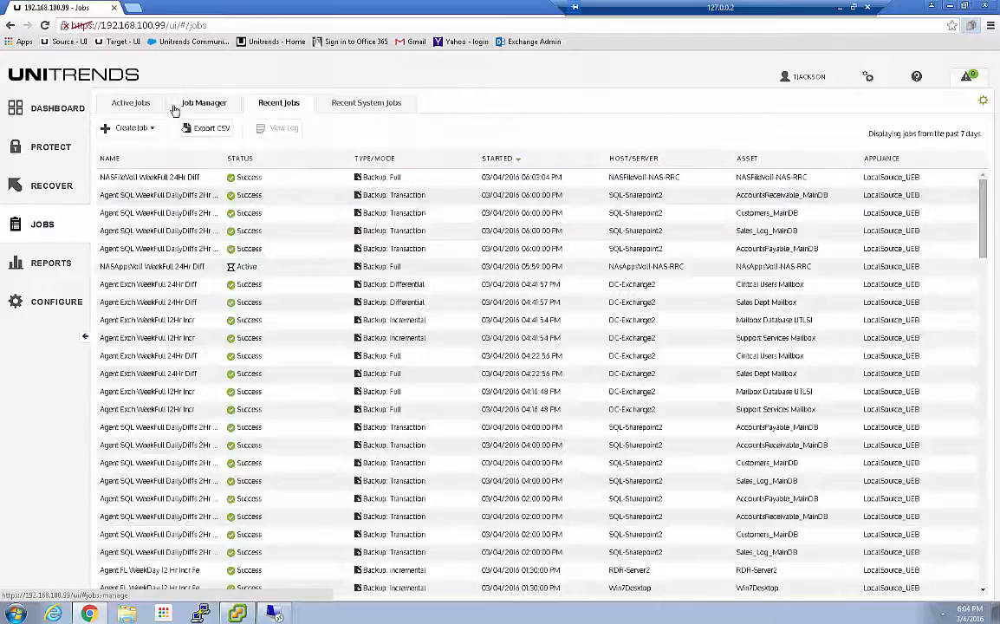
click(141, 105)
click(276, 171)
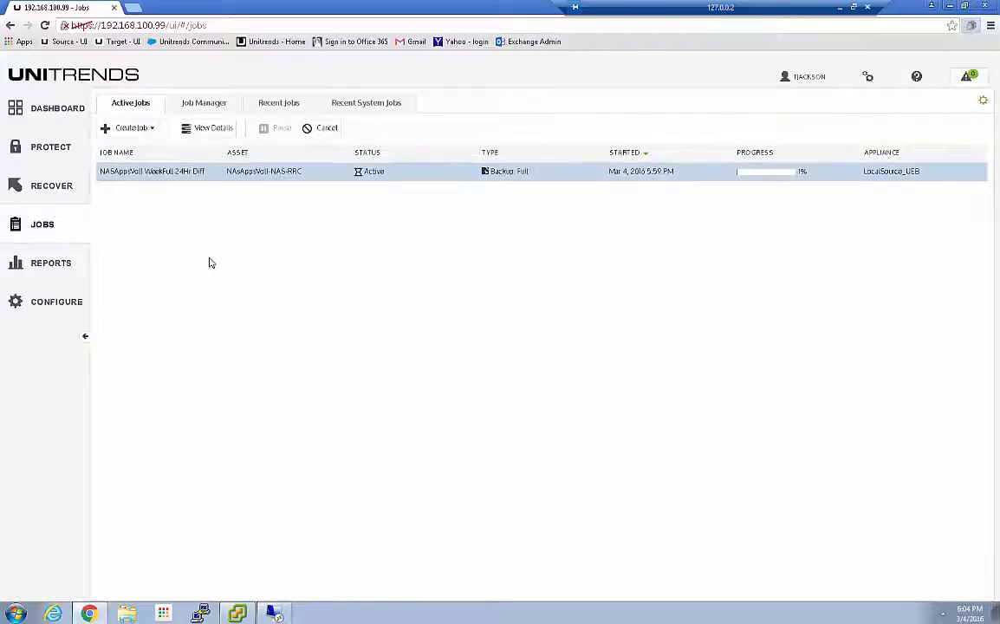
click(208, 128)
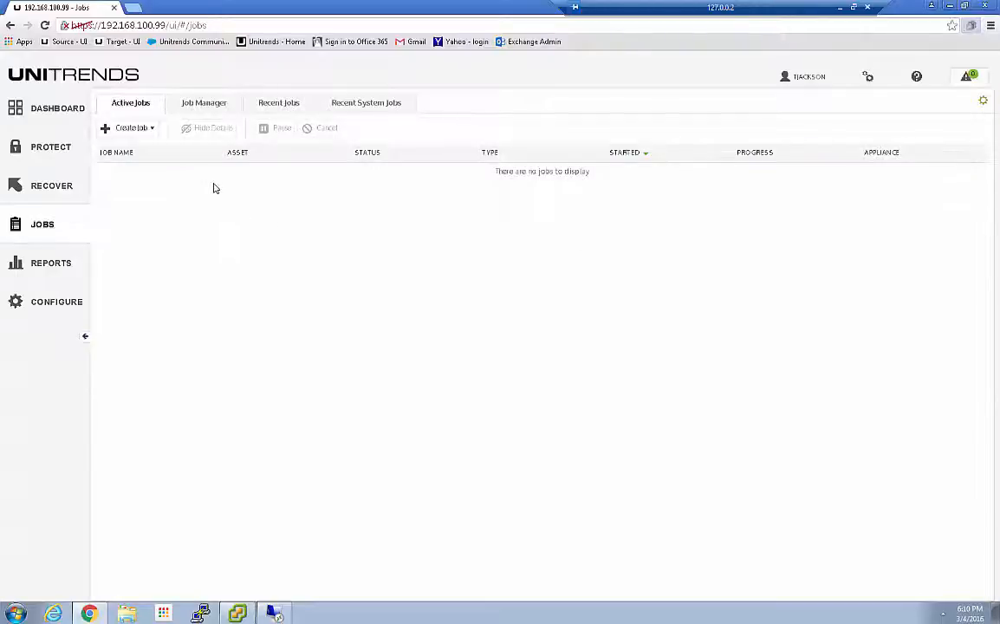
View the log of the completed NASAppsVol1 WeekFull 24Hr Diff job among the recent jobs and close it
click(278, 104)
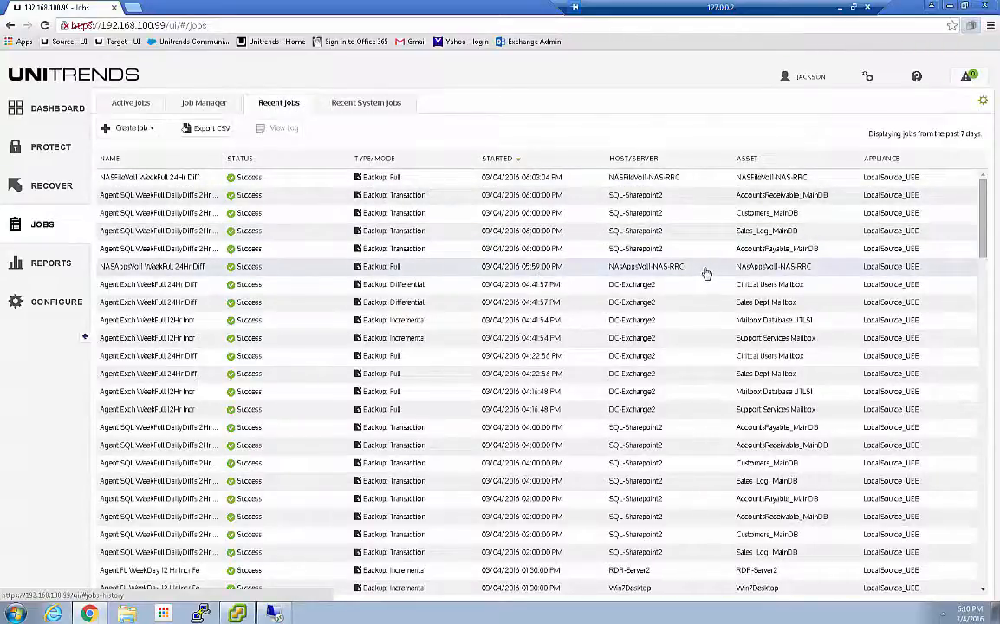
click(247, 270)
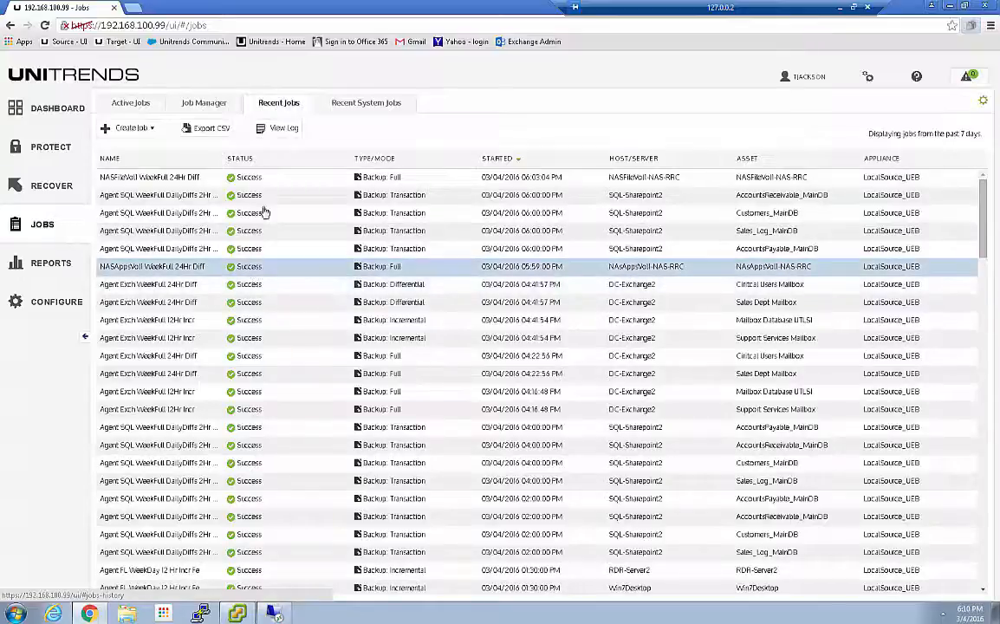
click(280, 135)
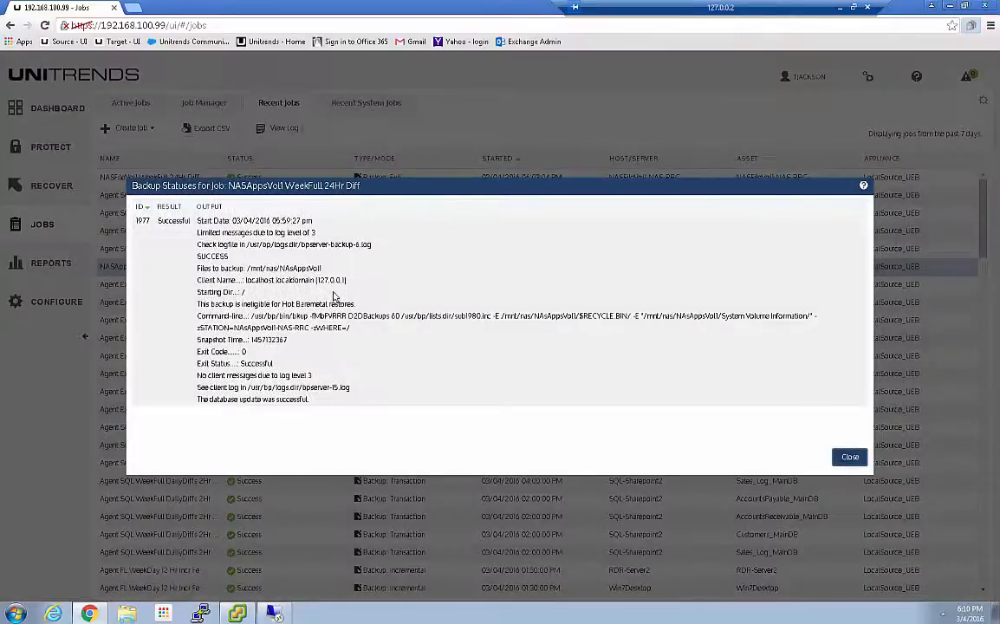
click(848, 457)
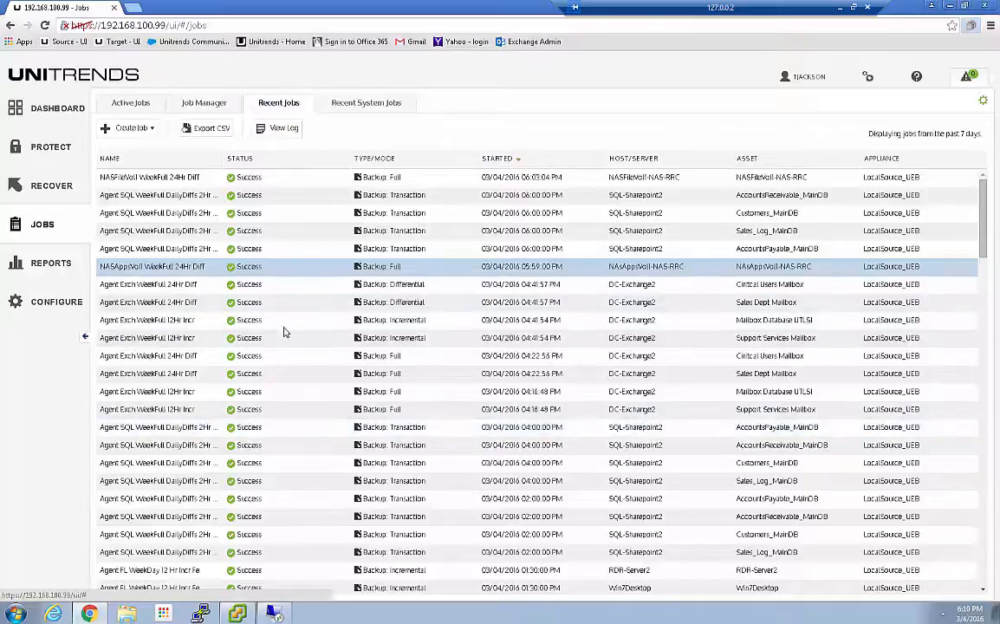
Look through the recent jobs of the past 7 days and examine their statuses for errors and warnings
scroll(271, 404, down, 15)
scroll(273, 407, up, 5)
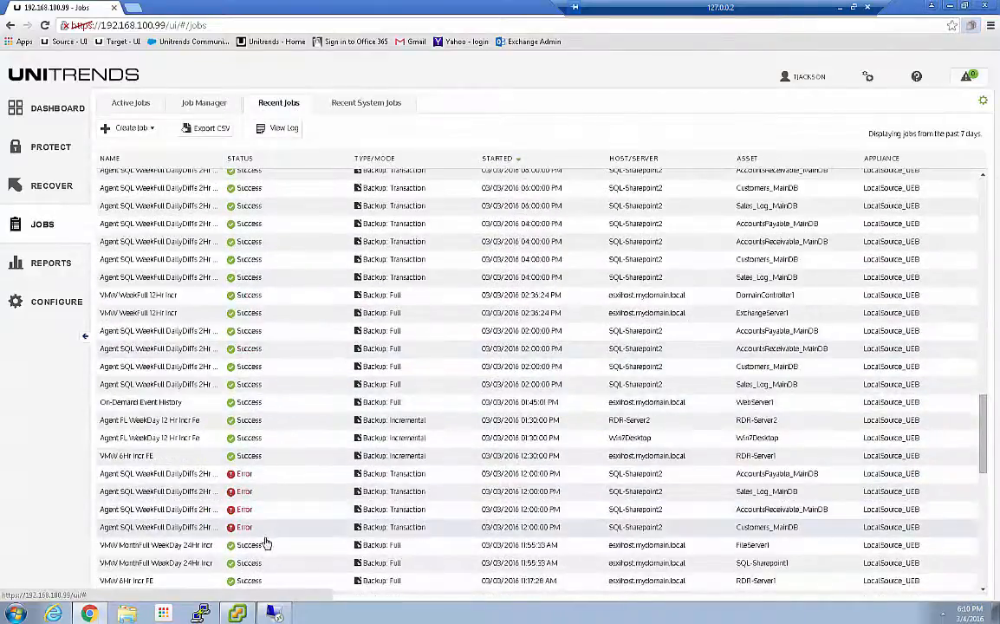
scroll(261, 539, down, 5)
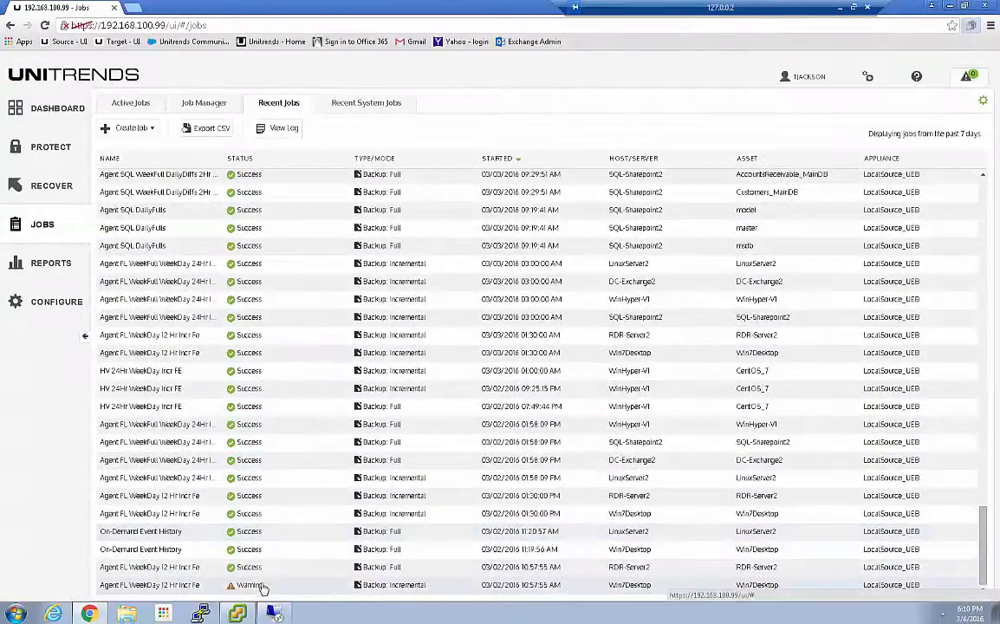
scroll(296, 357, up, 6)
scroll(295, 351, up, 6)
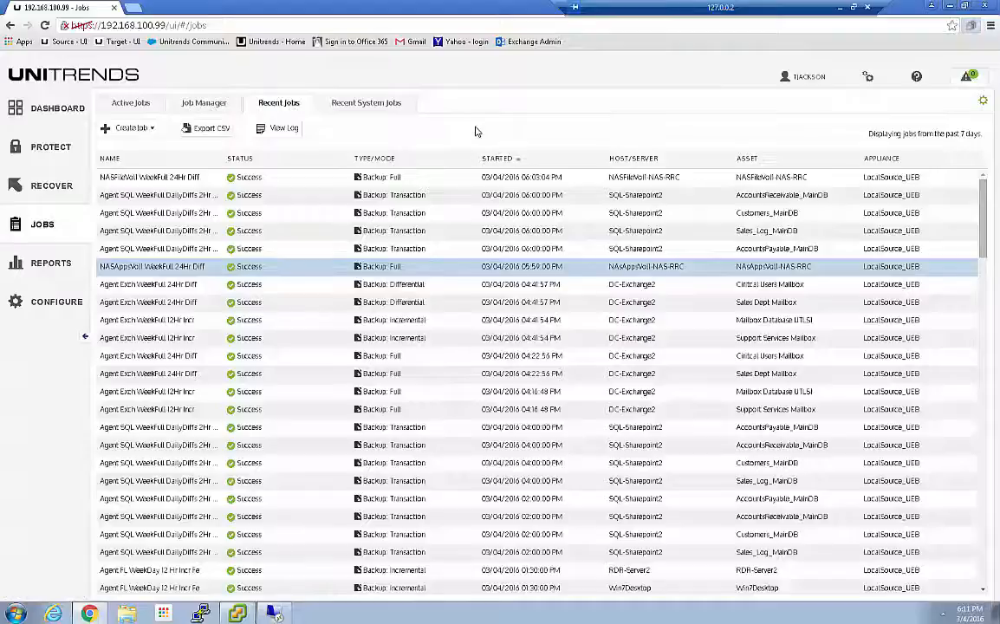
Open the Protection Summary report from the dashboard's protected assets count and look over its charts and tables
click(41, 109)
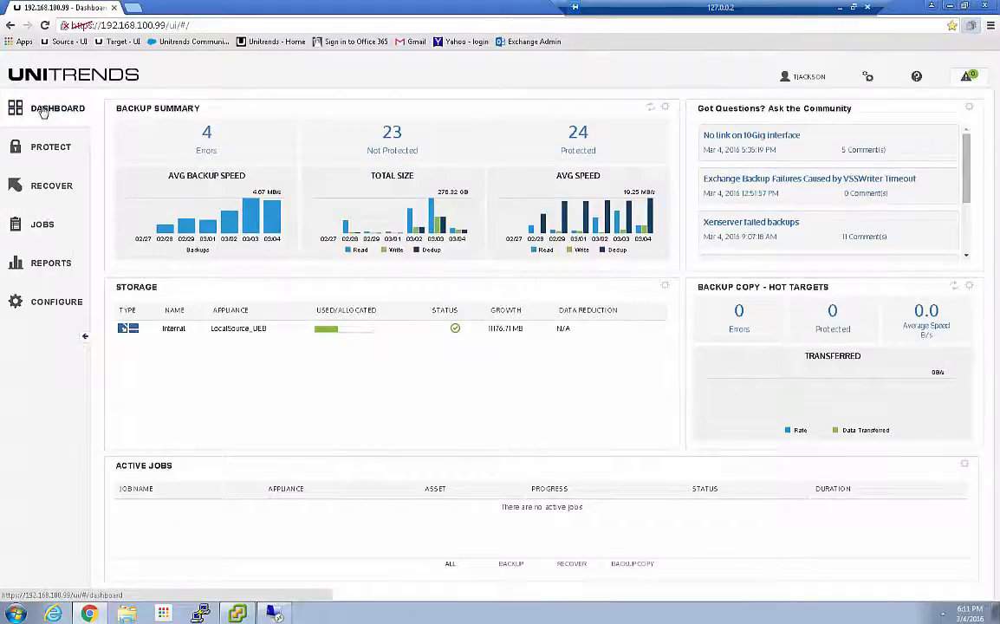
click(577, 137)
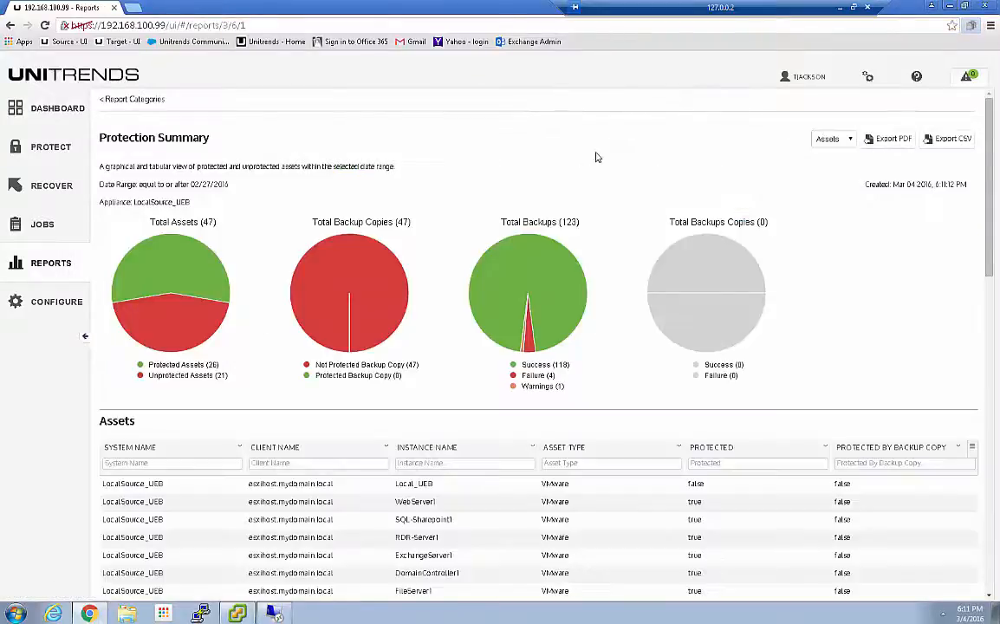
scroll(598, 216, down, 10)
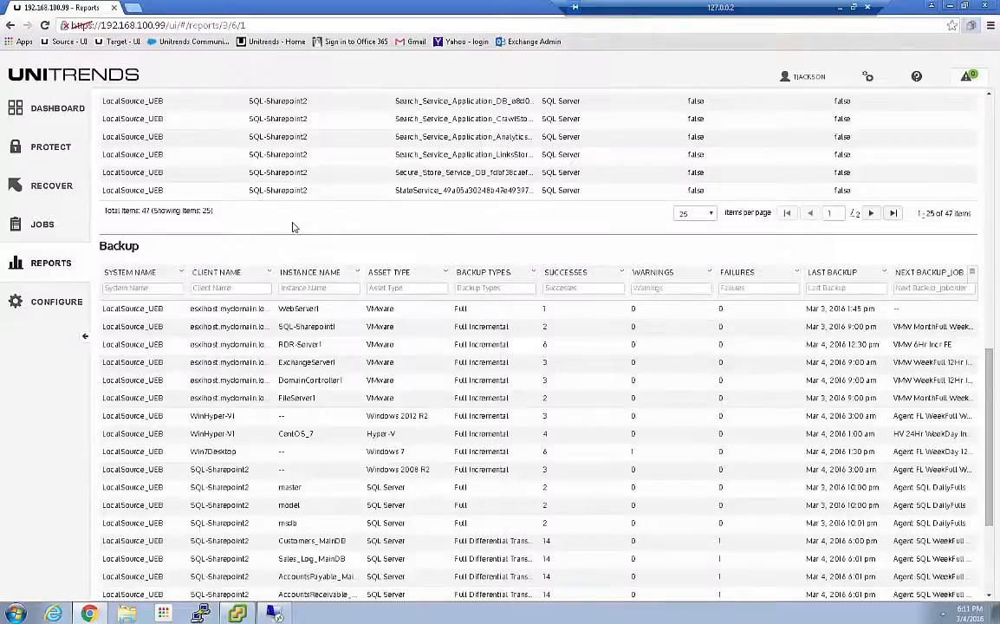
scroll(290, 223, up, 10)
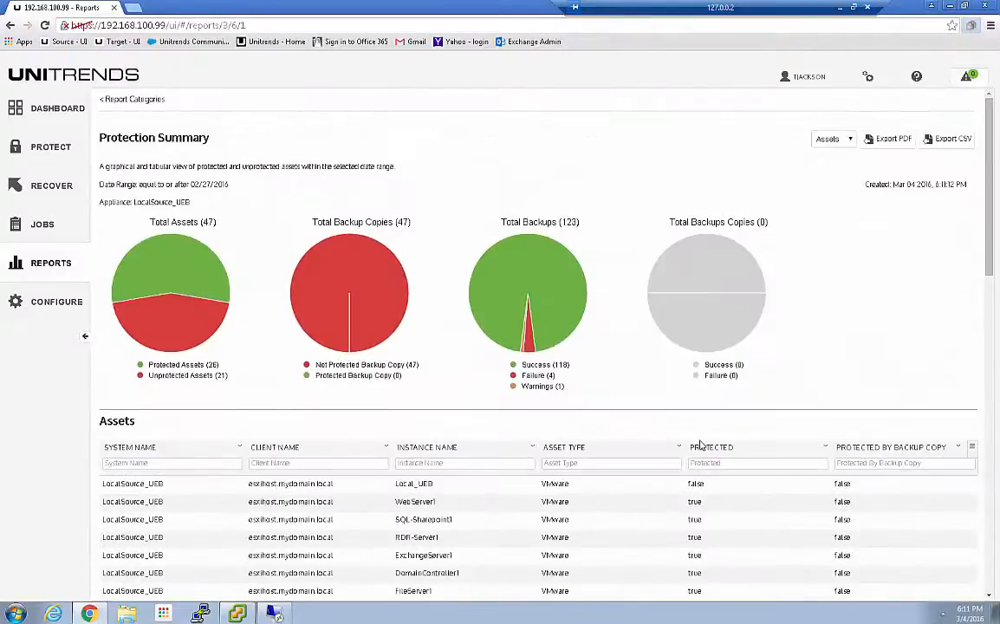
Filter the report's Assets table to protected assets by entering "t" for Protected, and show 50 items per page
scroll(690, 435, down, 2)
click(701, 345)
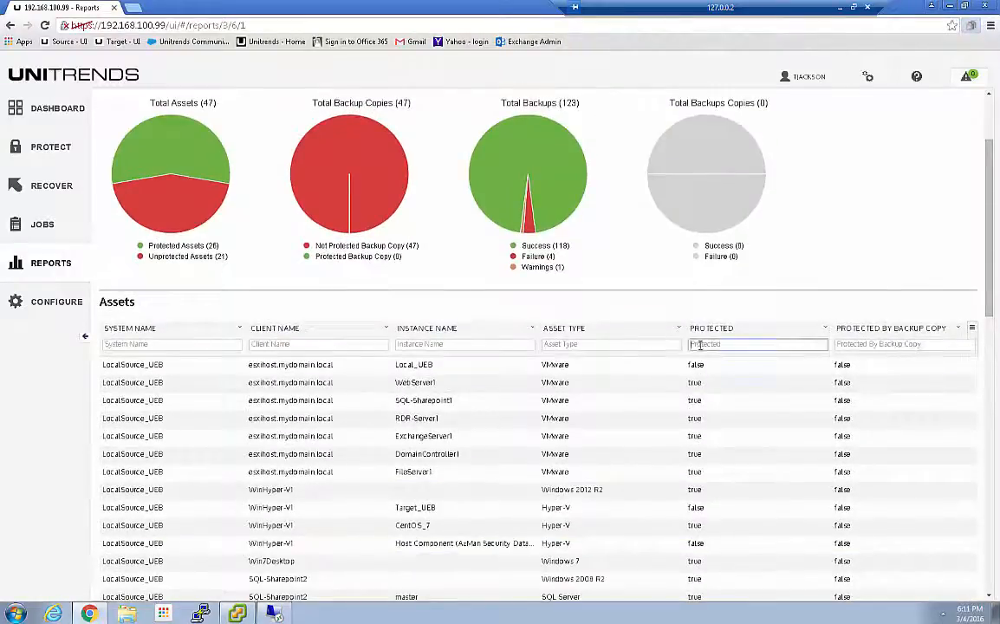
text(t)
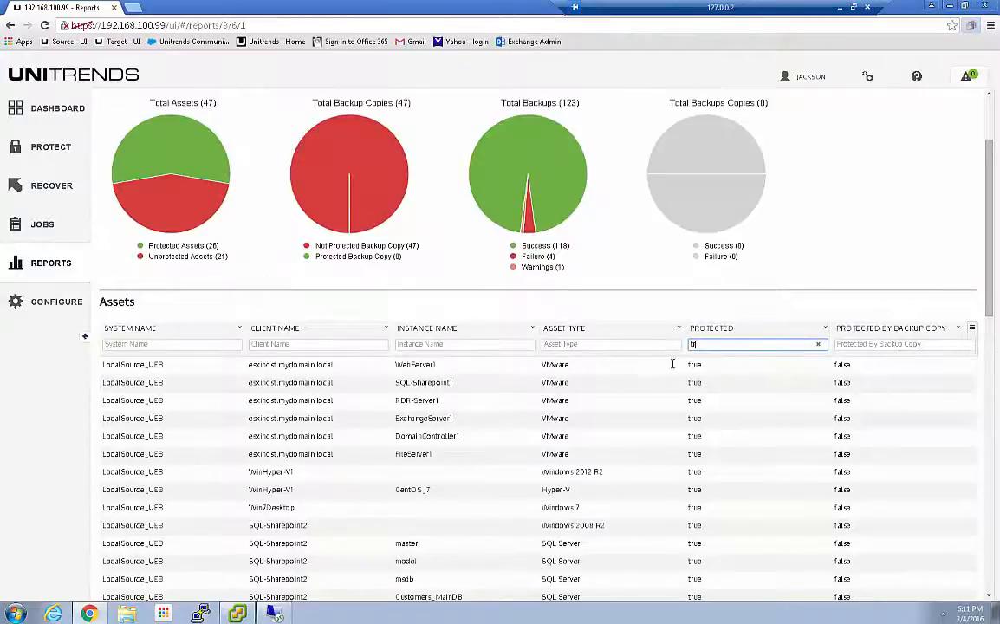
scroll(468, 398, down, 5)
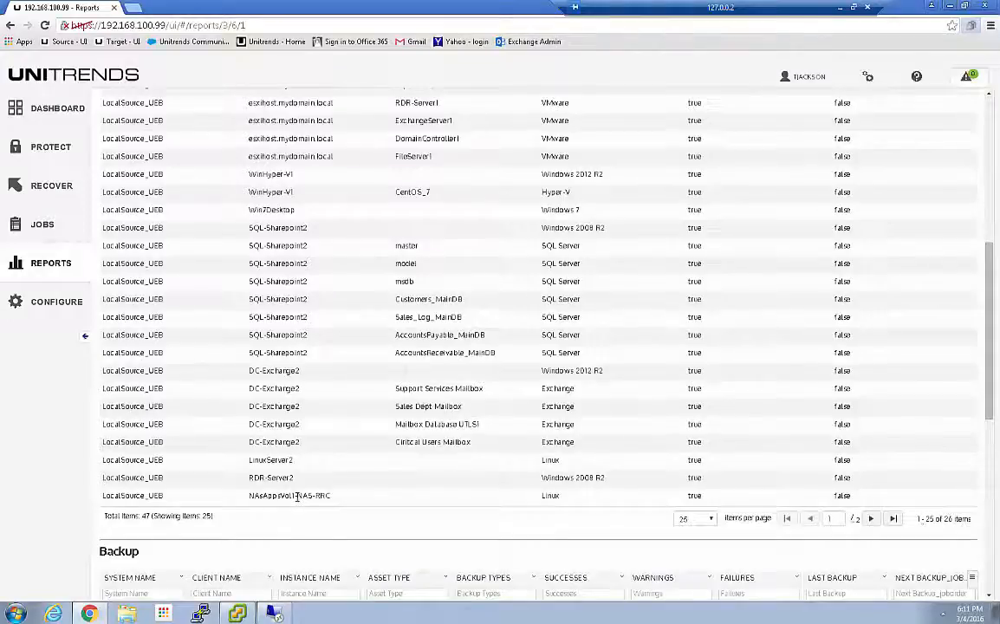
click(713, 521)
click(694, 549)
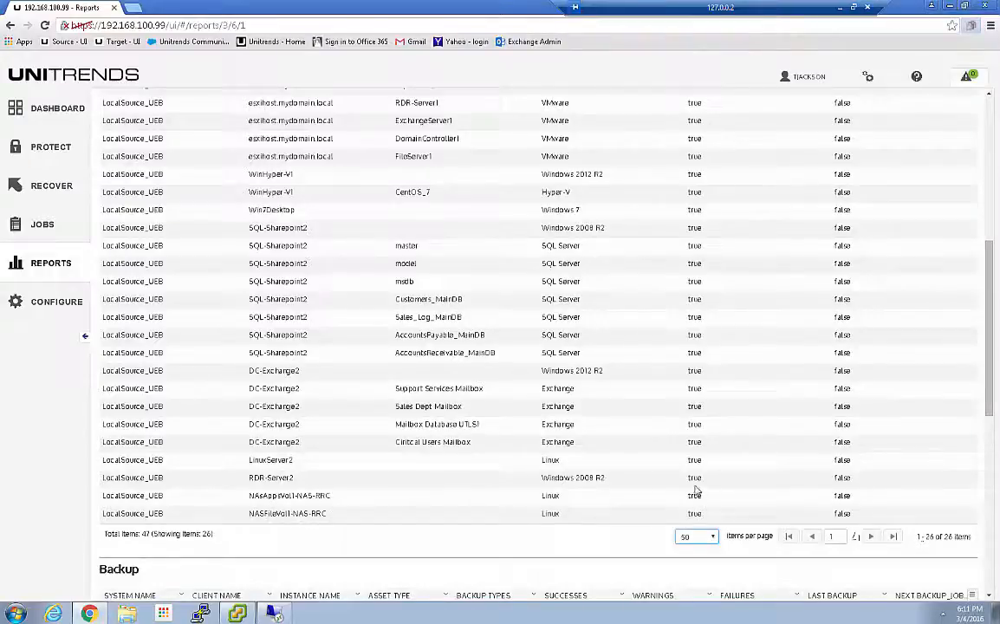
Show 50 items per page in the report's Backup table and review the entries for the two NAS assets
scroll(355, 487, down, 2)
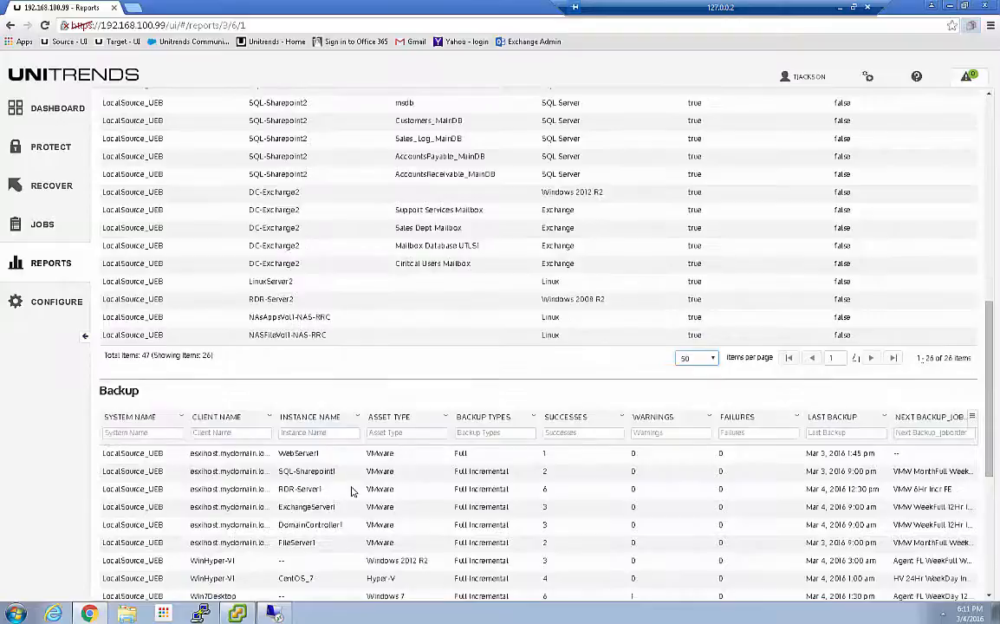
scroll(351, 491, down, 3)
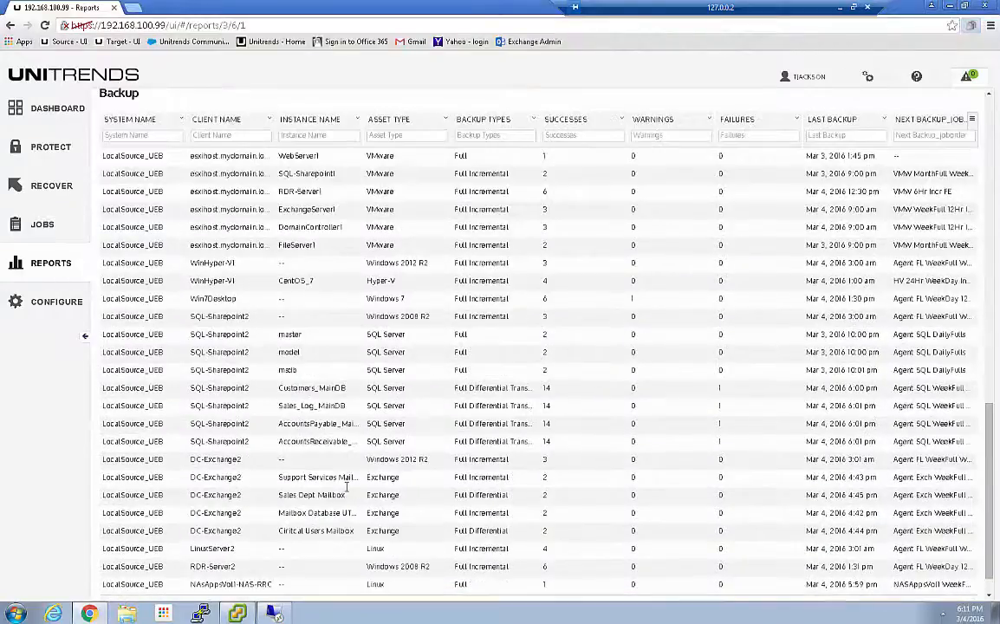
scroll(351, 492, down, 1)
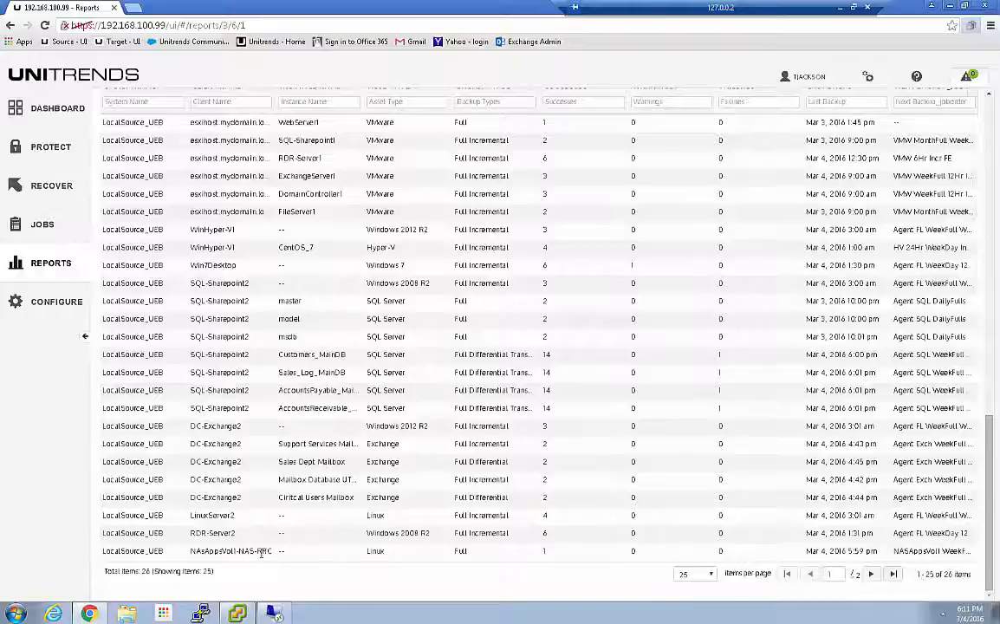
click(689, 573)
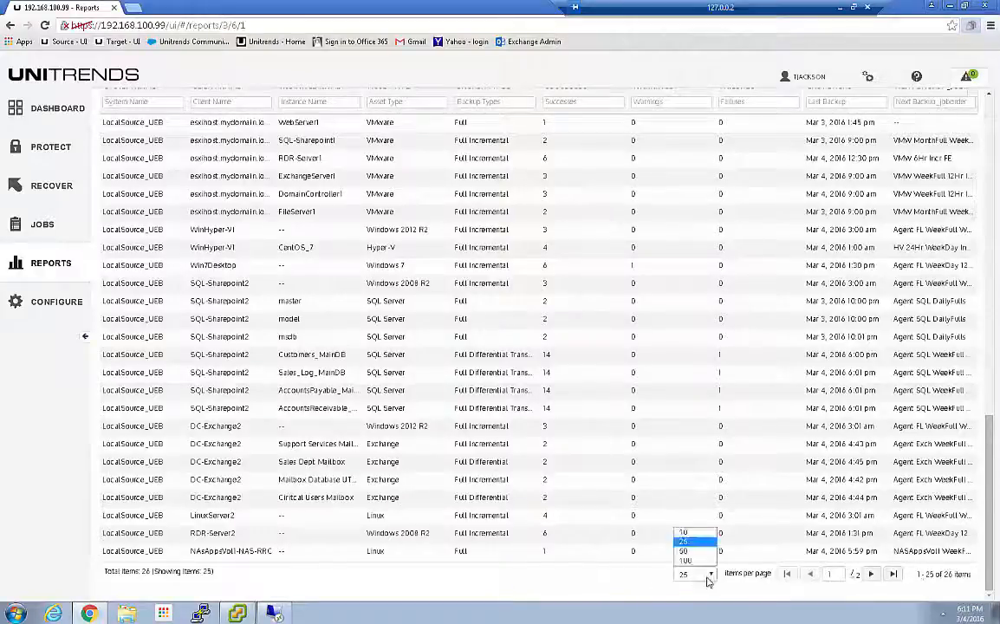
click(687, 551)
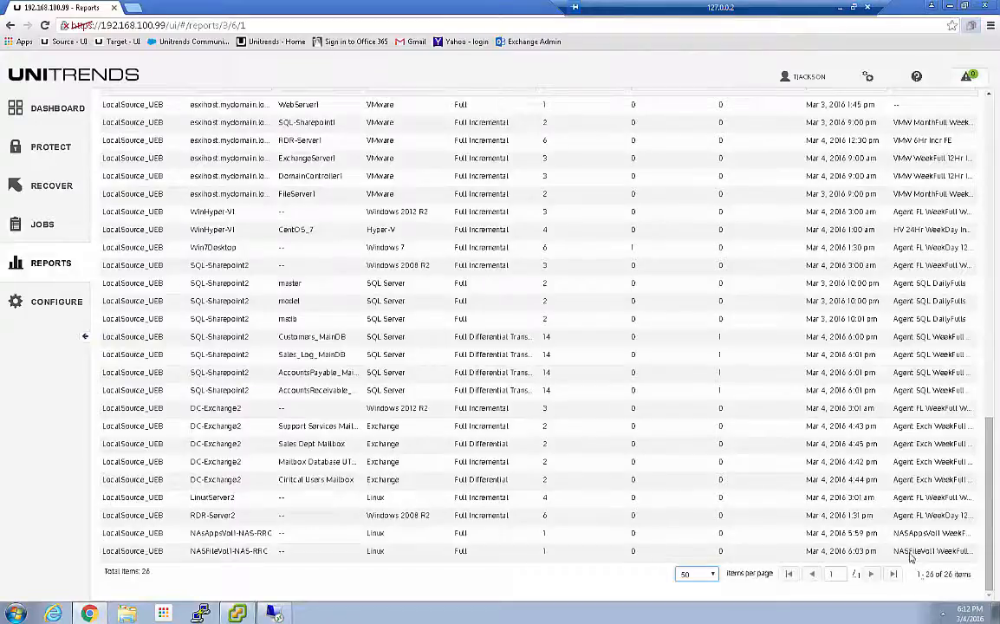
scroll(251, 443, up, 15)
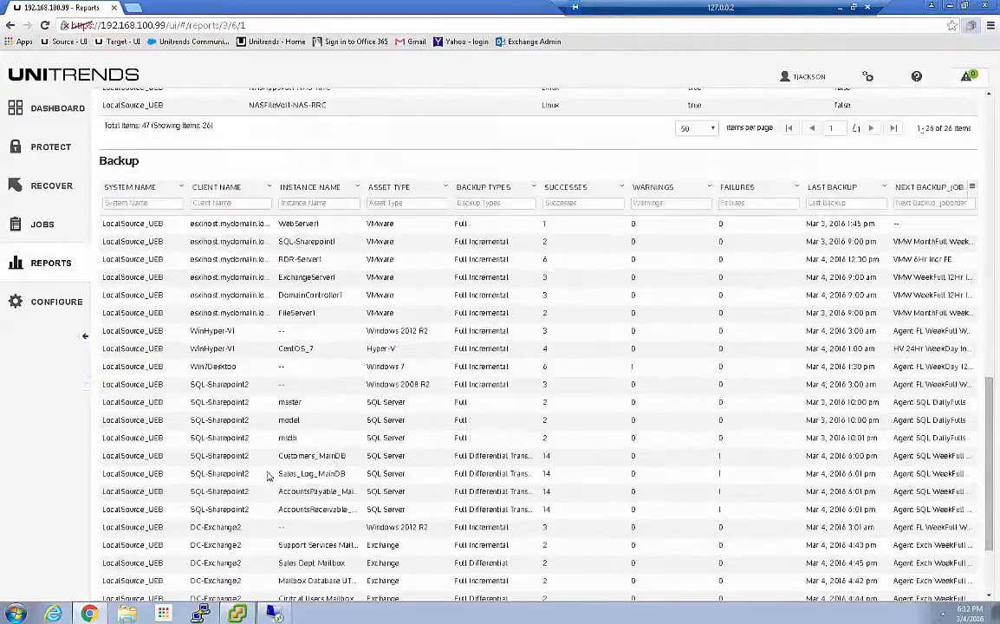
Filter the report's Backup table by the client name "nas"
scroll(232, 390, down, 3)
scroll(243, 404, down, 6)
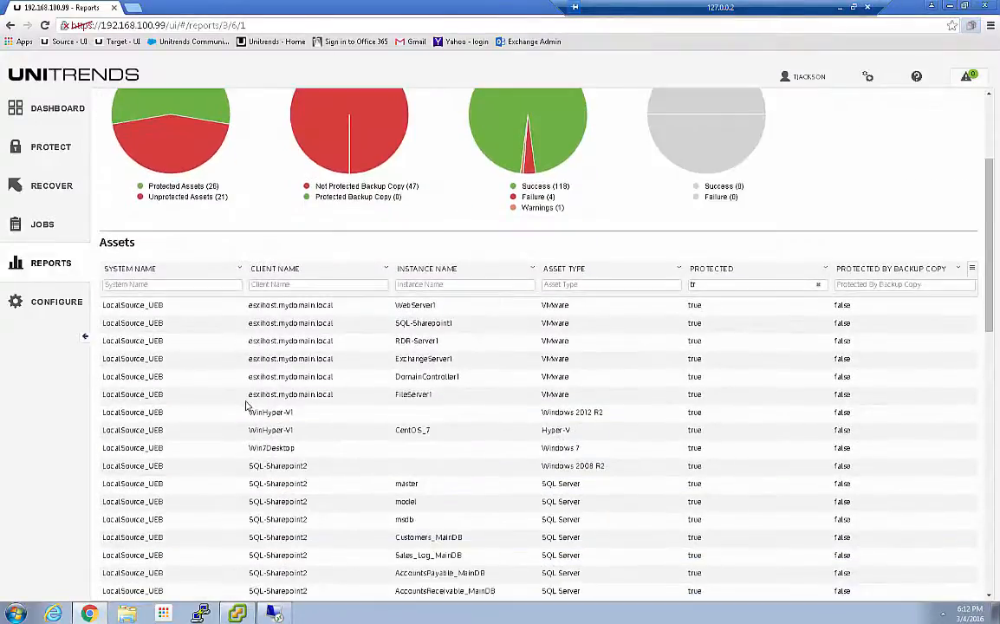
scroll(247, 409, down, 2)
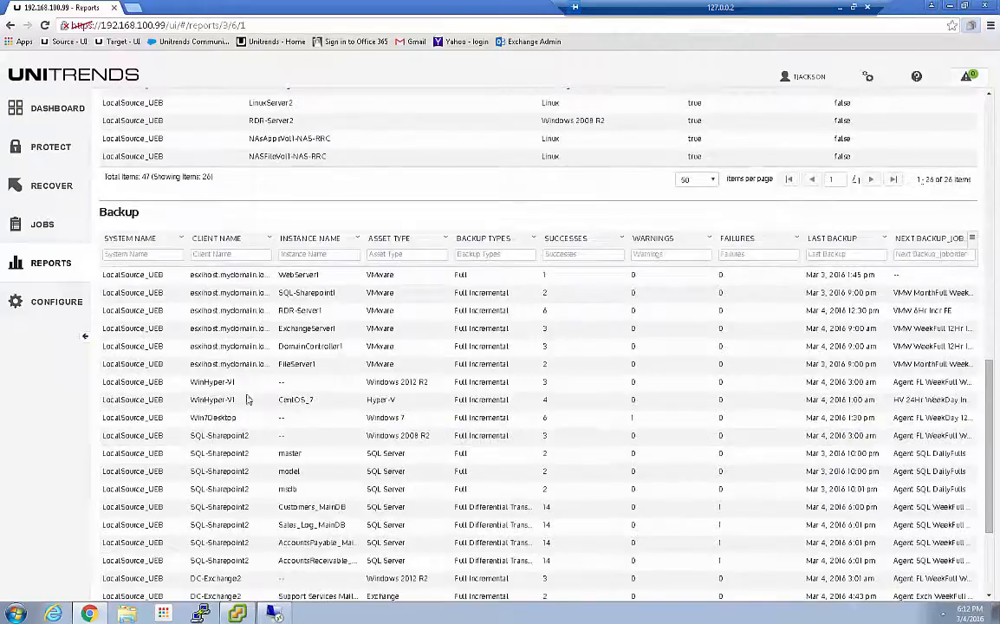
click(211, 255)
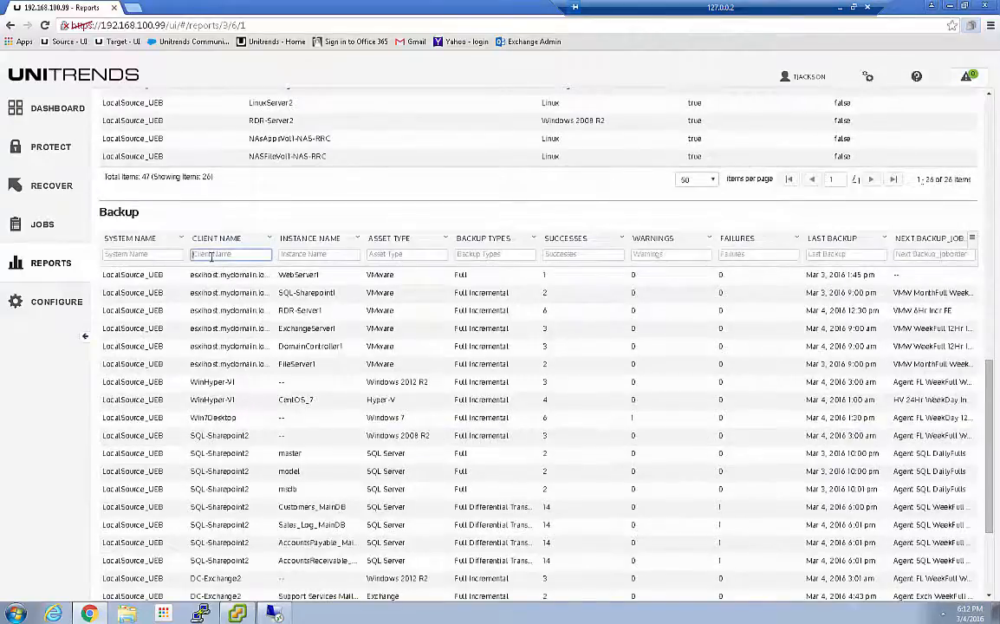
text(nas)
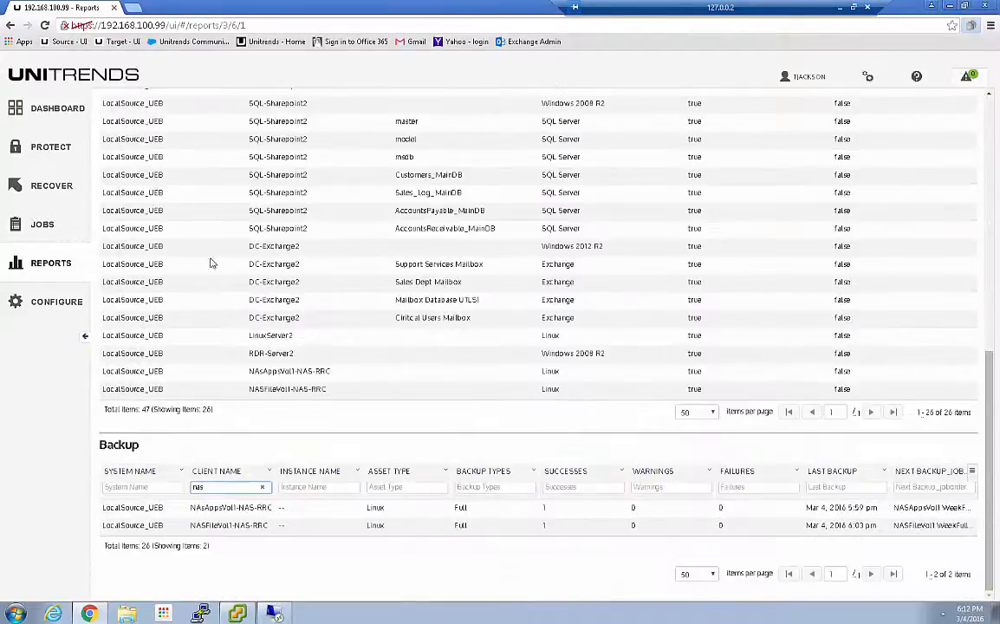
Filter the report's Assets table by the client name "nas", keeping the existing Protected filter
scroll(211, 343, up, 2)
scroll(265, 221, up, 2)
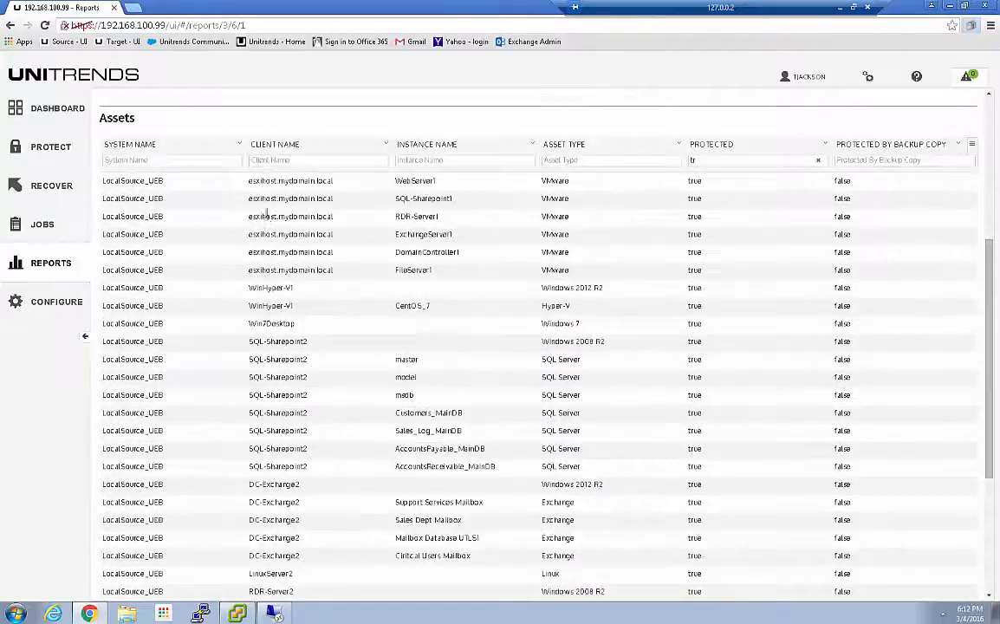
click(272, 161)
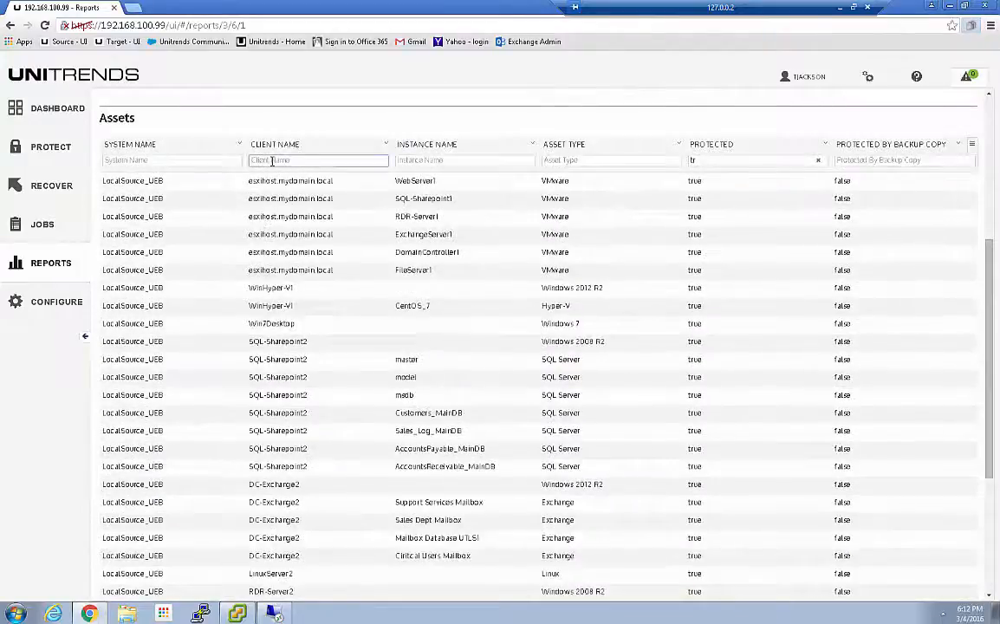
text(nas)
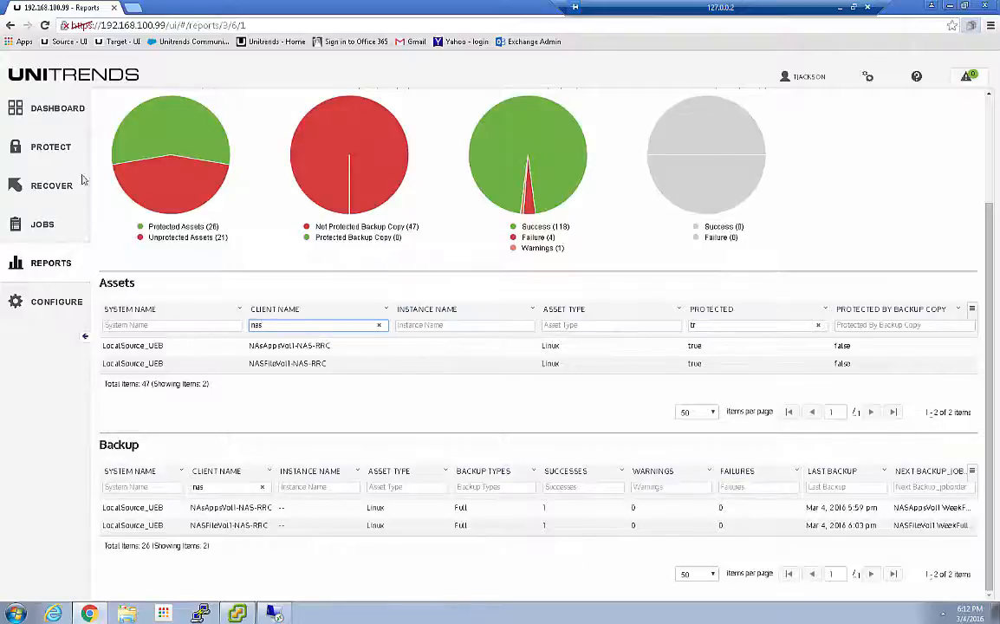
Reopen the Protection Summary report from the dashboard's protected count, look it over, and return to the dashboard to check the backup summary counts
click(47, 110)
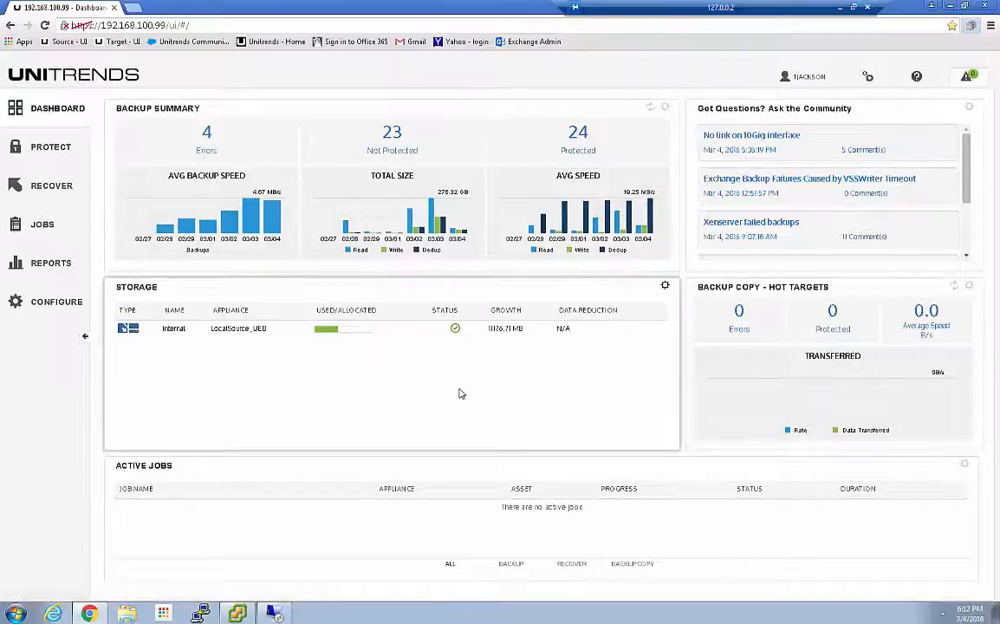
click(578, 143)
scroll(563, 364, down, 8)
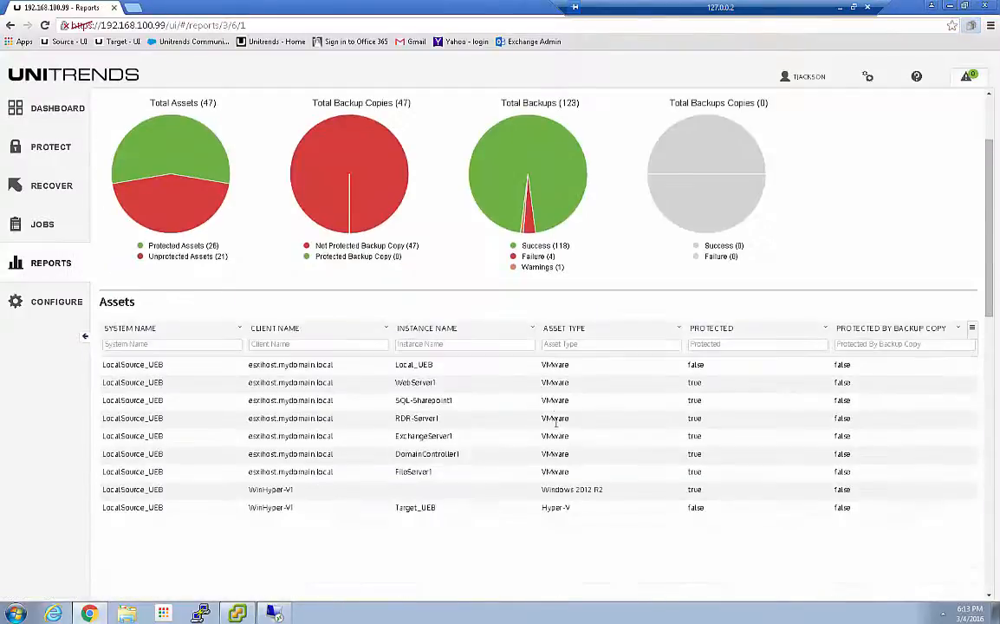
scroll(550, 438, down, 4)
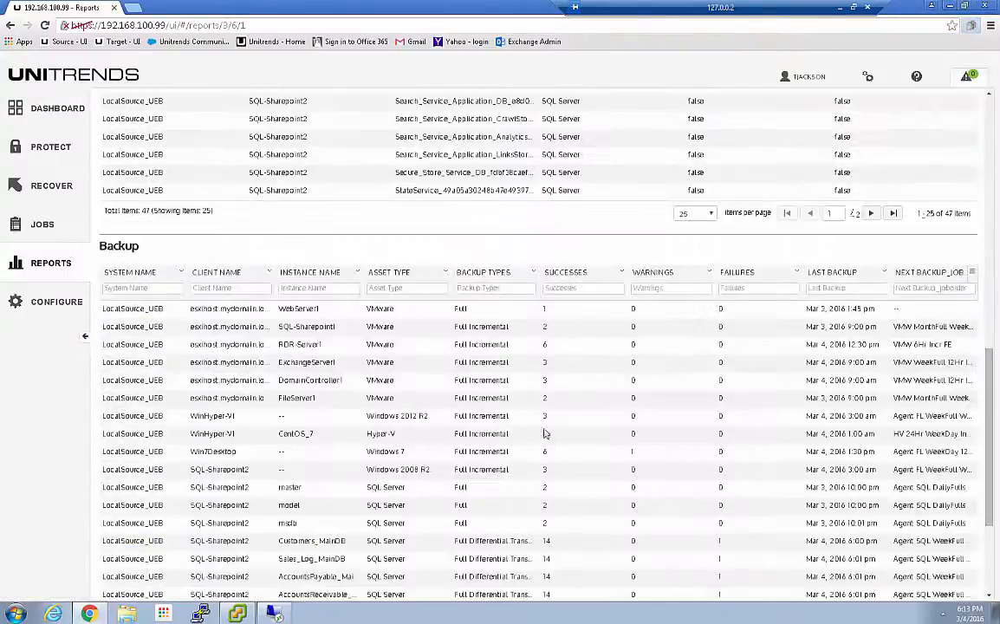
click(49, 109)
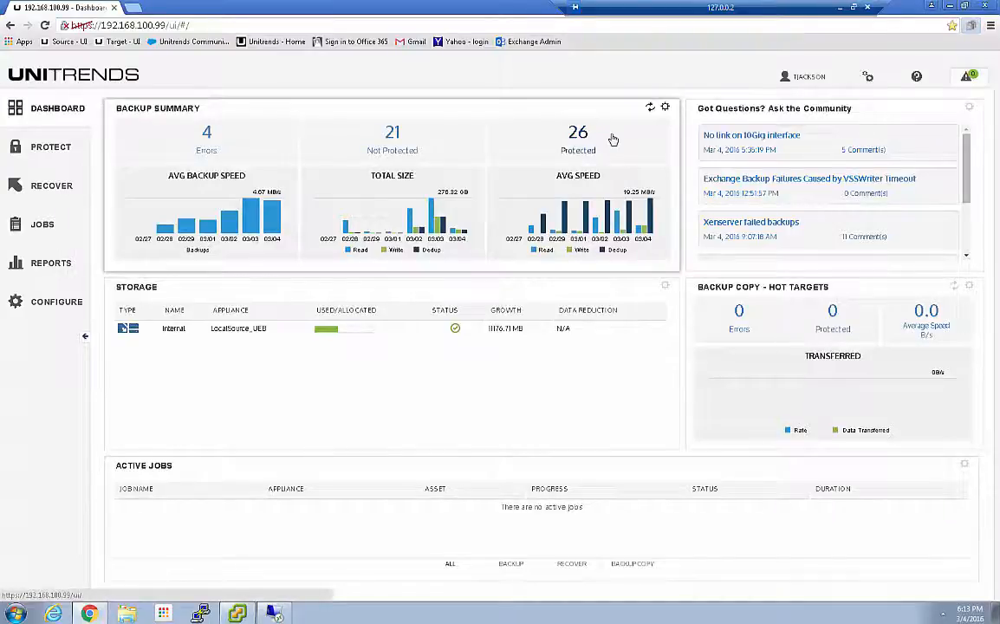
mouse_move(614, 151)
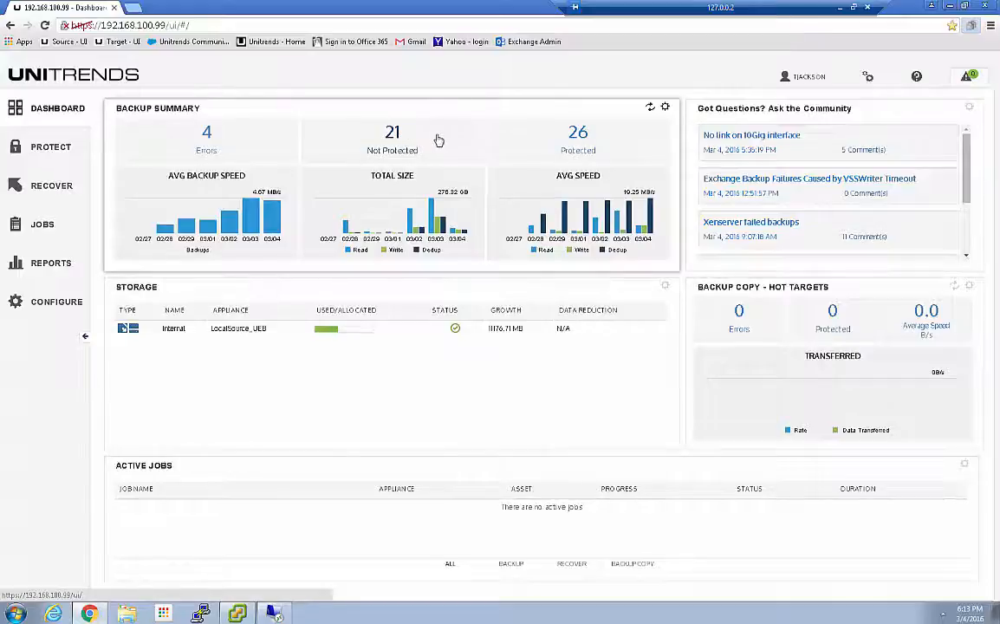
List the LocalSource_UEB assets on the Protect page with only successes in the last 7 days, filtered by "nas"
click(38, 150)
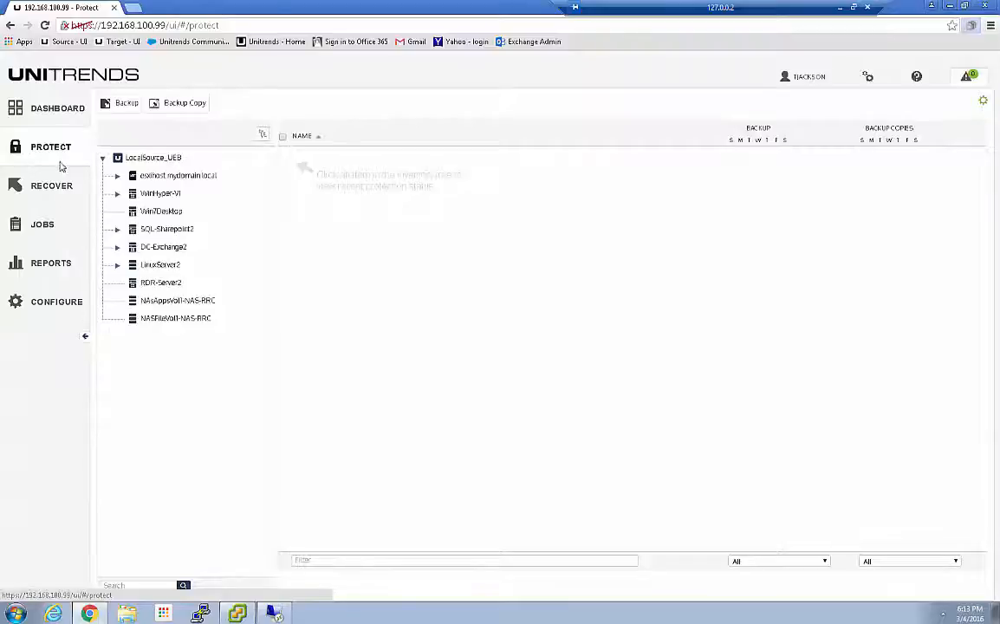
click(149, 160)
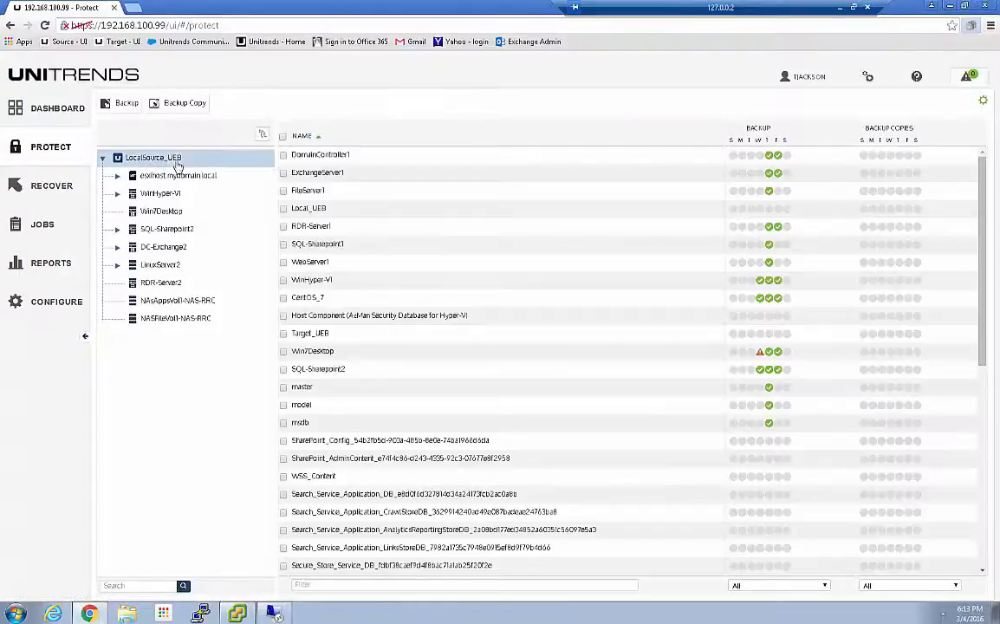
click(751, 586)
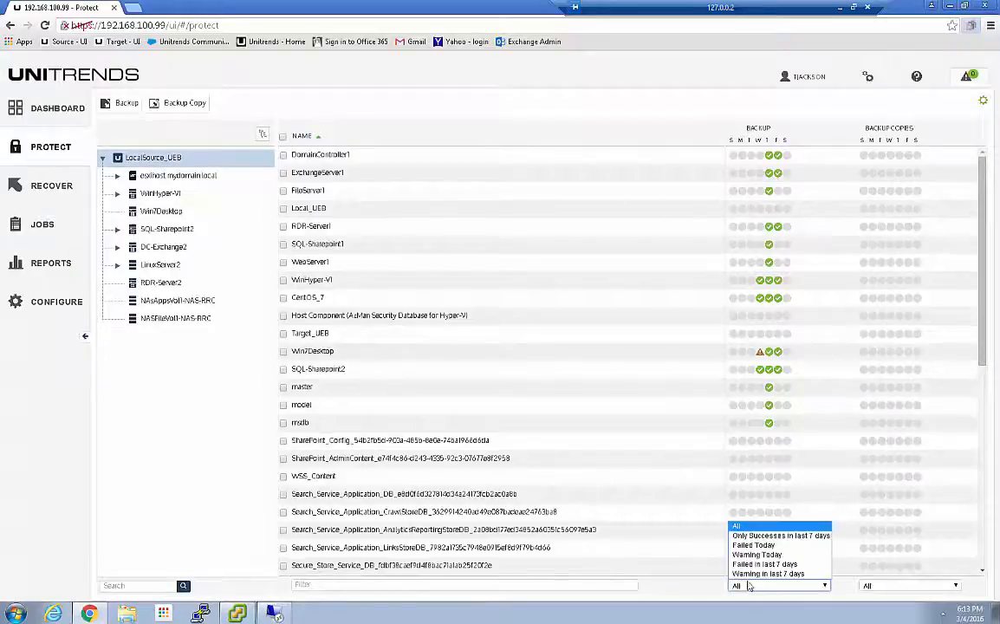
click(685, 535)
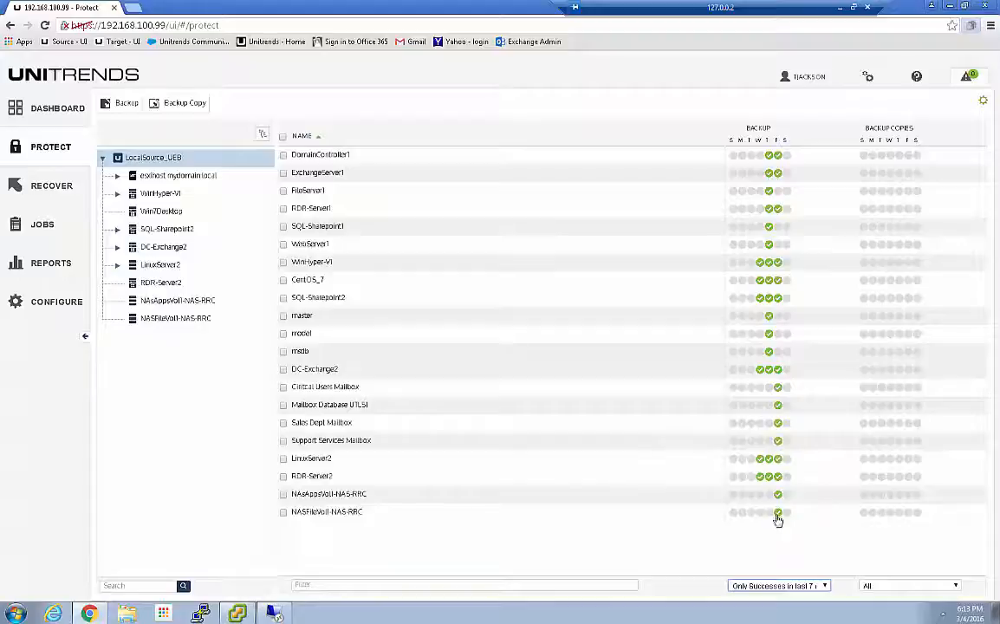
click(327, 586)
text(nas)
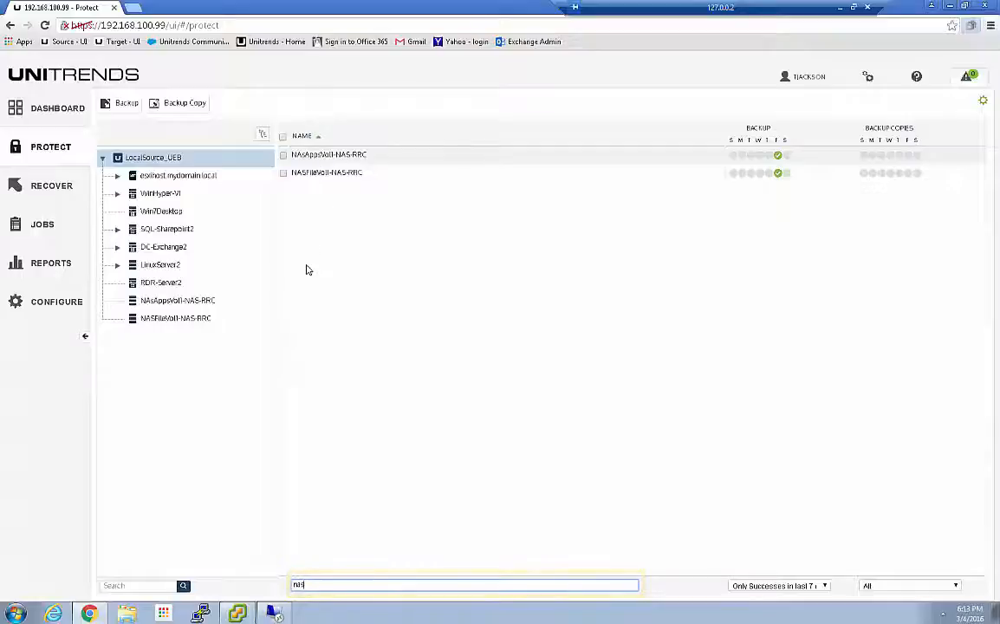
Check the protection status of each NAS asset individually in the inventory, and return to the "nas" list for LocalSource_UEB
click(173, 301)
click(154, 320)
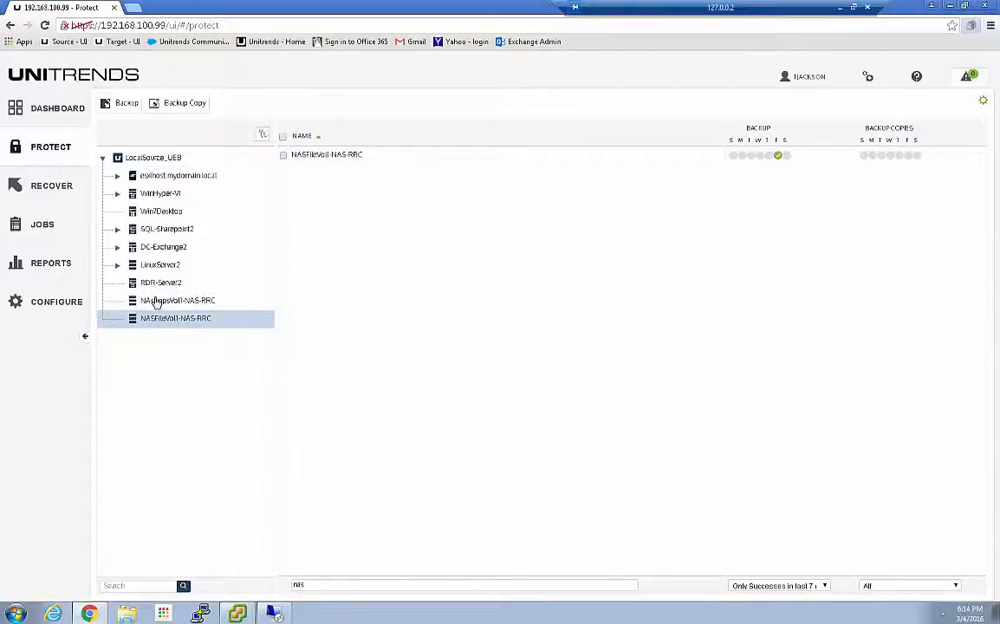
click(312, 586)
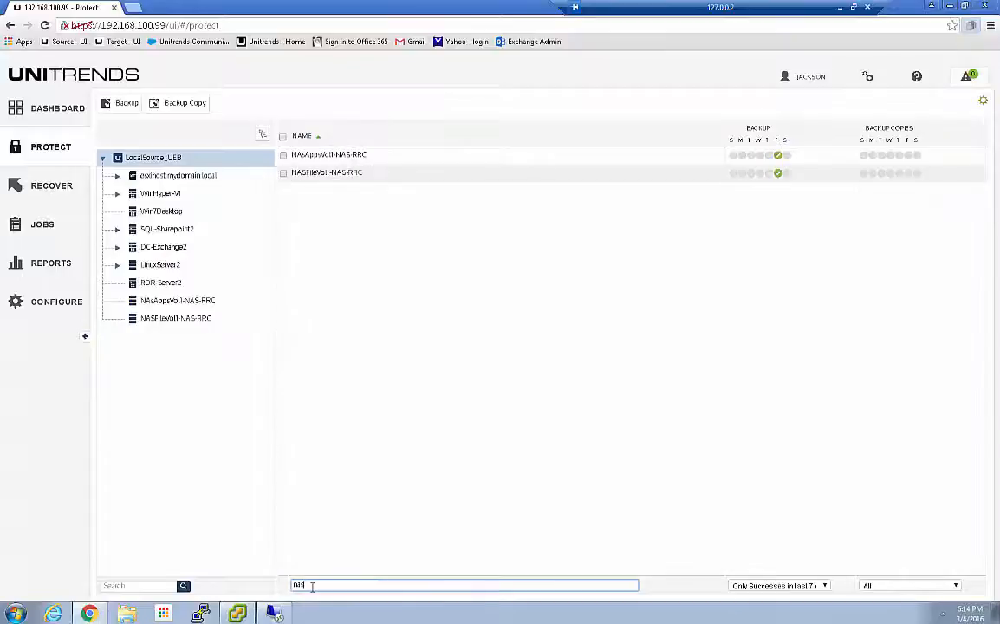
Review the Friday 03/04/2016 backup status details of NAsAppsVol1-NAS-RRC and NASFileVol1-NAS-RRC, closing each one after reading
click(778, 156)
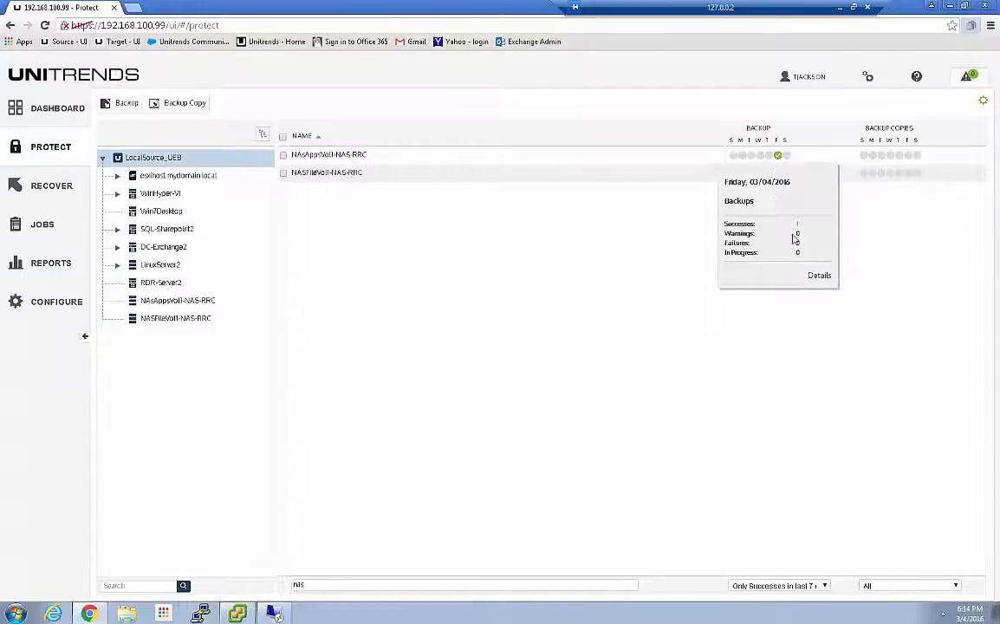
click(820, 275)
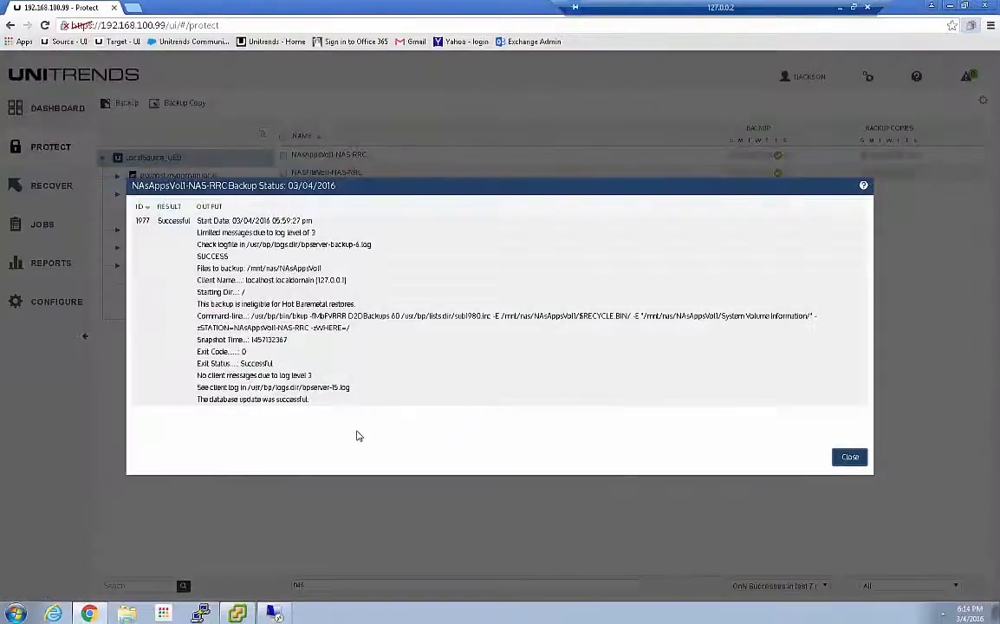
click(850, 459)
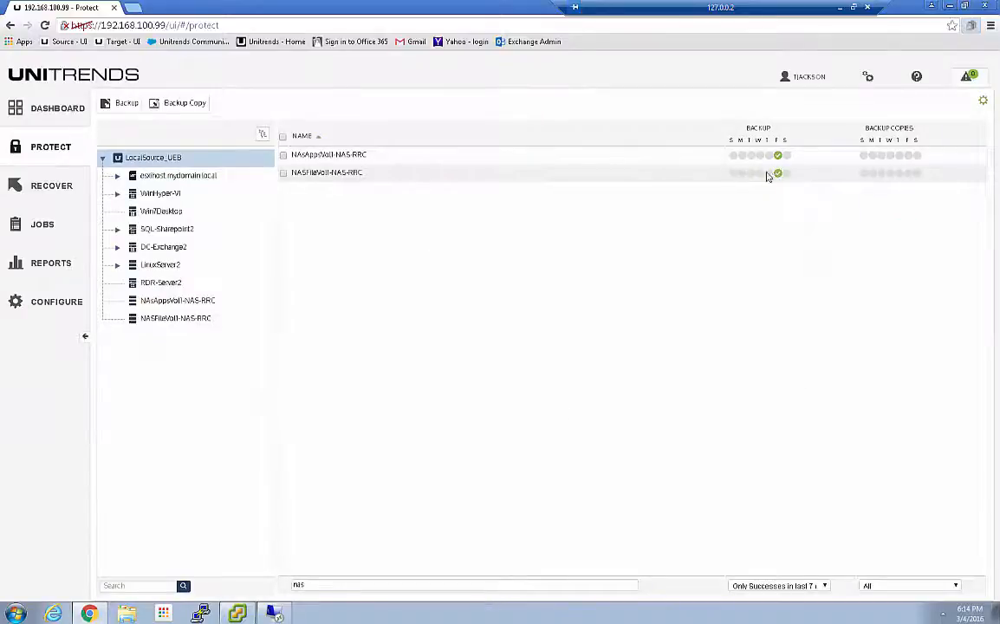
click(779, 174)
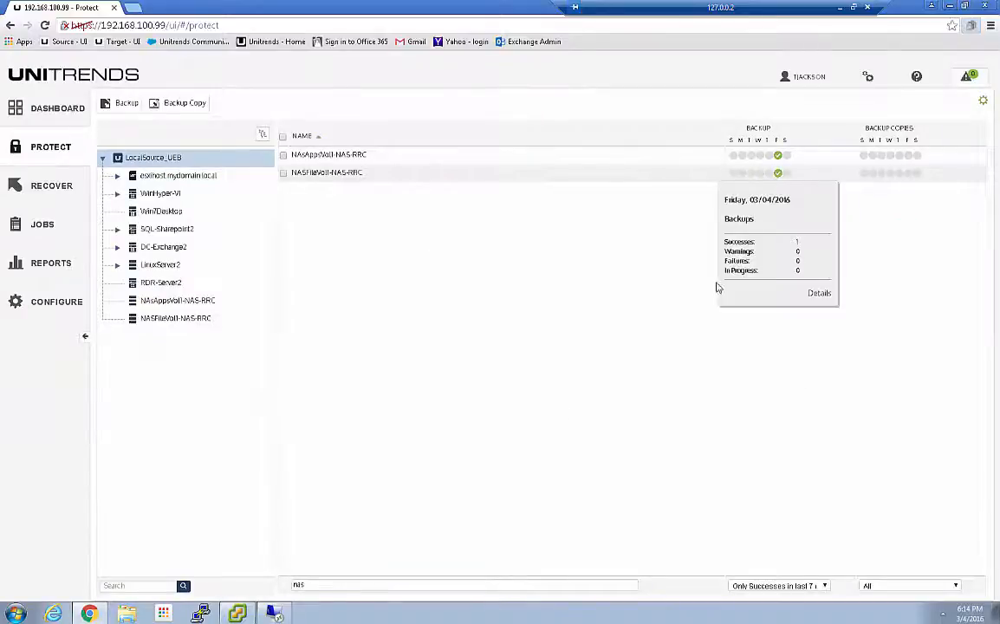
click(817, 294)
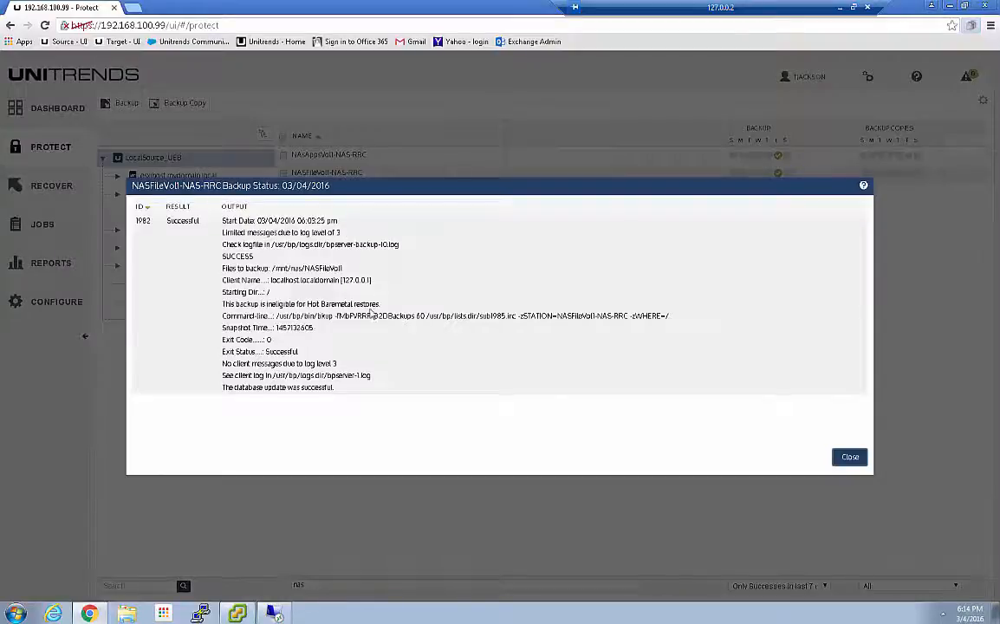
click(850, 457)
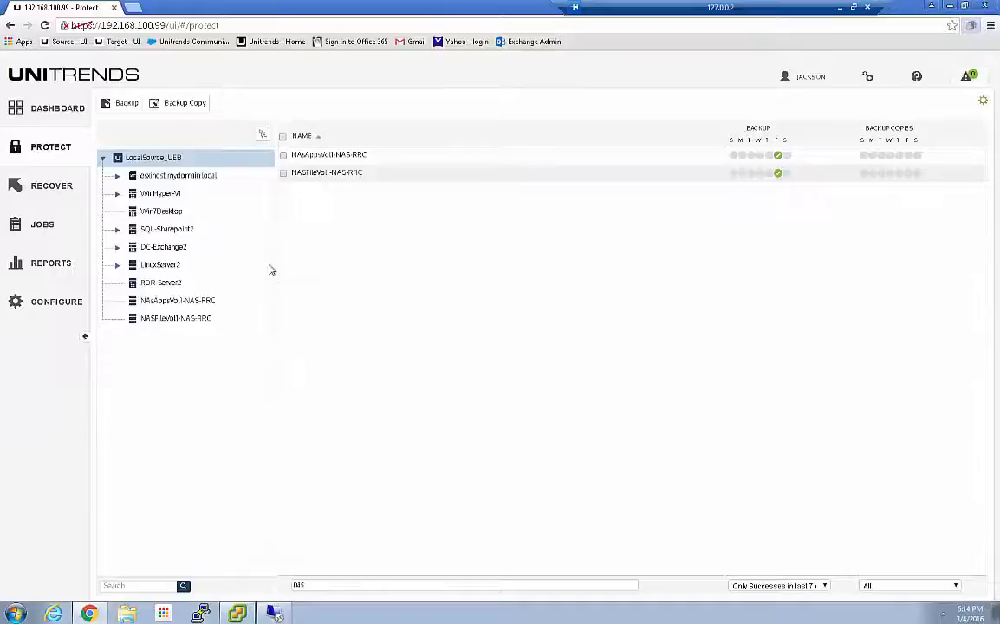
Open the backup catalog on the Recover page and look through its assets for the NAS entries
click(39, 188)
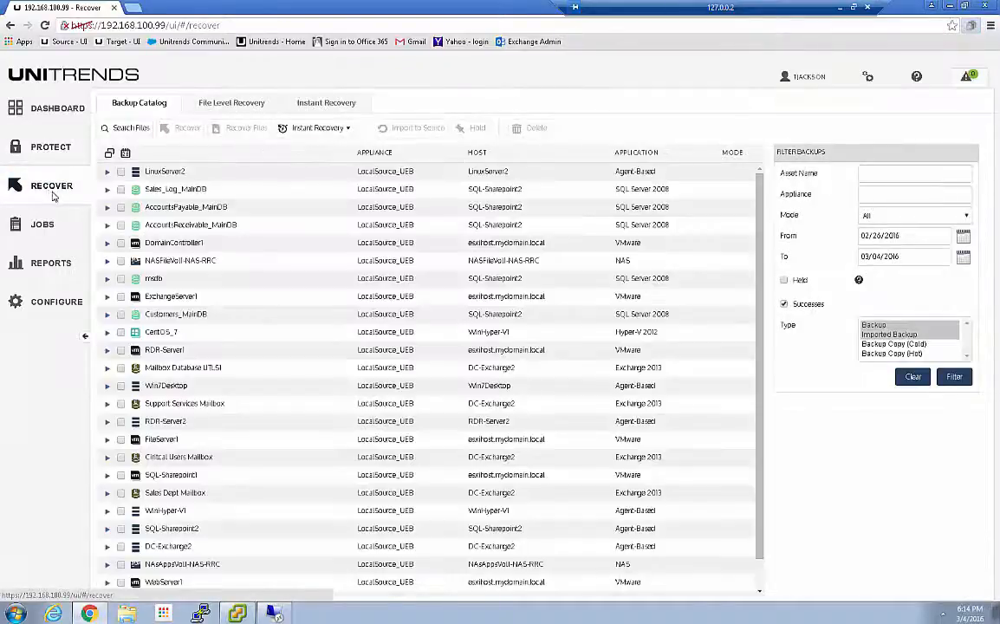
scroll(147, 243, down, 1)
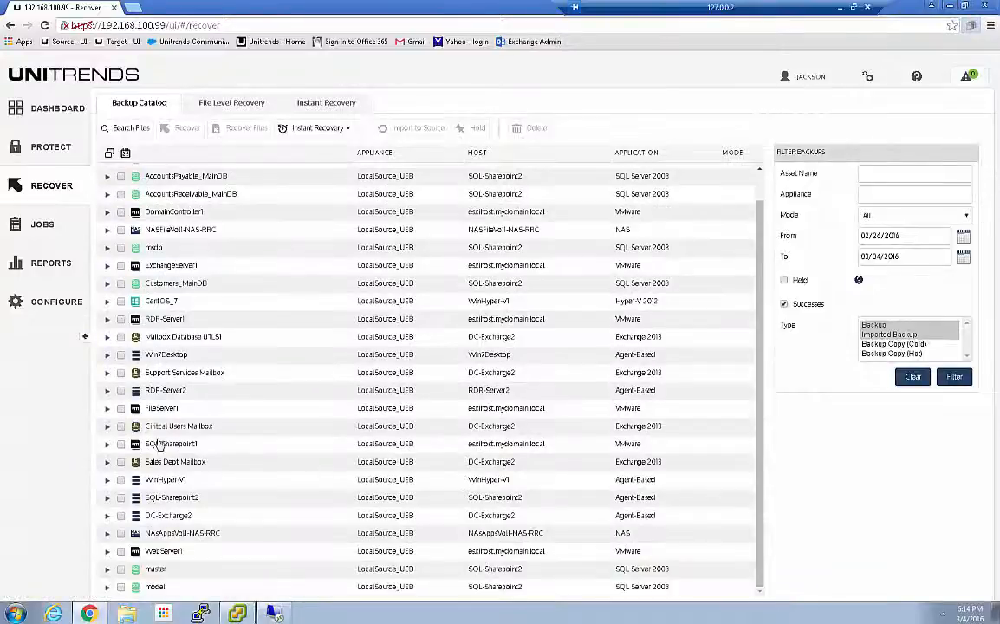
scroll(176, 429, up, 1)
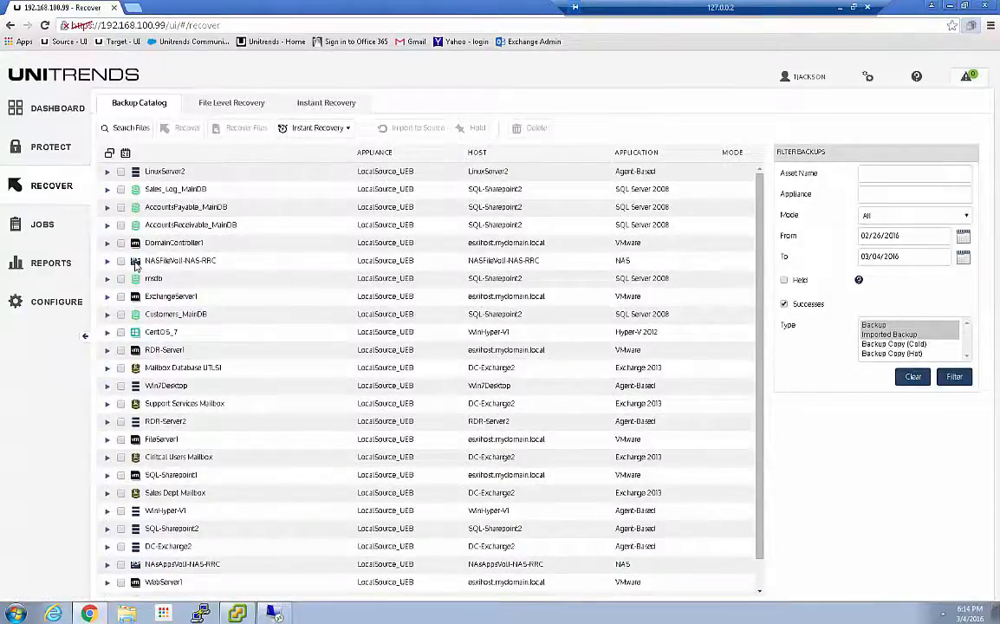
scroll(136, 266, down, 1)
scroll(126, 362, up, 1)
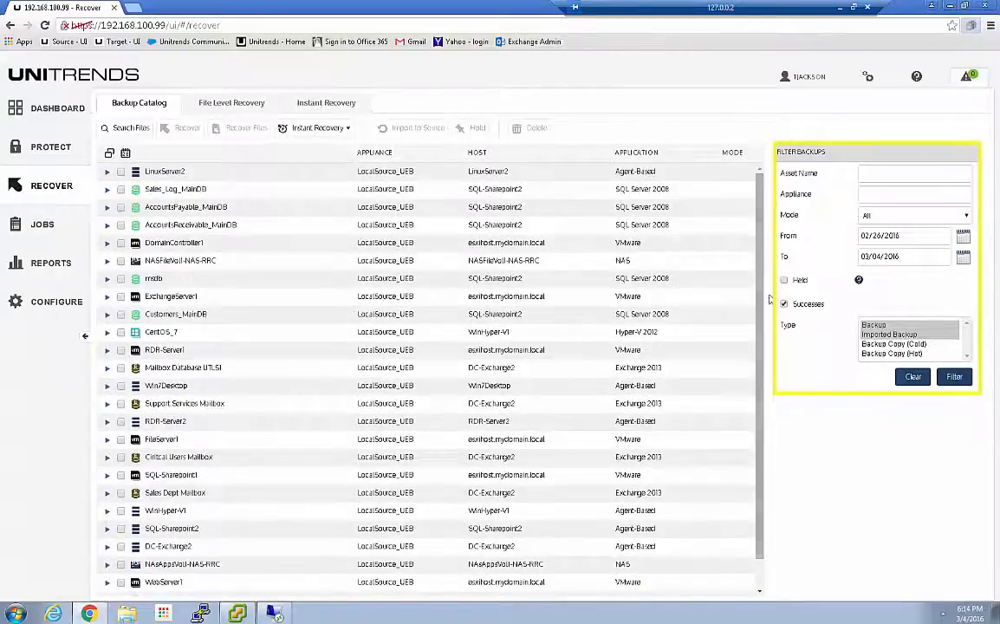
Filter the backup catalog by the asset name "nas" and expand both NAS assets to list their backups
click(874, 173)
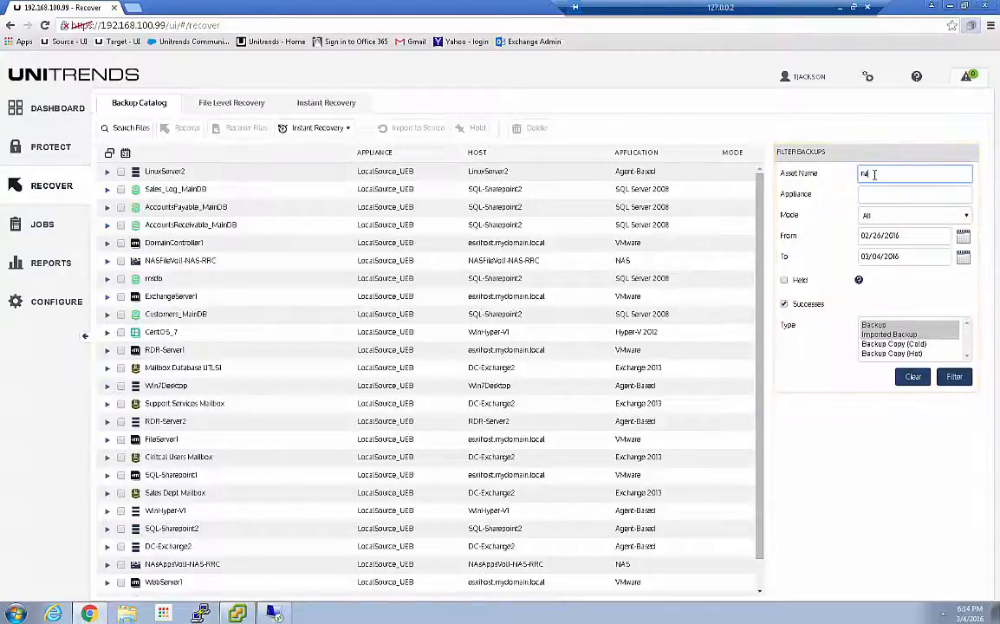
click(954, 376)
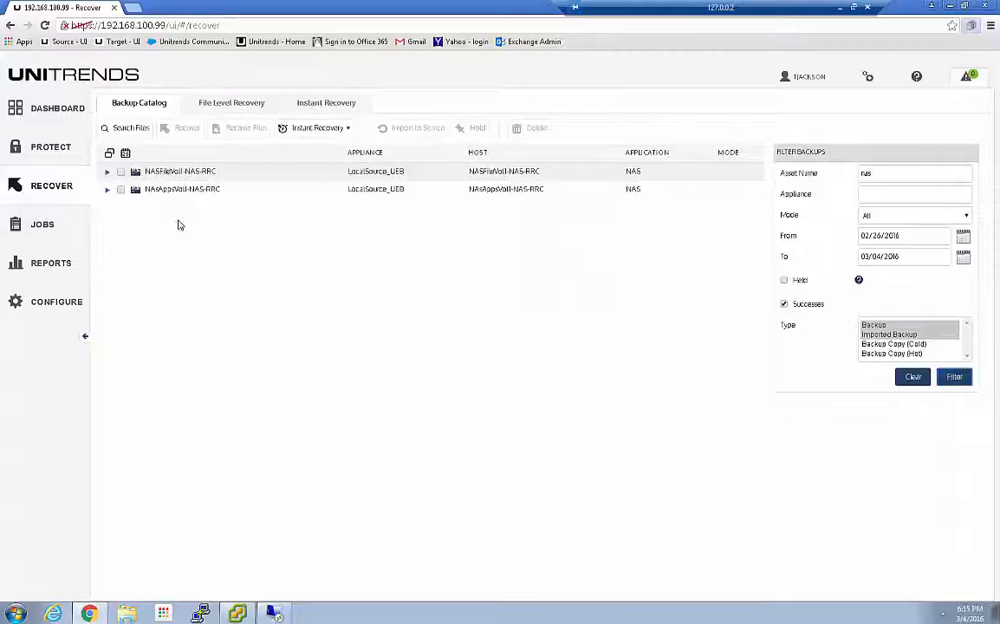
click(107, 189)
click(107, 171)
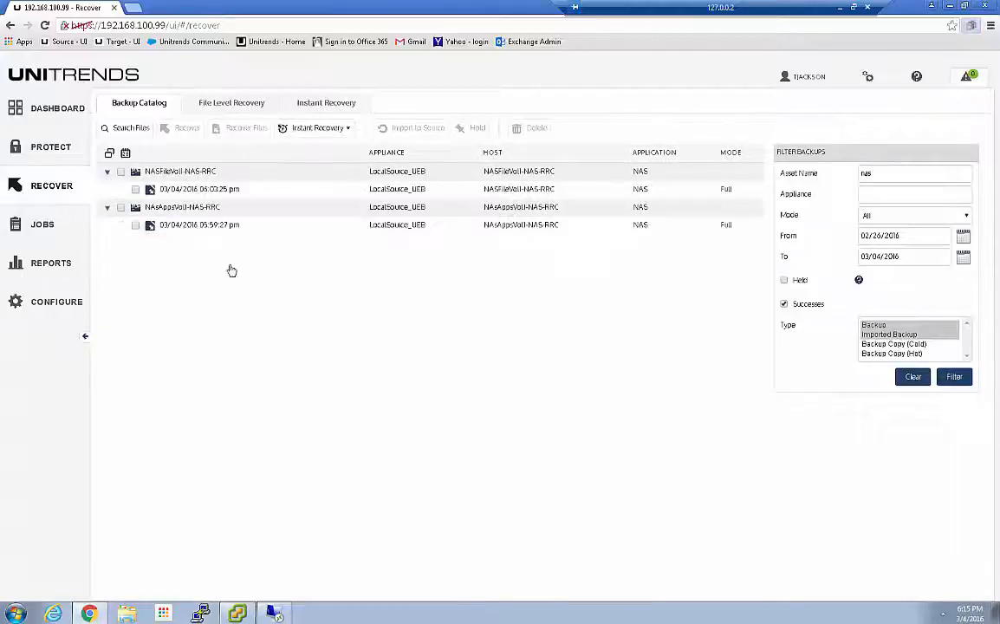
Filter the catalog by the asset name "win" without the Successes restriction, and expand Win7Desktop to list its backups
click(787, 306)
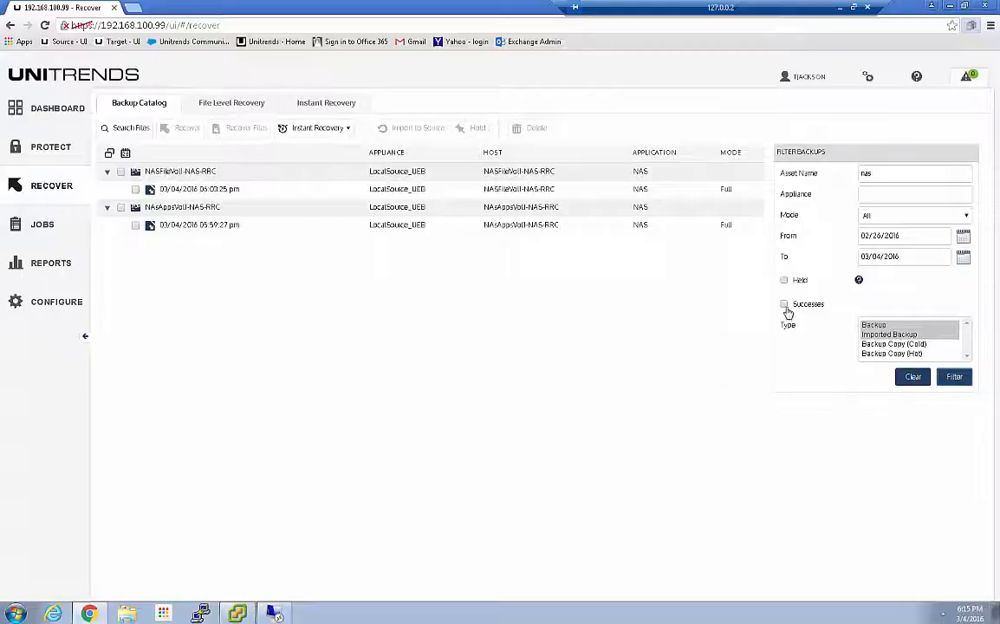
click(830, 174)
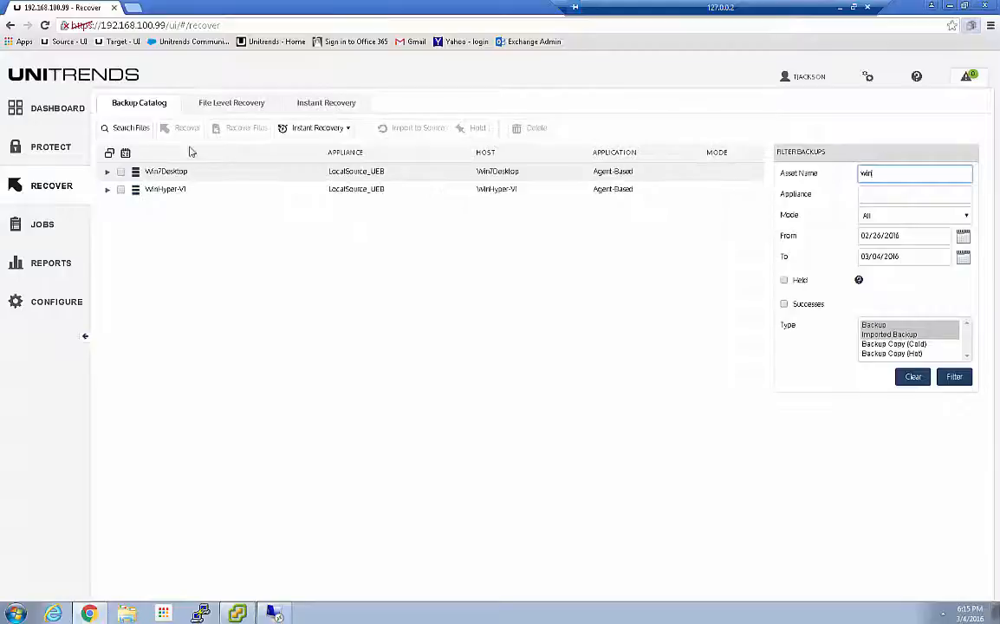
click(107, 170)
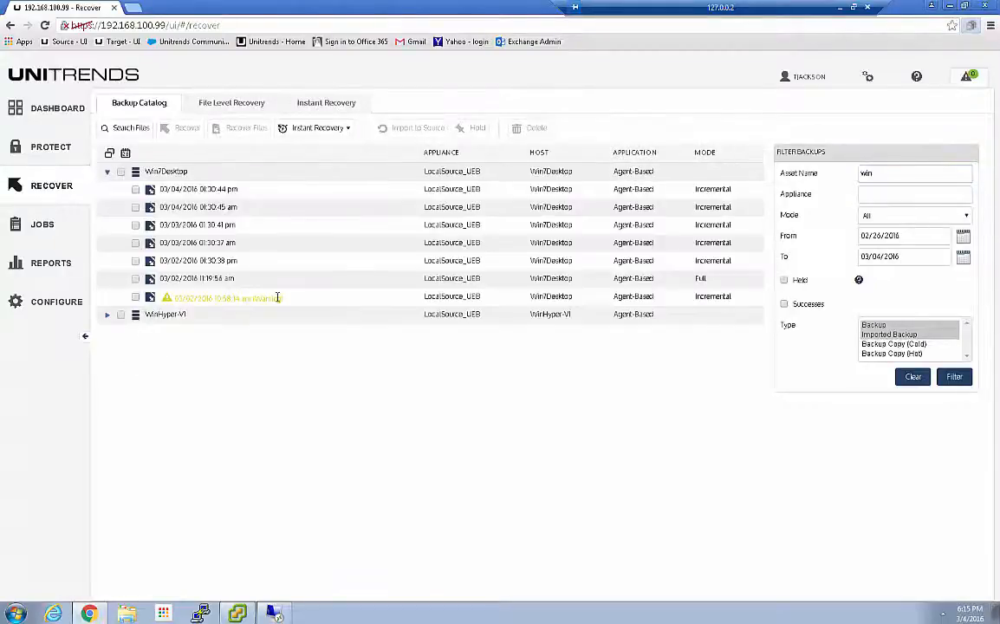
Filter the catalog by the asset name "main", expand Sales_Log_MainDB, restrict its backups to successes, and collapse it again
drag(876, 172, 834, 182)
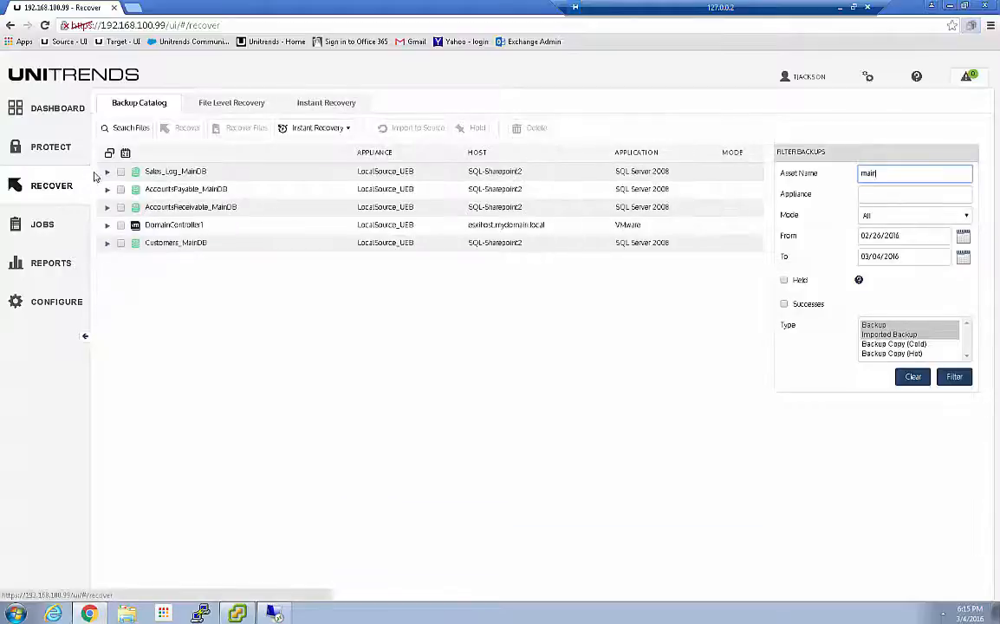
click(108, 173)
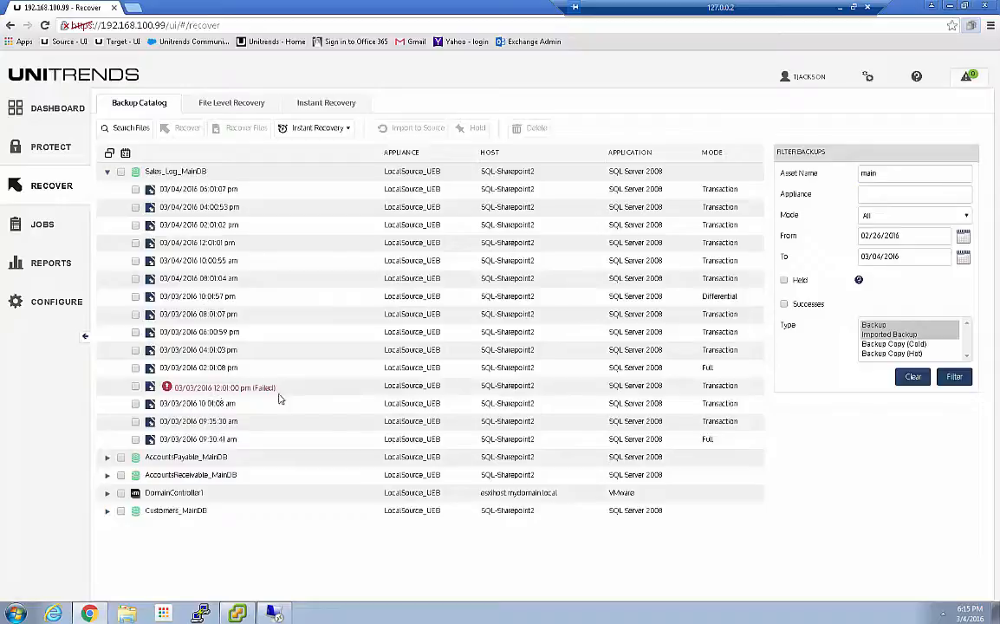
click(785, 304)
click(954, 377)
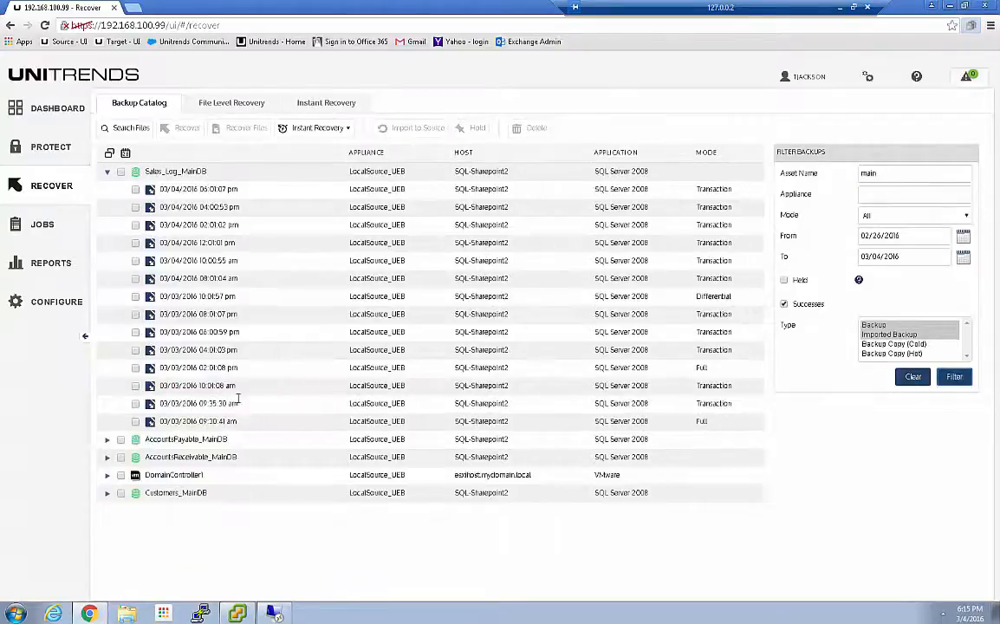
click(107, 174)
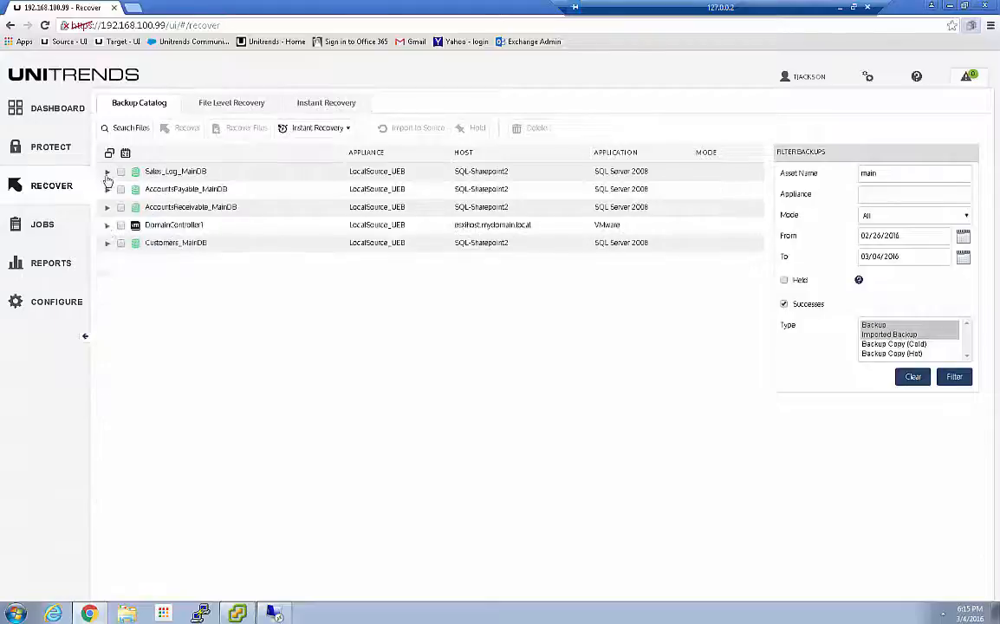
Filter the catalog by the asset name "nas" without the Successes restriction, and select the 03/04/2016 backup of NASFileVol1-NAS-RRC
click(799, 182)
key(ctrl+a)
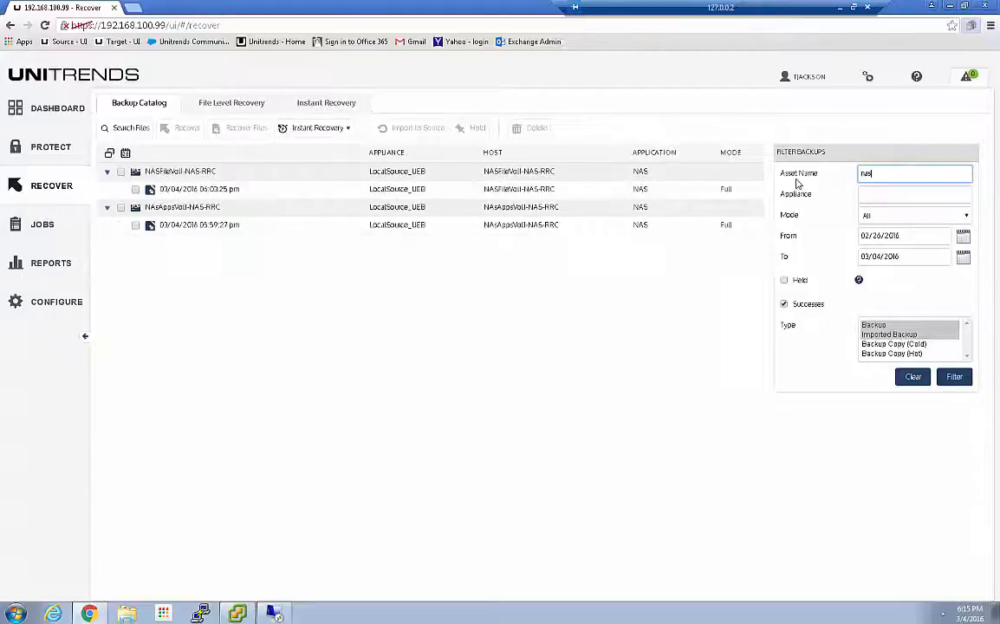
click(784, 305)
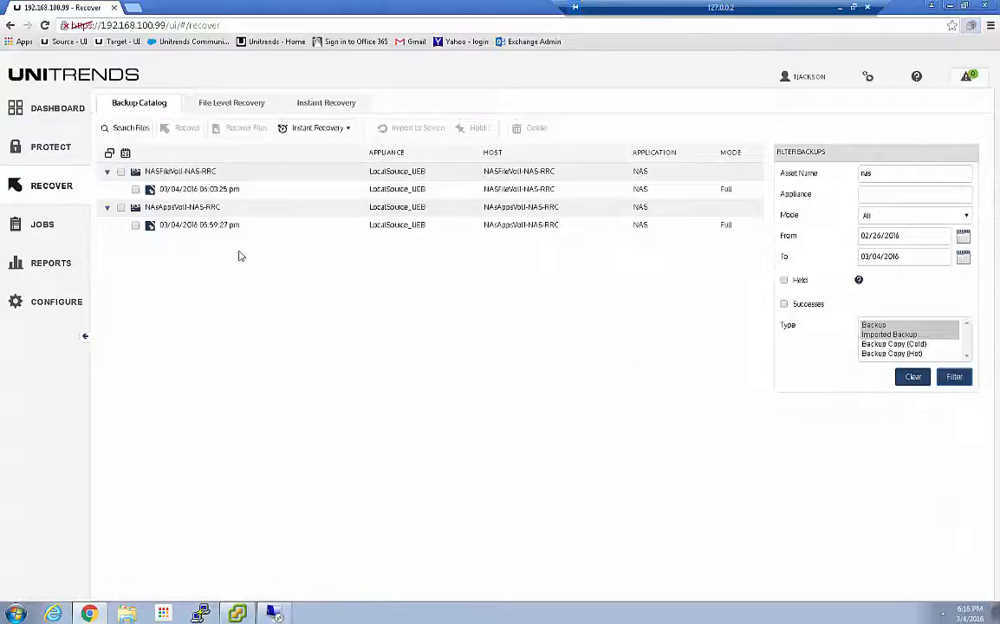
click(135, 189)
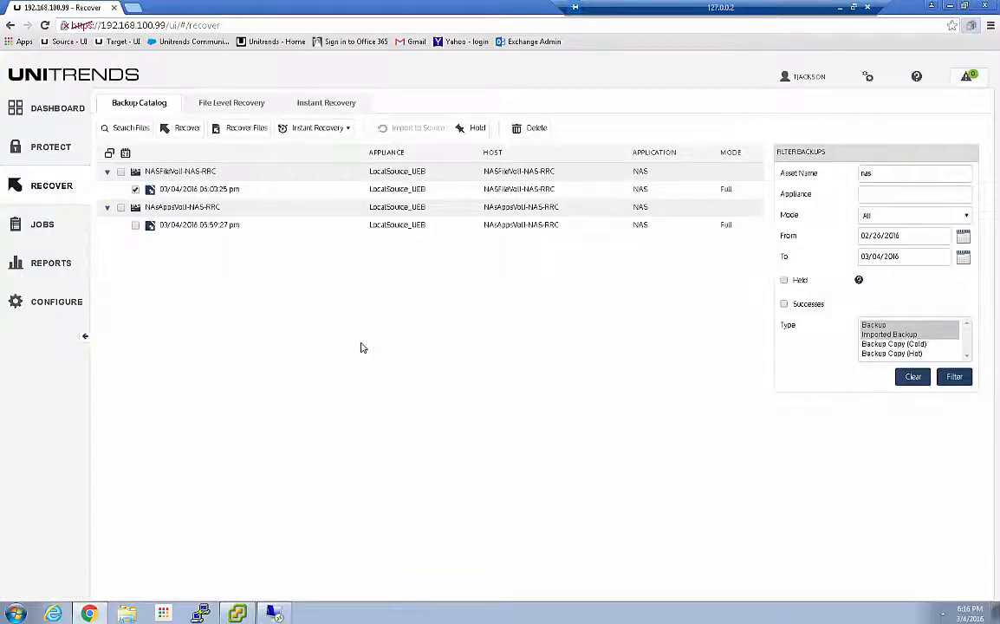
Generate the Protection Summary report for LocalSource_UEB from 03/01/2016 to 03/04/2016, look through it, and return to the dashboard
click(42, 262)
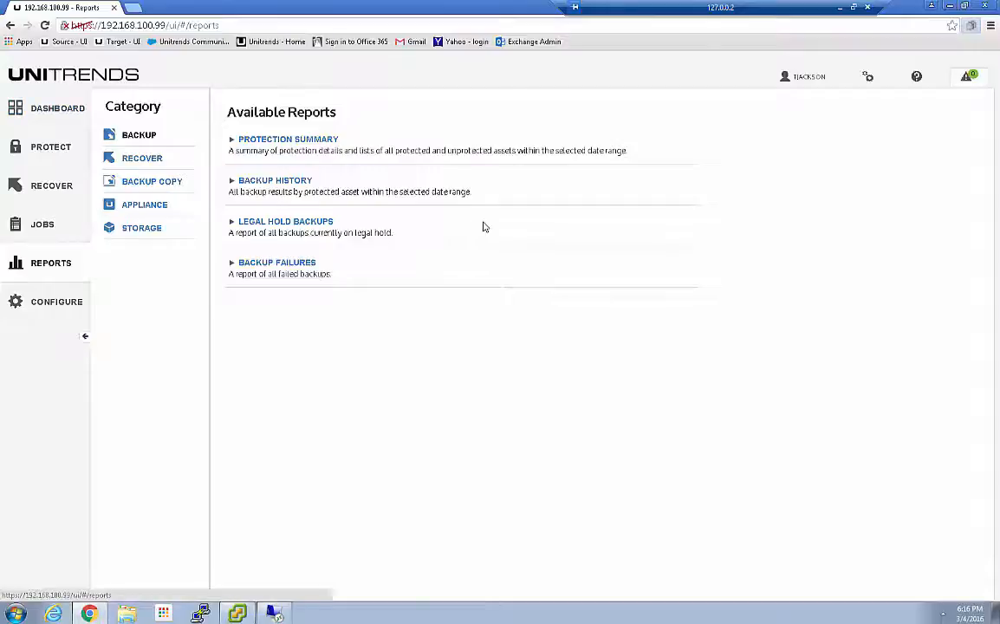
click(263, 138)
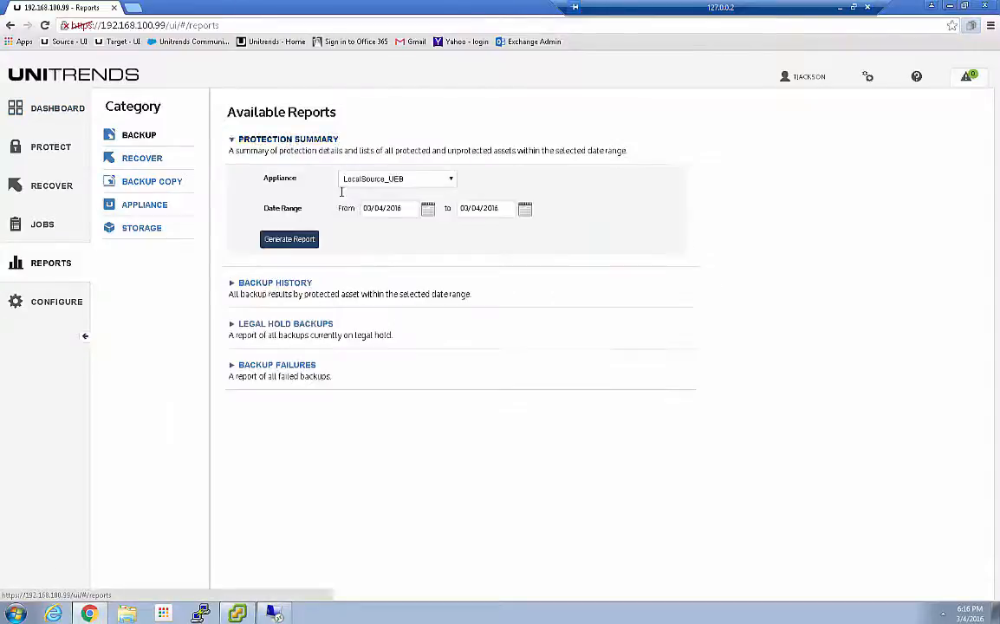
click(428, 210)
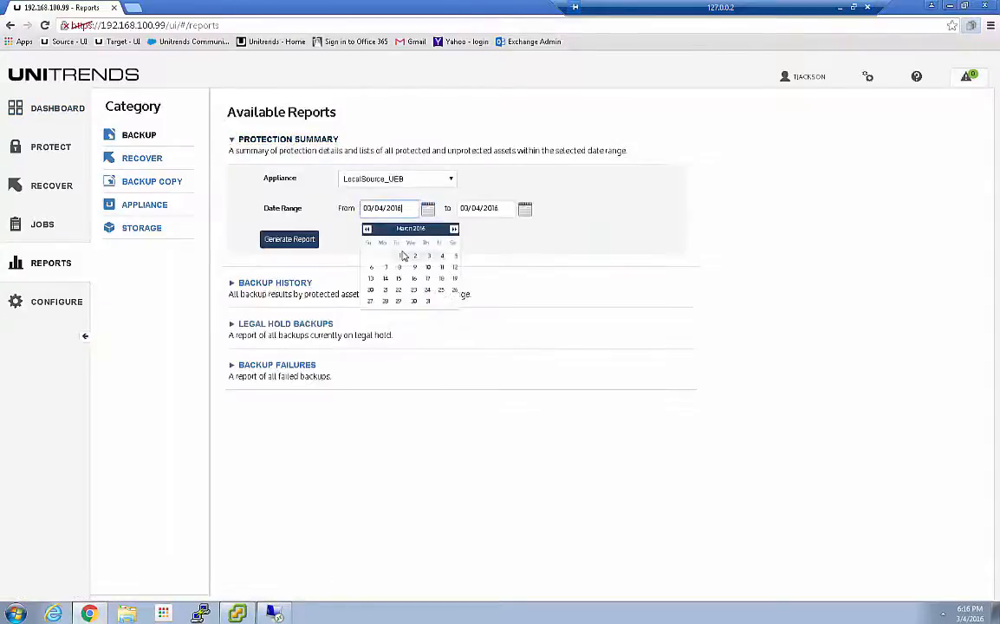
click(403, 258)
click(304, 241)
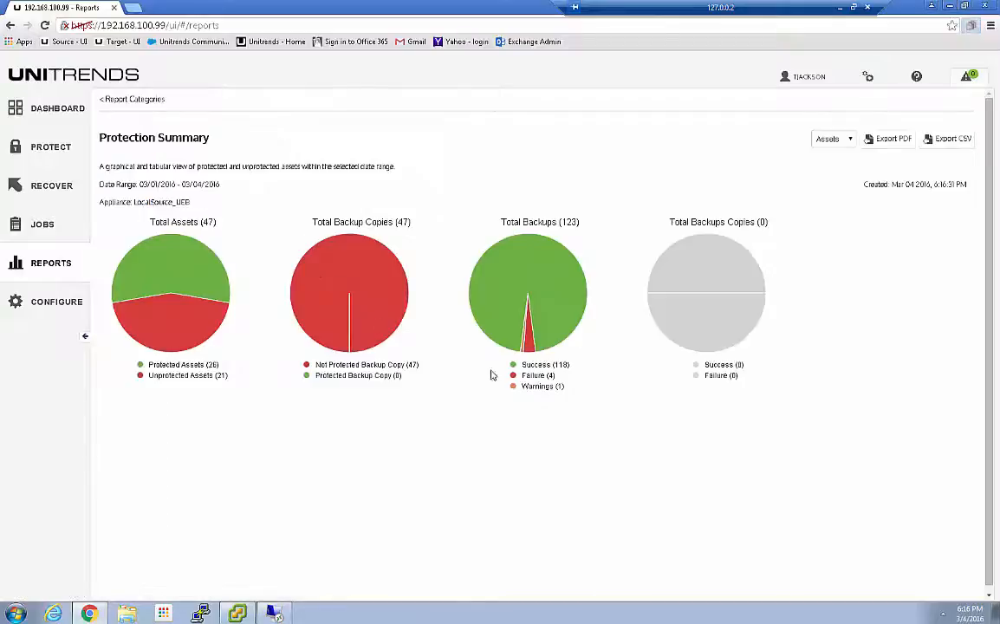
scroll(446, 273, down, 15)
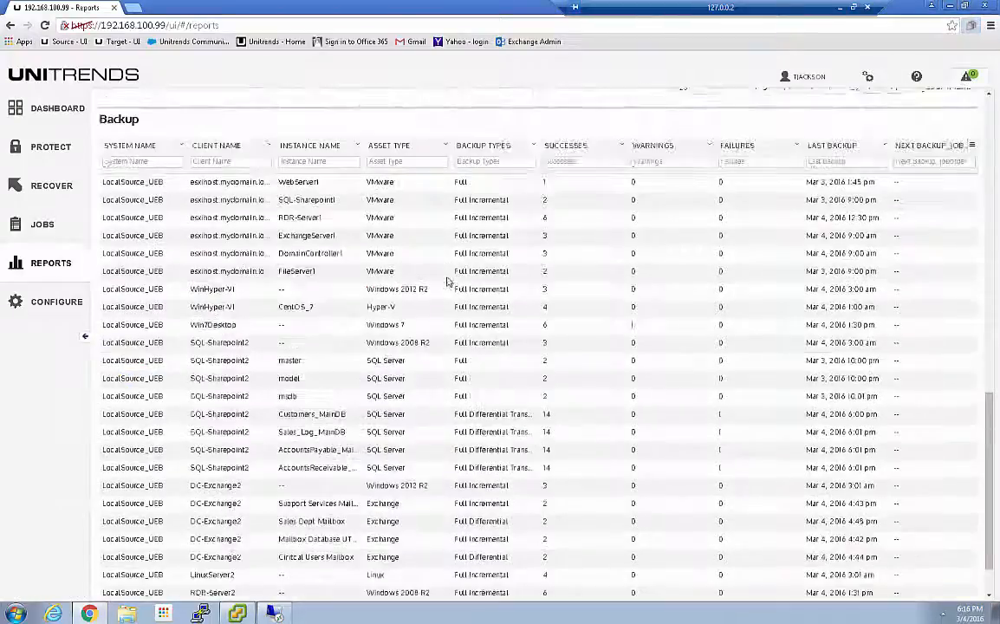
scroll(448, 280, up, 11)
scroll(447, 280, up, 4)
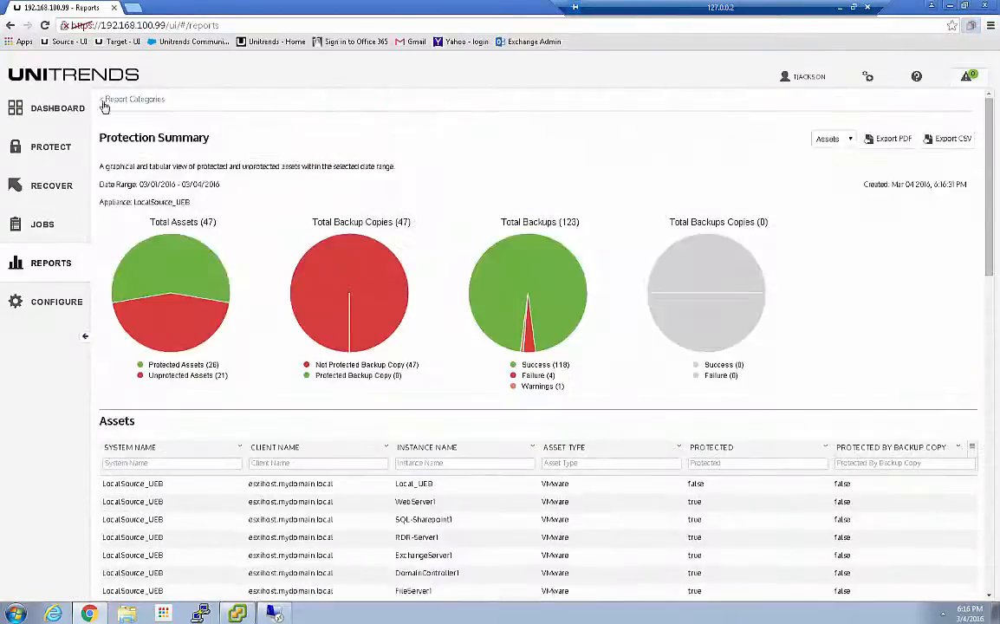
click(57, 110)
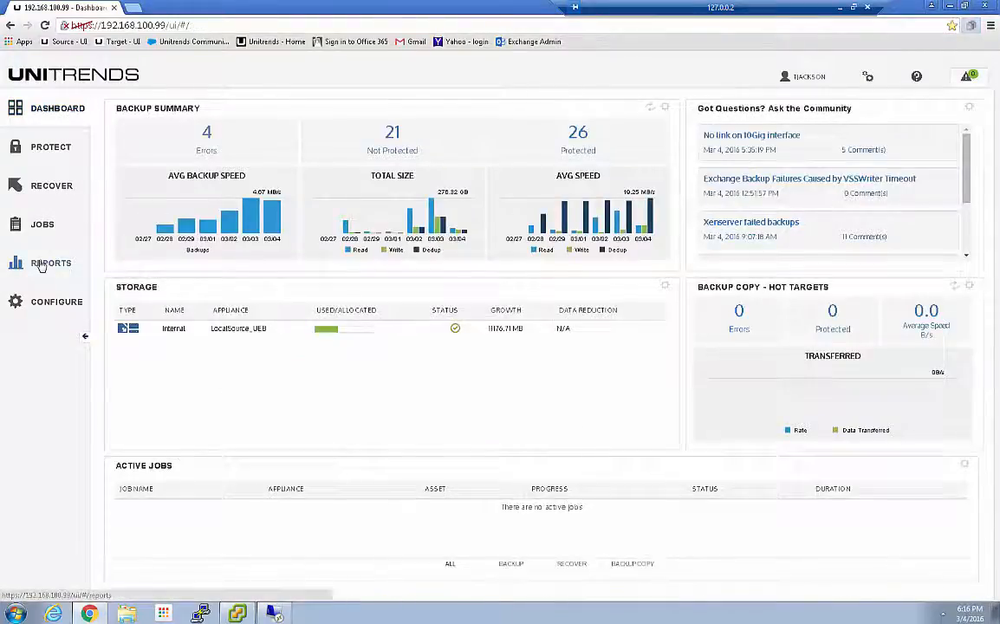
Generate the Backup History report for LocalSource_UEB from 03/01/2016 to 03/04/2016 and look through its entries
click(40, 265)
click(285, 182)
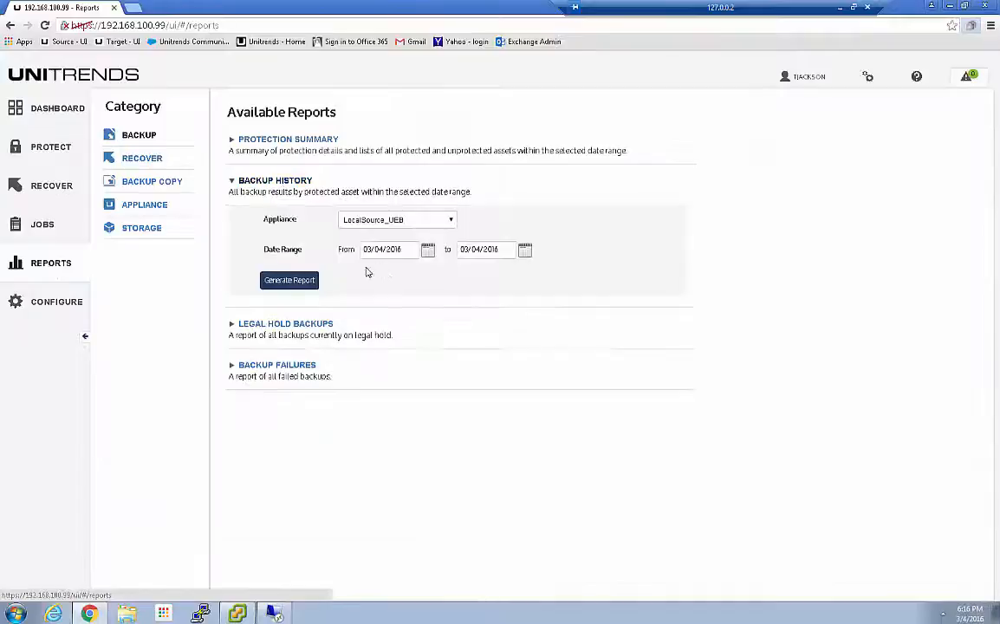
click(427, 250)
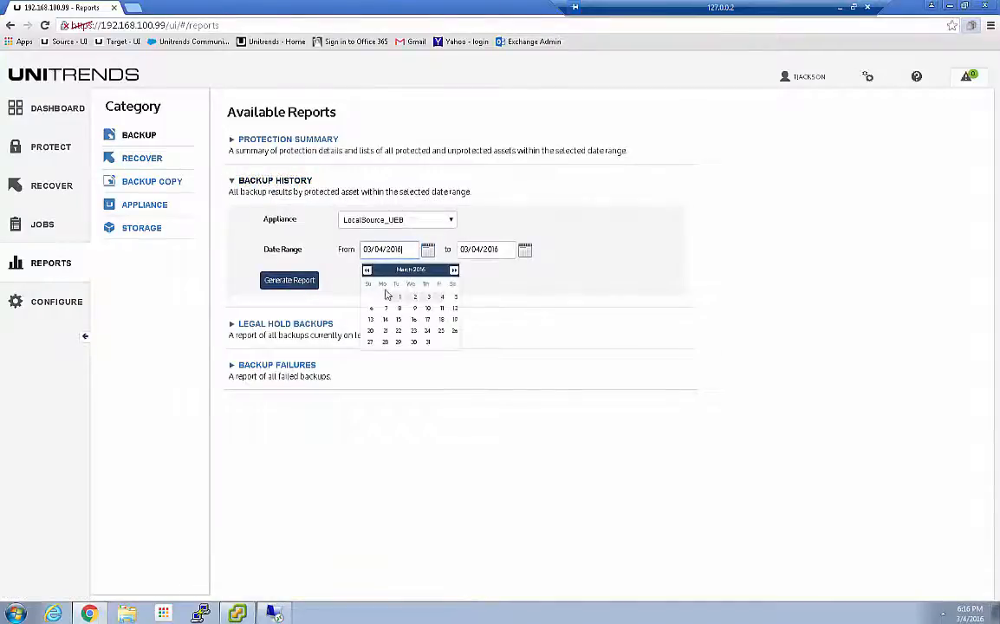
click(397, 297)
click(289, 280)
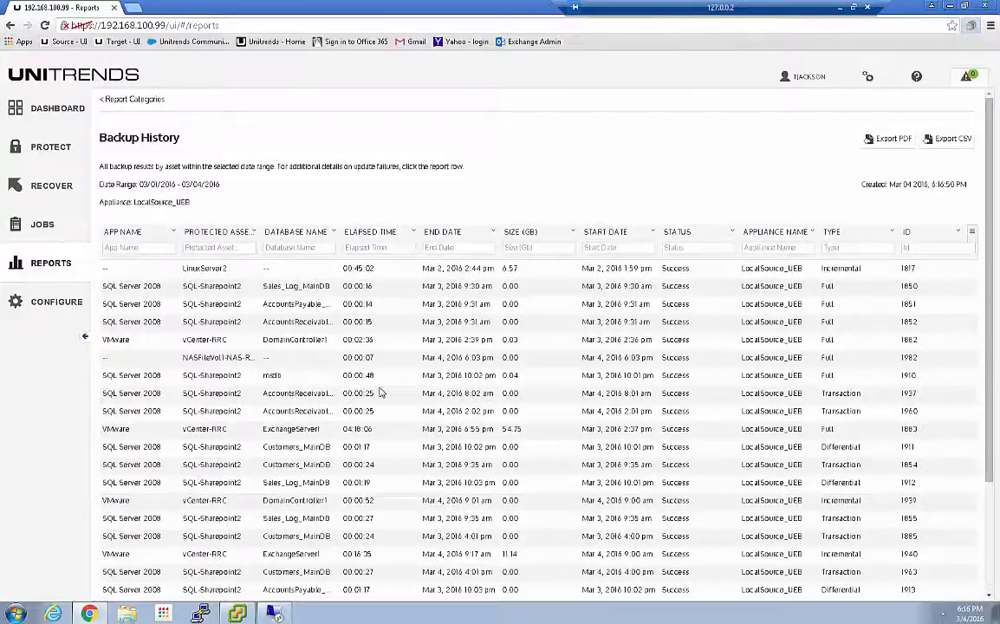
scroll(190, 354, down, 3)
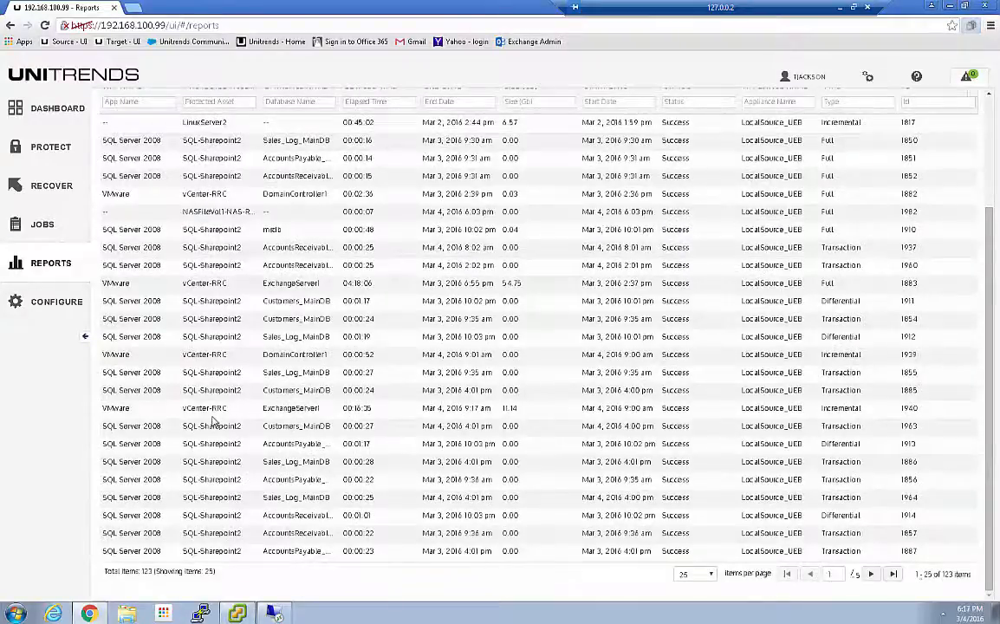
Filter the Backup History report by the protected asset "nas", then clear that filter
scroll(213, 421, up, 3)
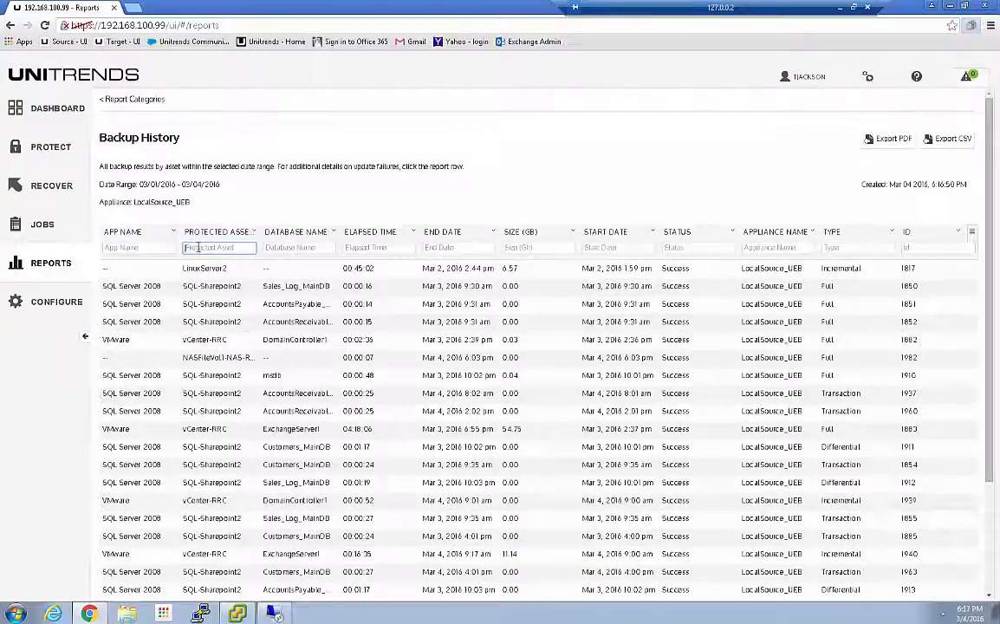
text(nas)
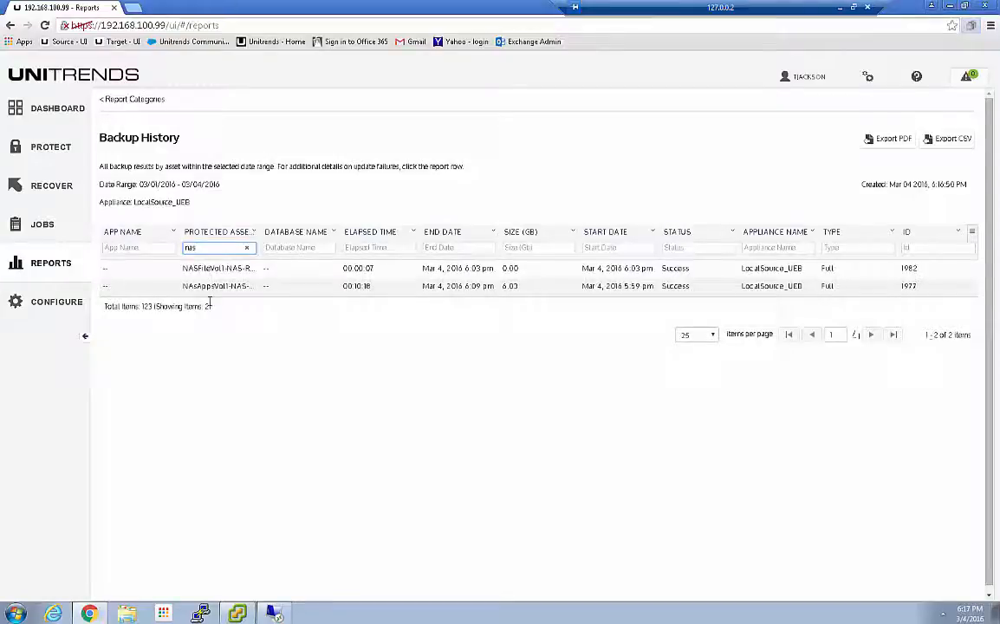
drag(205, 249, 183, 248)
key(BackSpace)
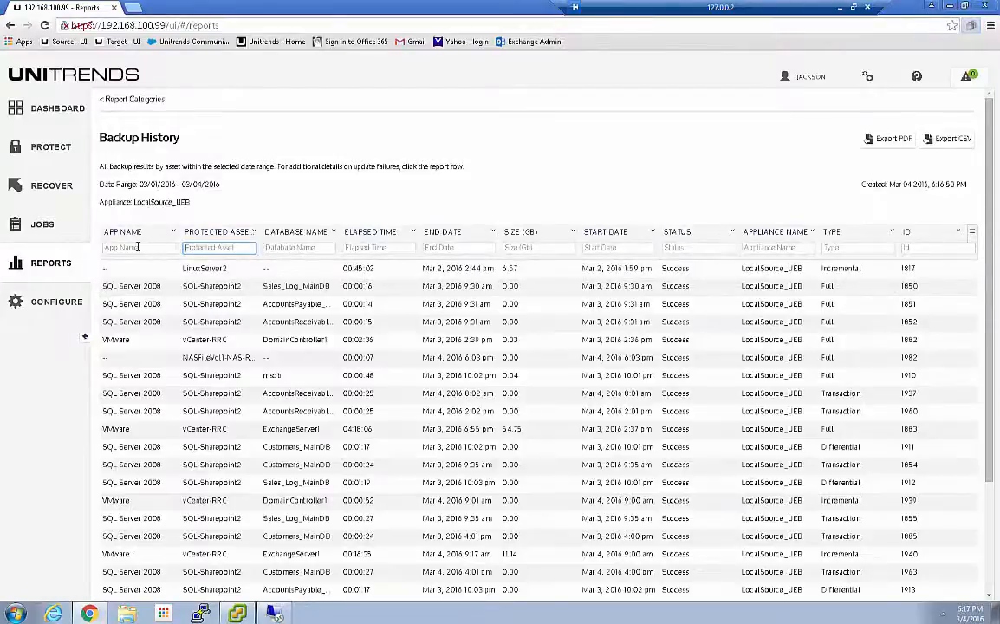
Try to filter the Backup History report by the app name "-", then clear the filter
click(136, 247)
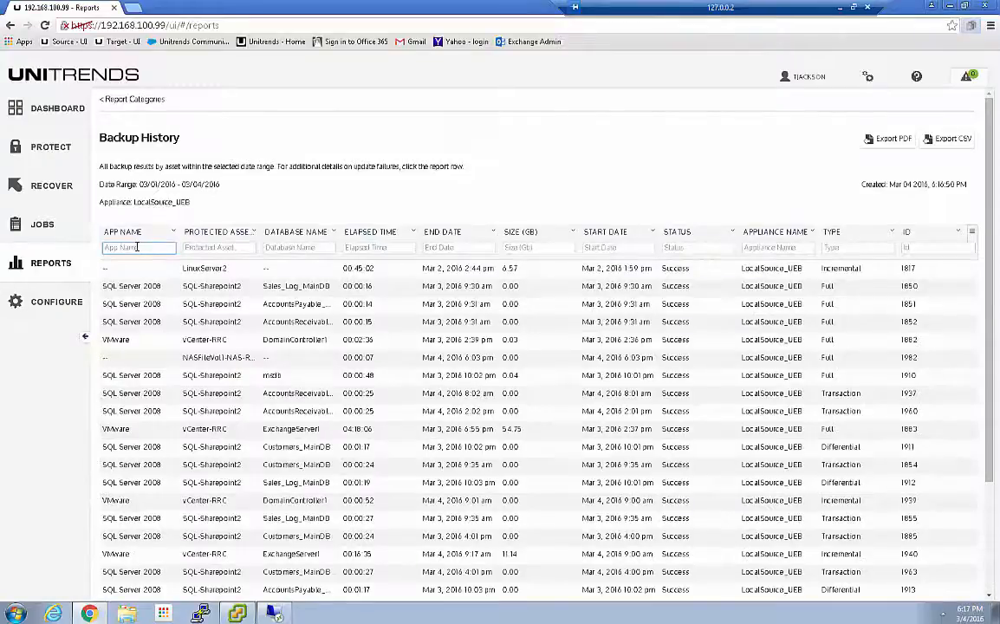
text(-)
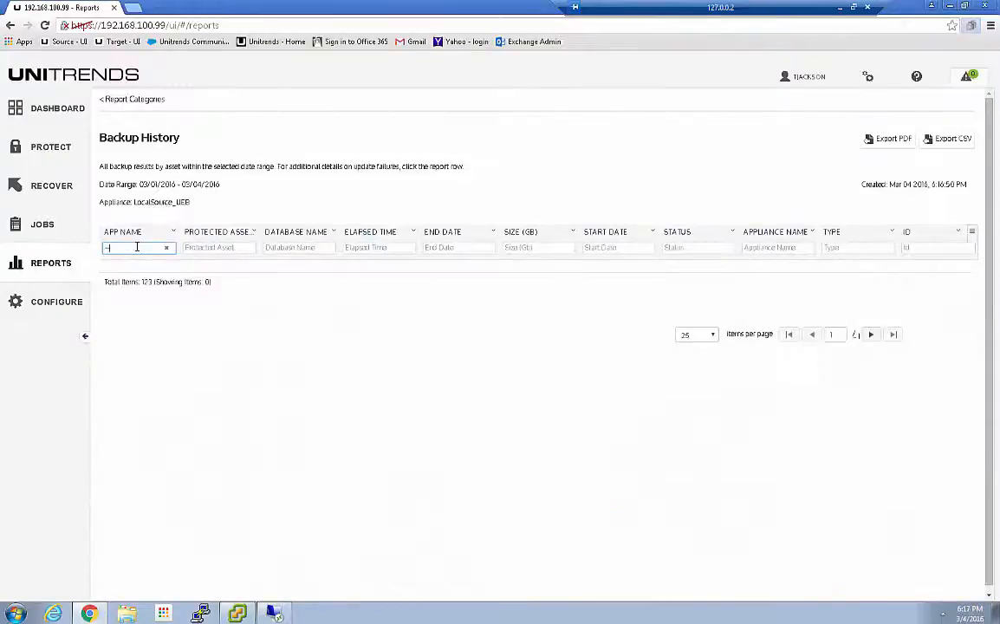
key(BackSpace)
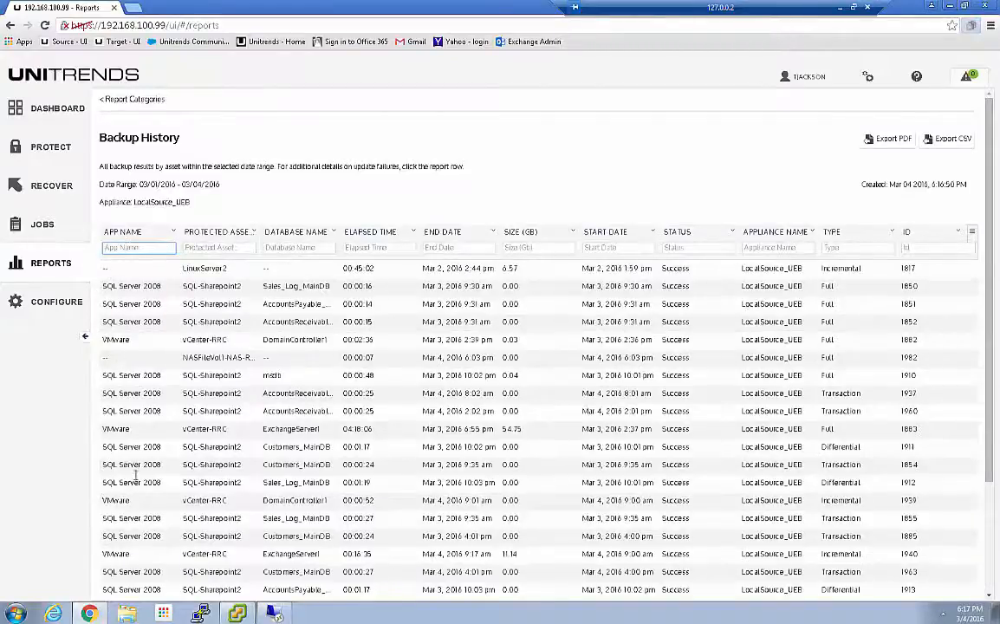
Sort the Backup History report by app name in descending order and filter its protected assets by "nas"
scroll(130, 442, down, 5)
scroll(136, 483, up, 5)
click(125, 237)
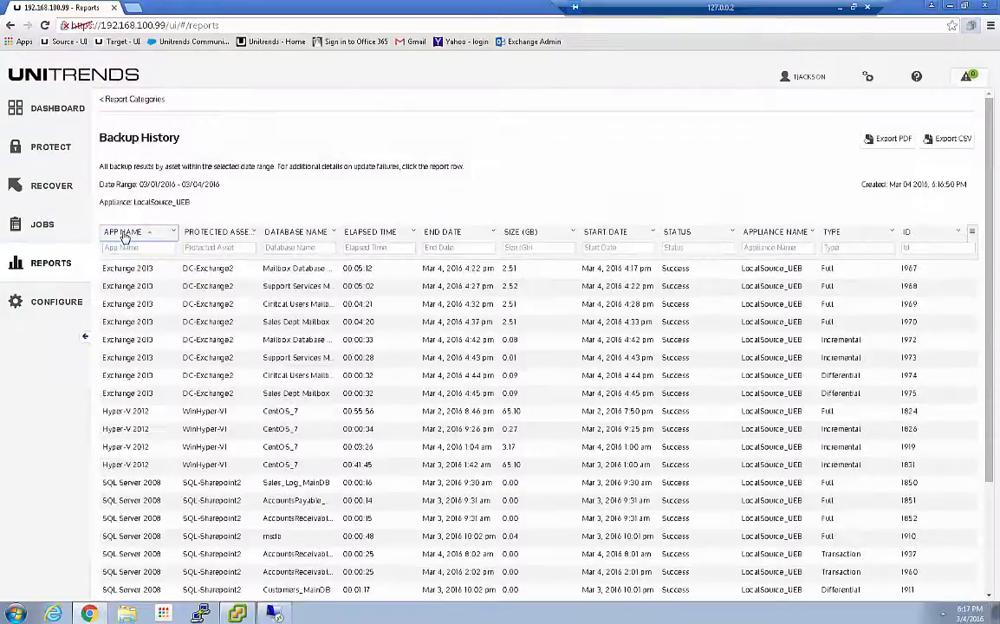
click(125, 234)
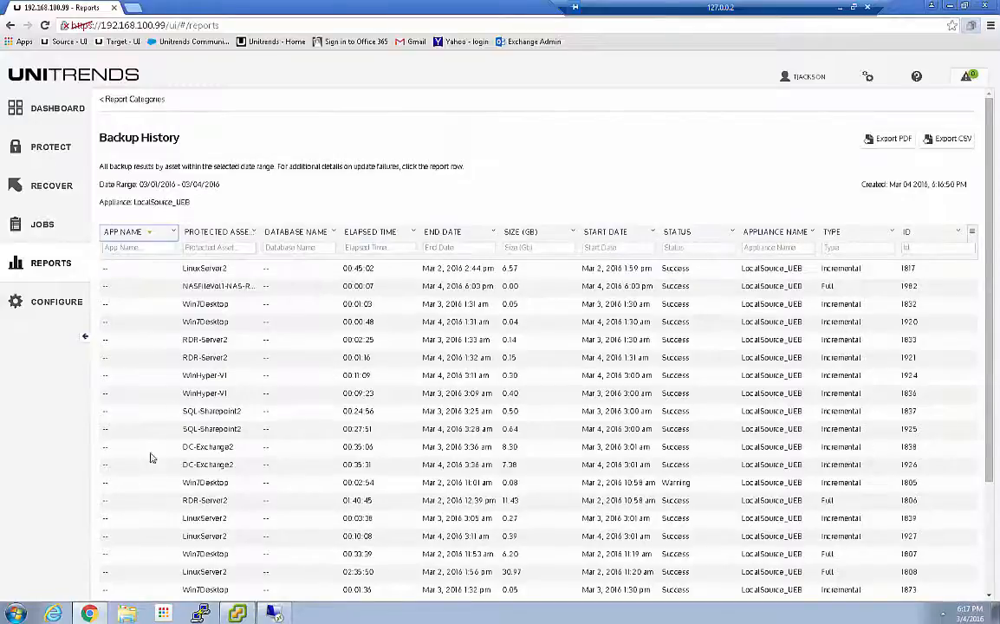
click(206, 248)
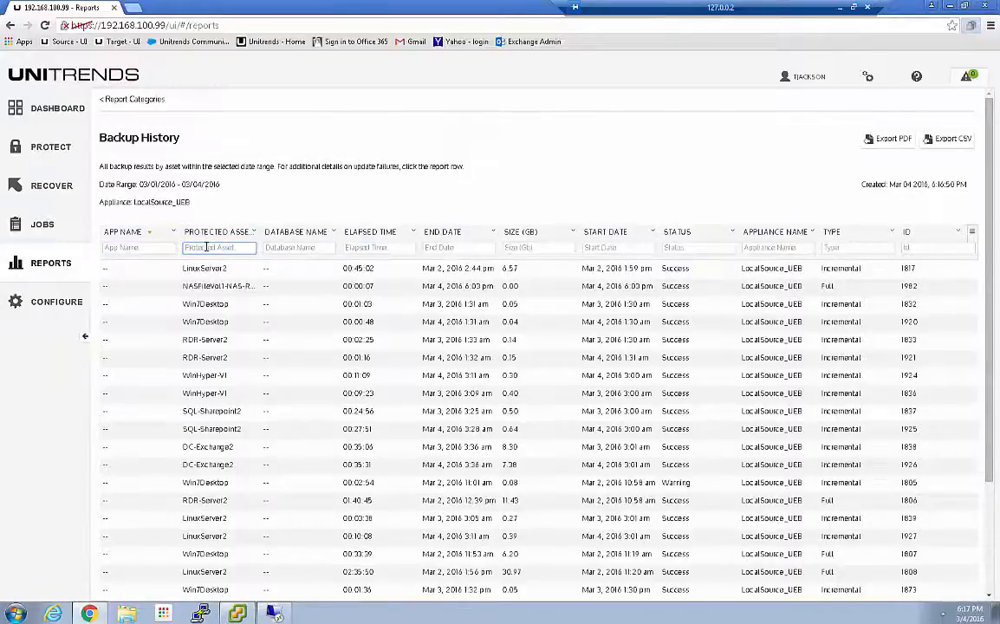
text(nas)
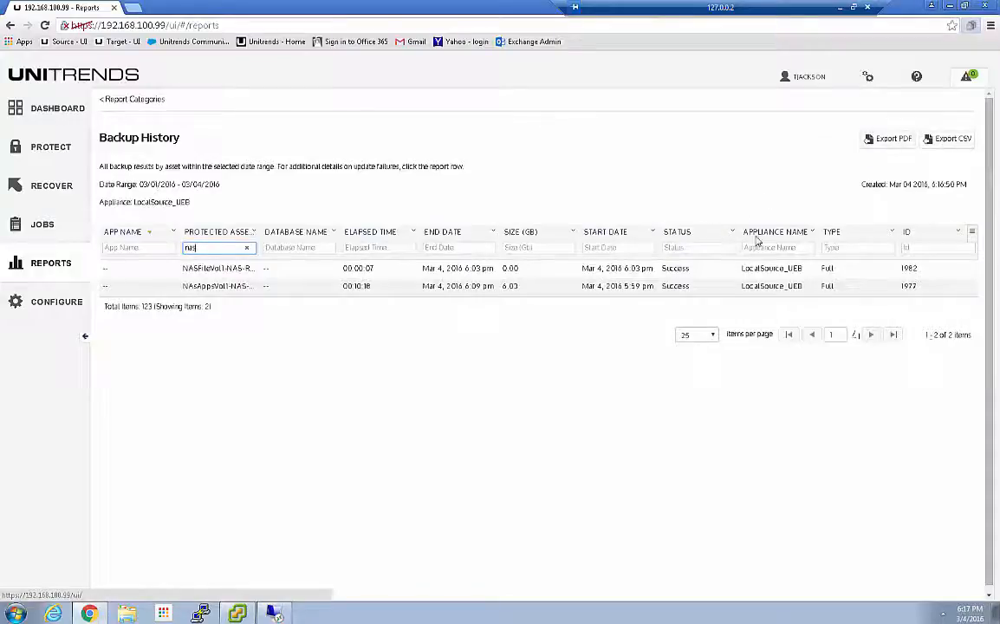
Return to the report categories and generate the appliance Capacity Report
click(137, 100)
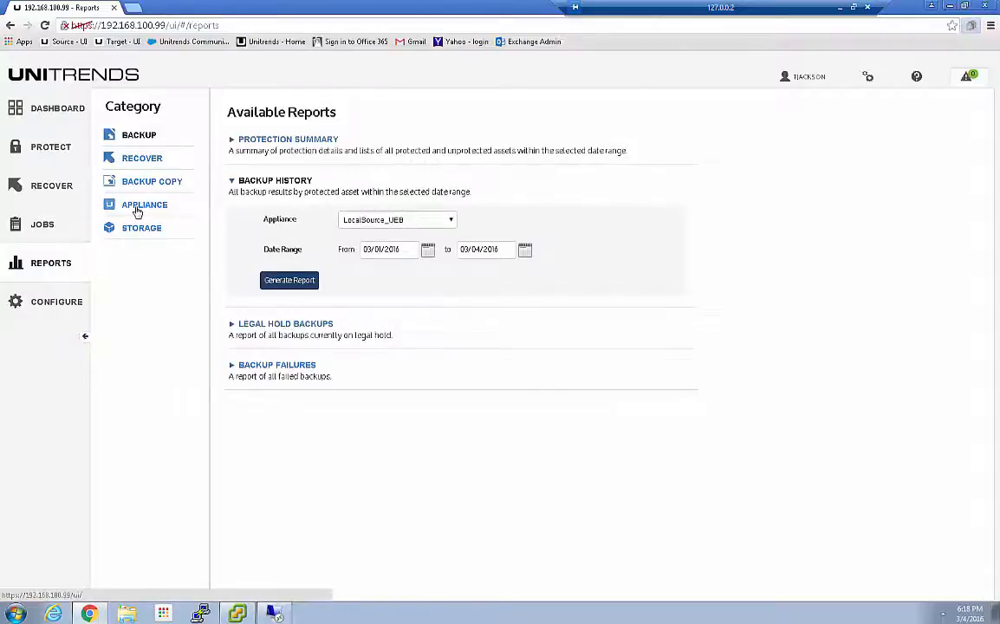
click(138, 209)
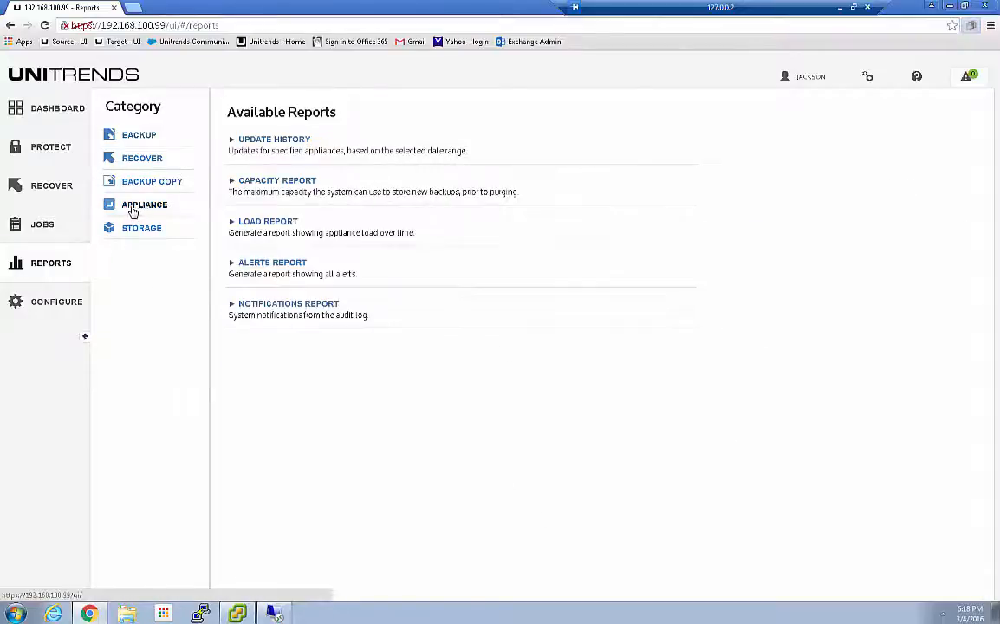
click(260, 182)
click(282, 250)
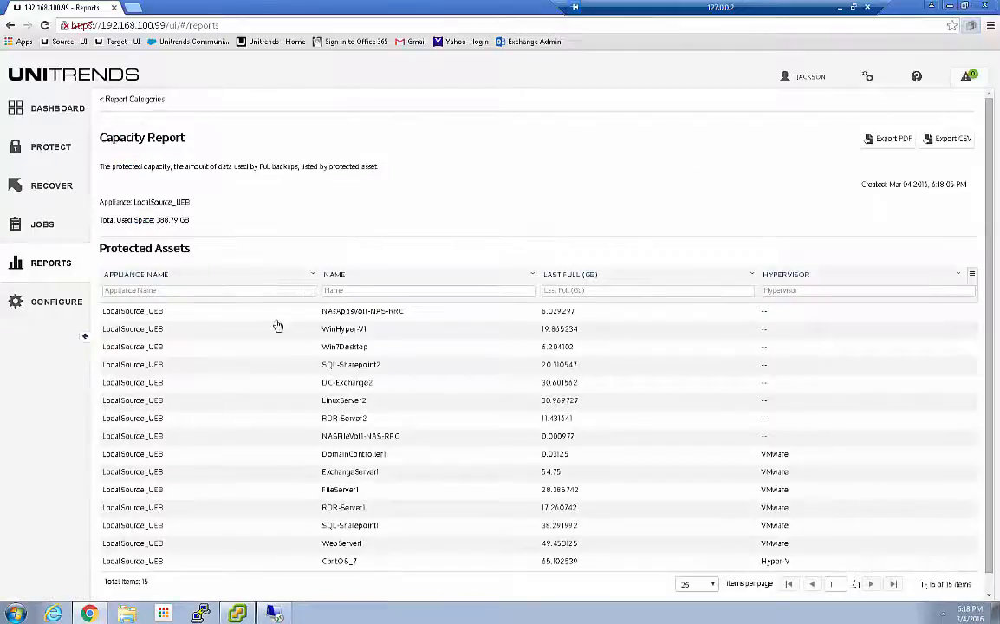
Sort the Capacity Report's protected assets by last full backup size, look through them, and re-sort them by hypervisor
click(565, 276)
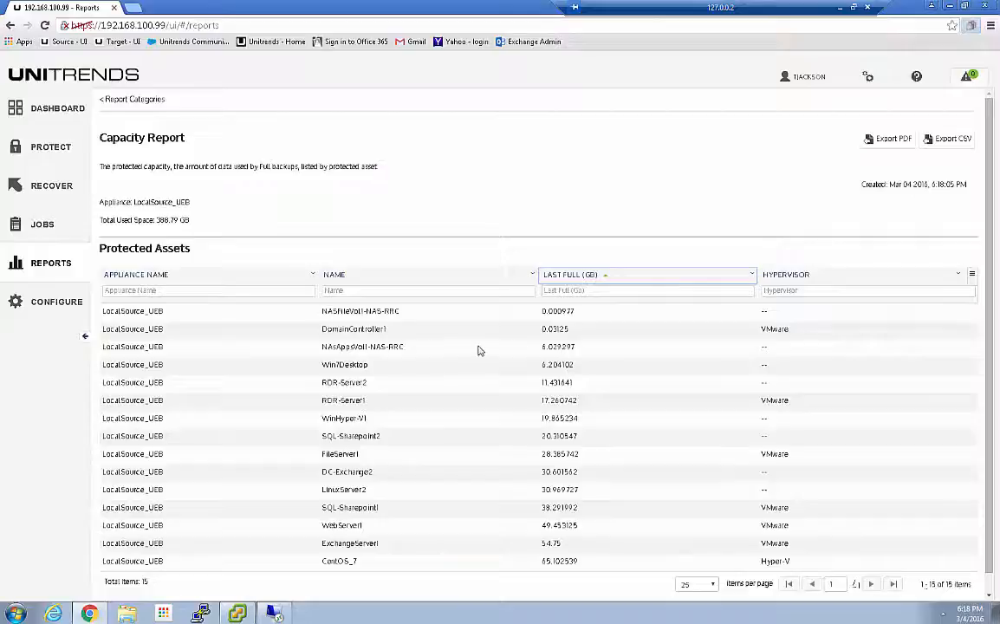
scroll(468, 355, down, 1)
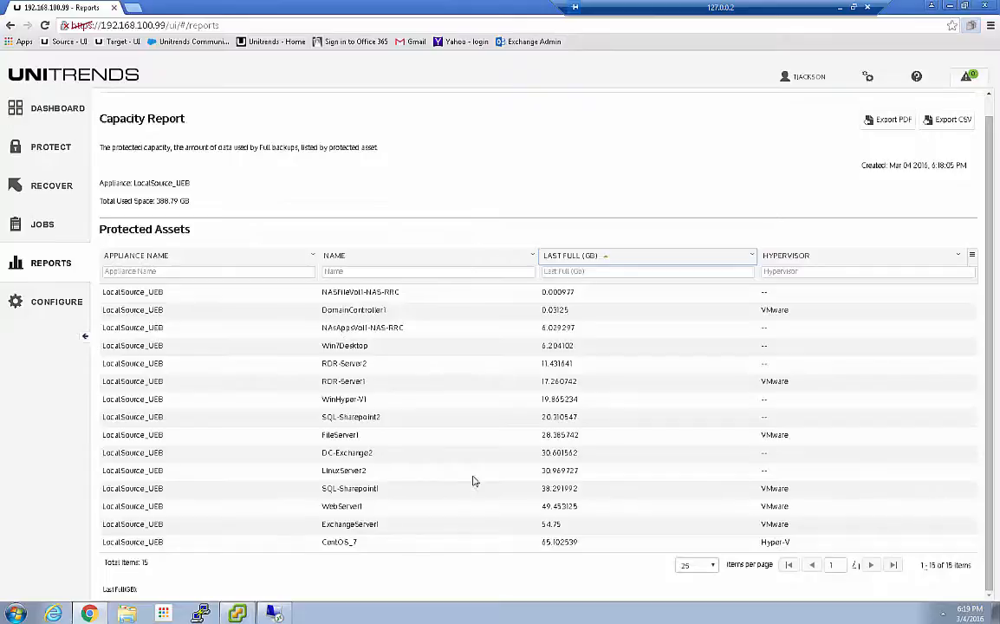
click(785, 257)
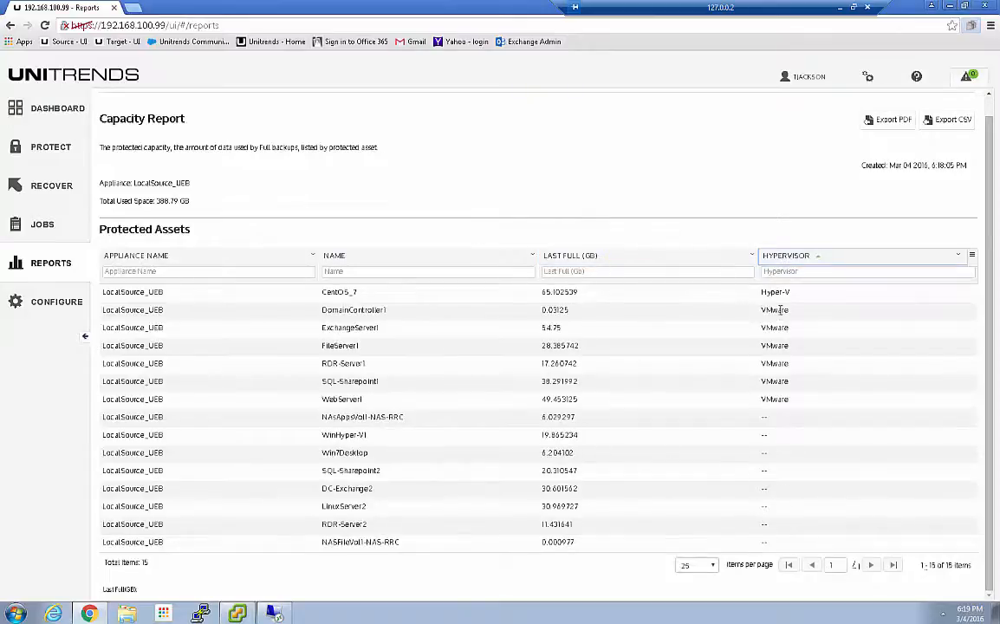